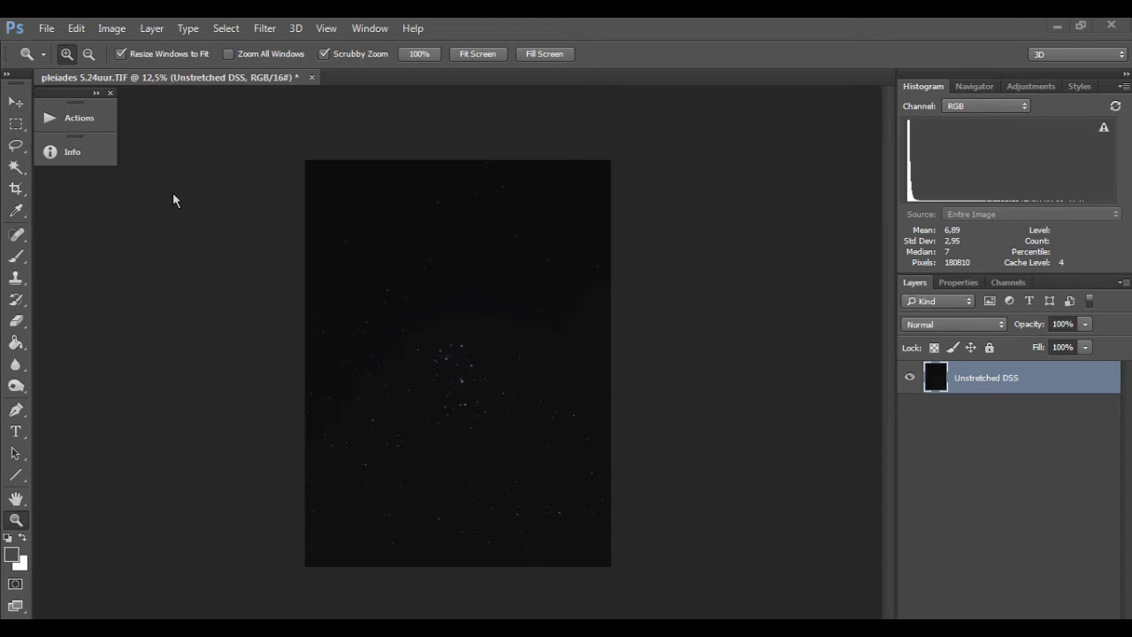
Start the Levels Stretch action from the Actions panel
click(62, 124)
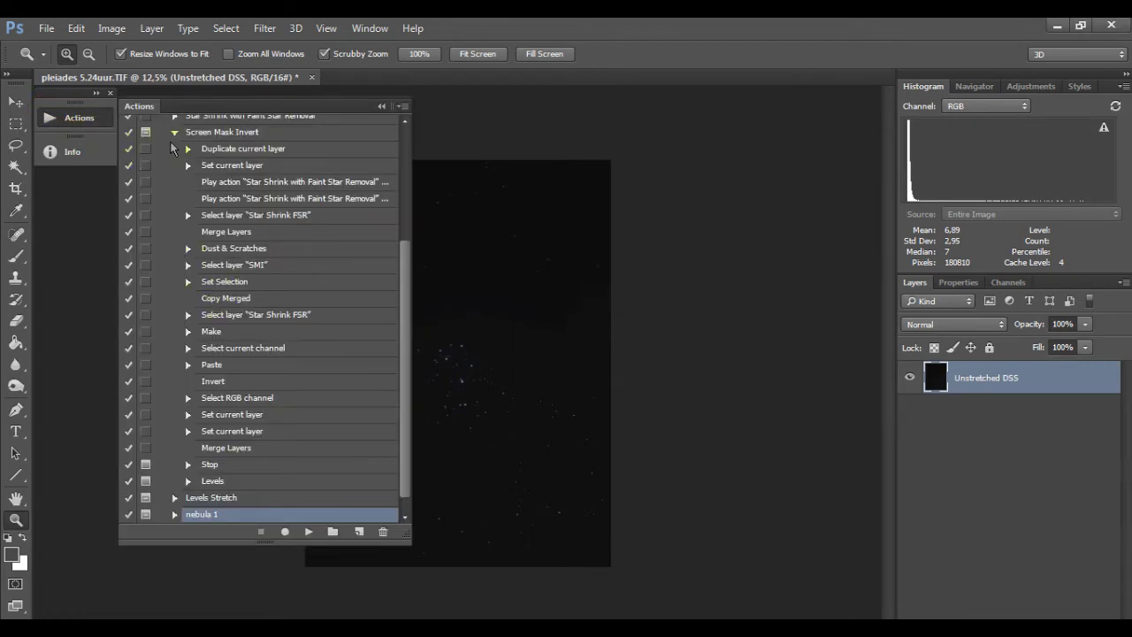
click(174, 132)
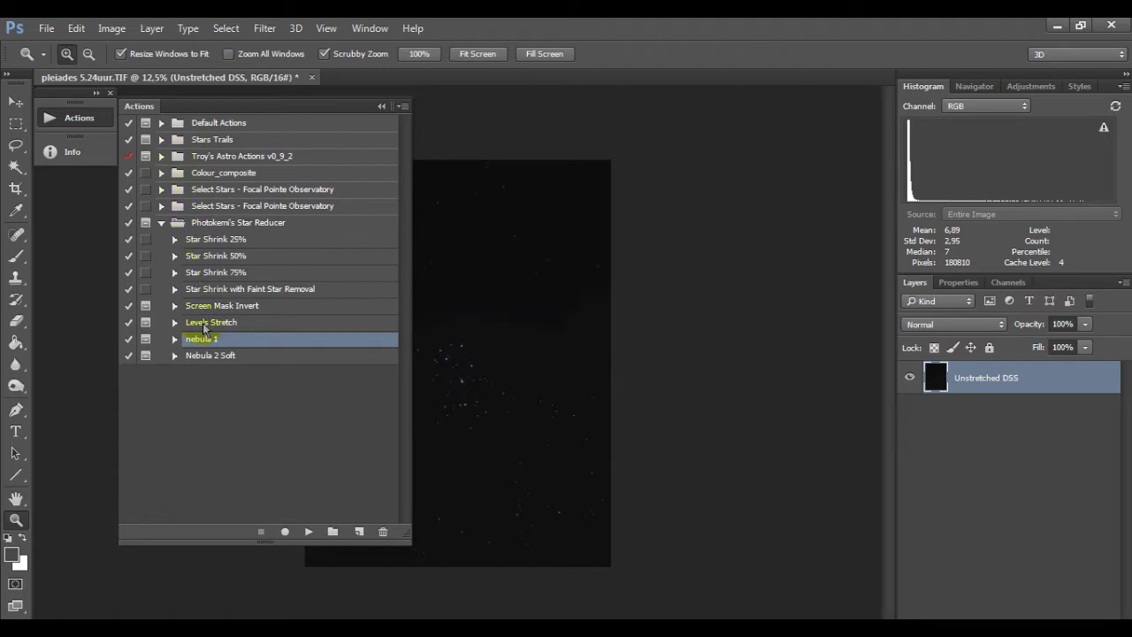
click(200, 322)
click(308, 531)
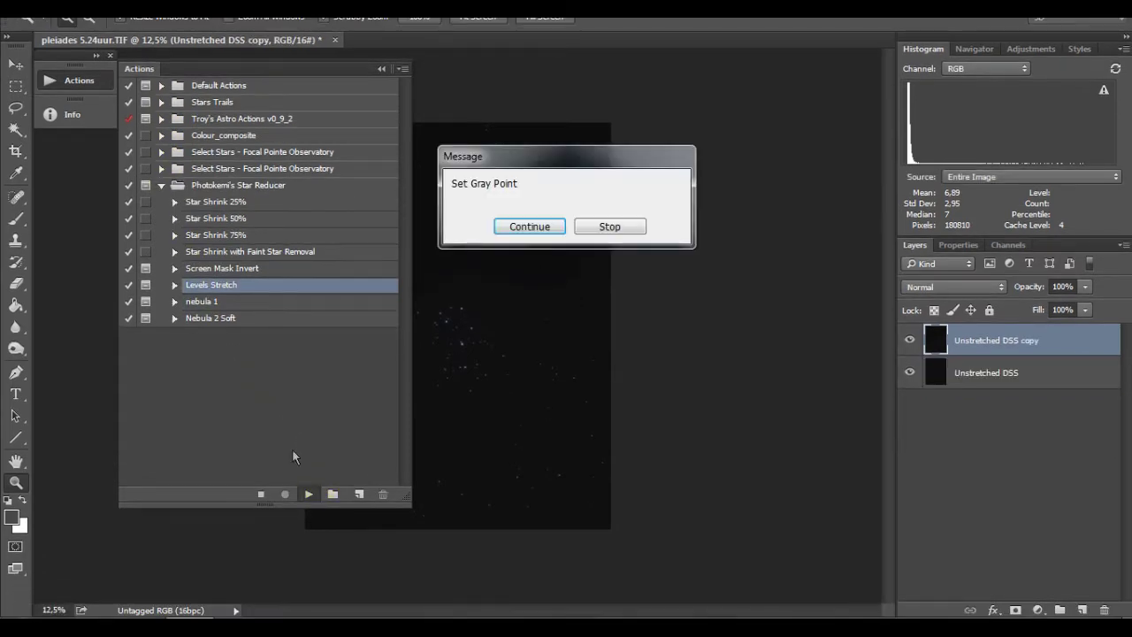
click(529, 263)
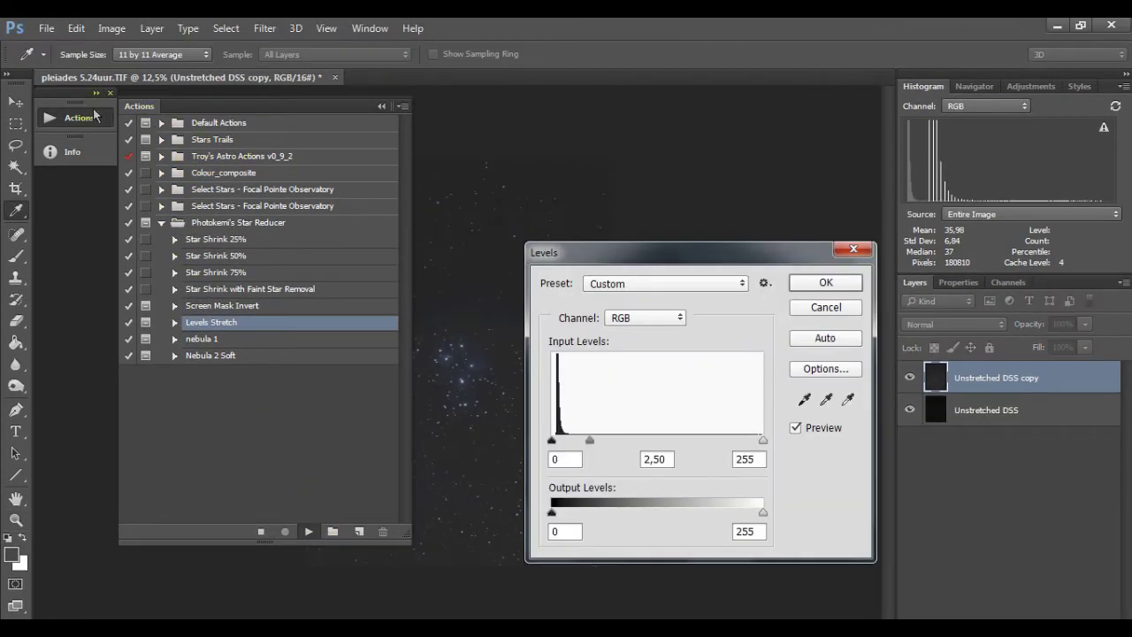
click(100, 115)
Brighten the midtones at the gray point step and set the black point to 35
click(583, 408)
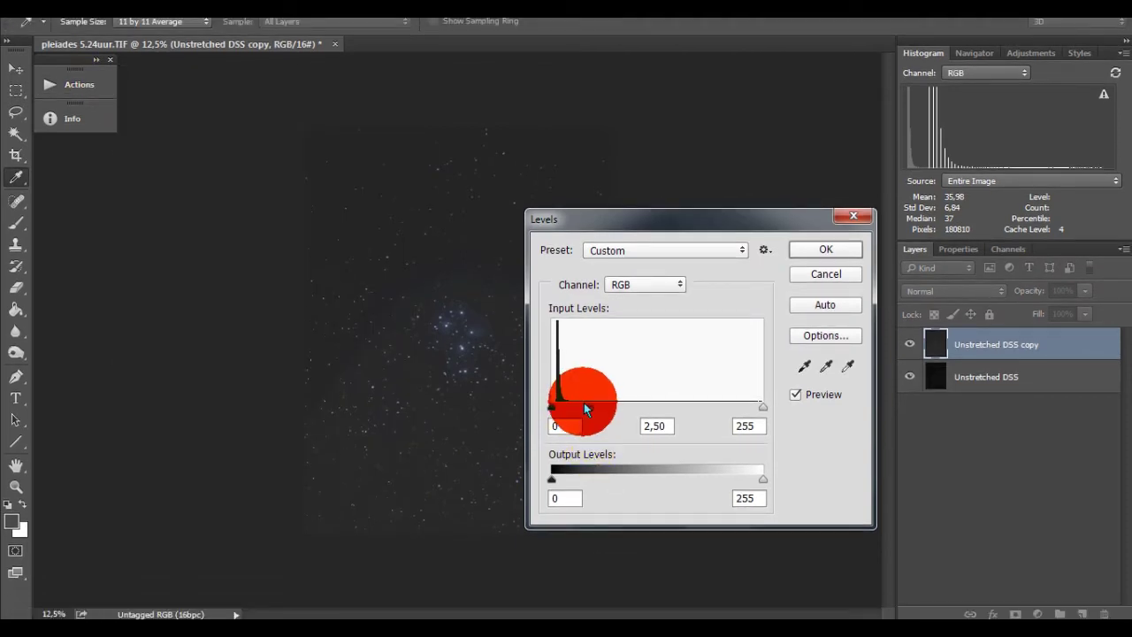
drag(583, 409, 578, 409)
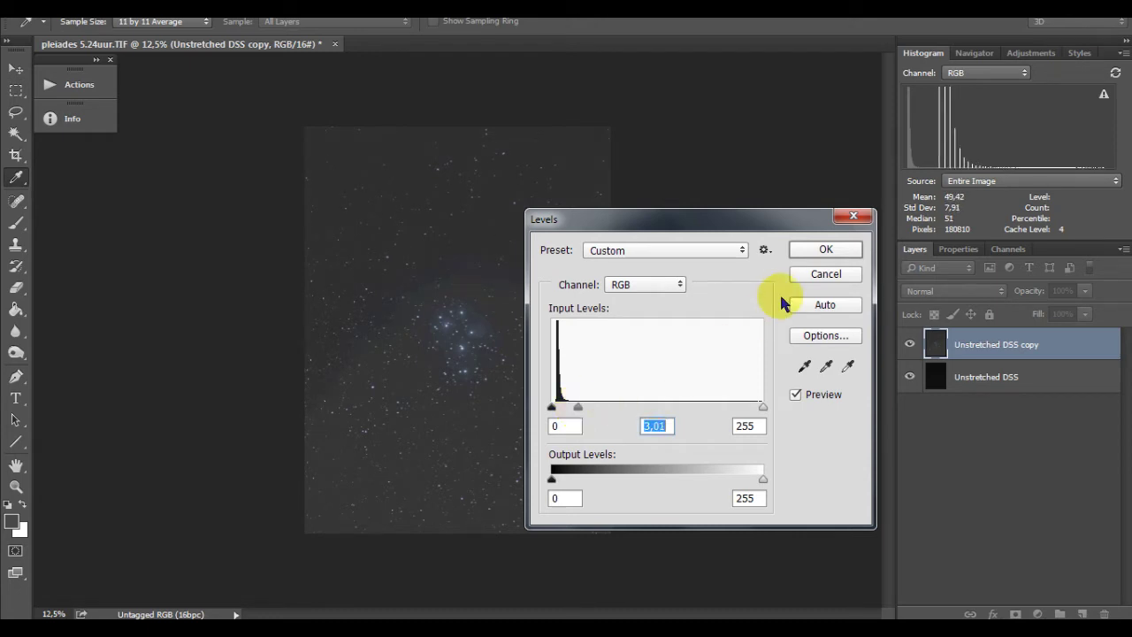
click(805, 252)
click(525, 231)
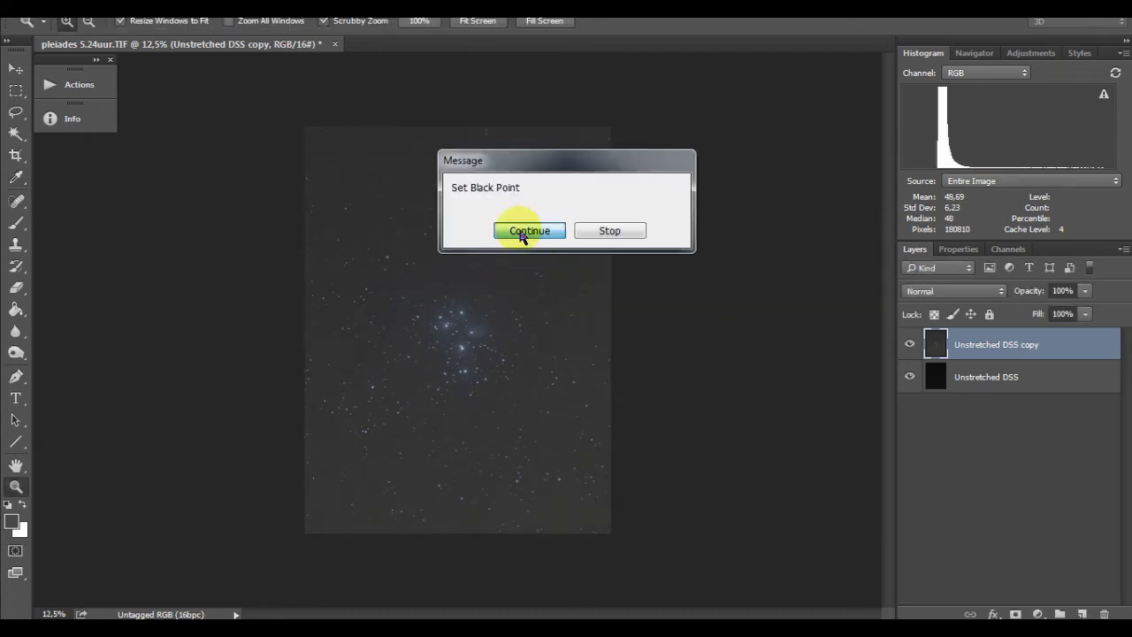
drag(592, 409, 591, 409)
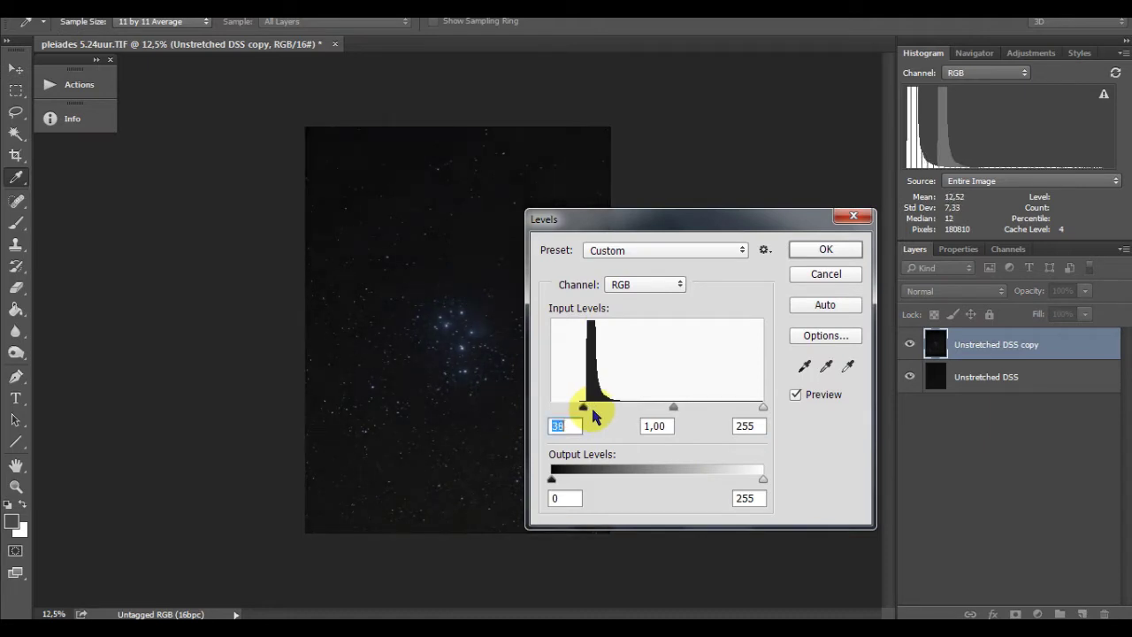
key(Down)
key(Down)
key(Down)
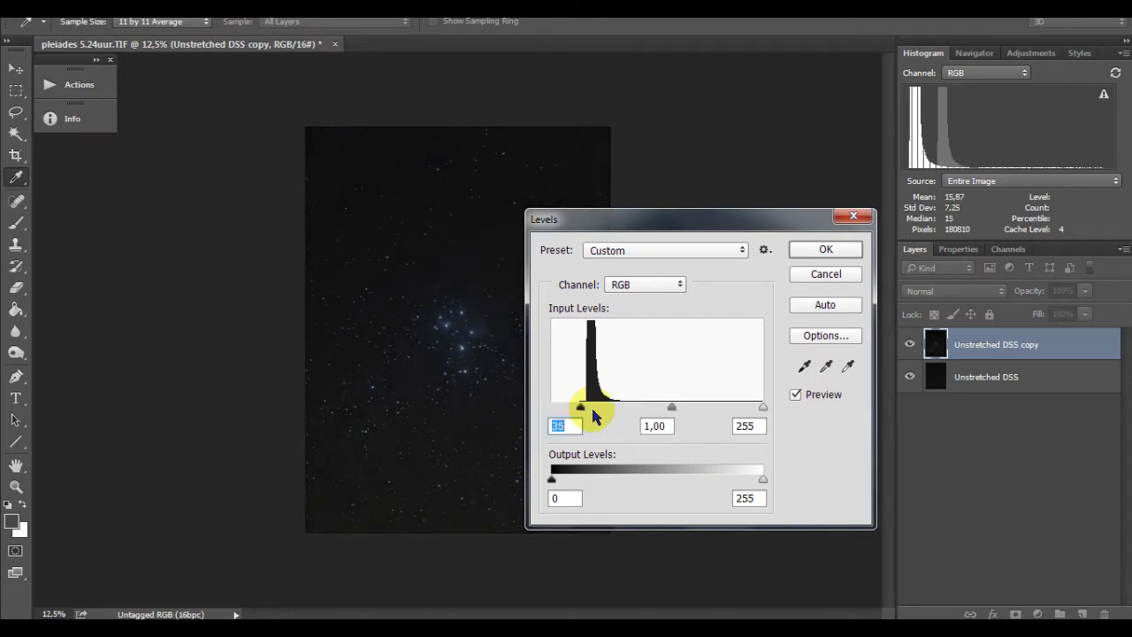
click(825, 248)
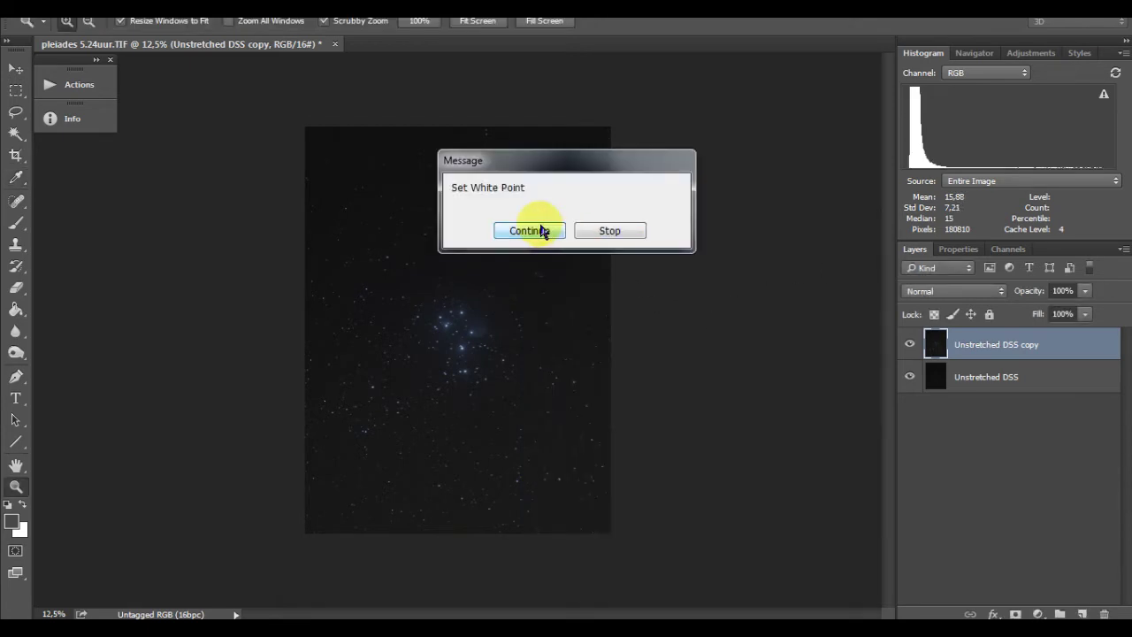
Lower the white point, raise midtones to 1,90, and finish the Levels Stretch layer
click(543, 231)
mouse_move(752, 409)
mouse_down()
mouse_move(661, 412)
mouse_move(770, 415)
mouse_move(748, 416)
mouse_up()
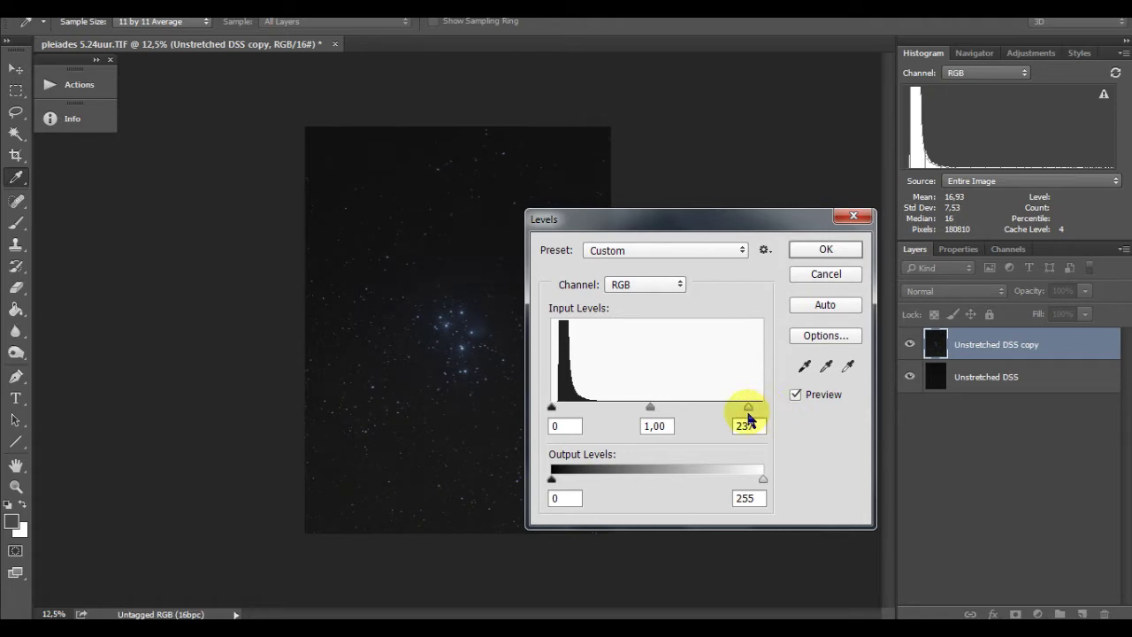
click(823, 250)
click(513, 231)
drag(625, 411, 609, 412)
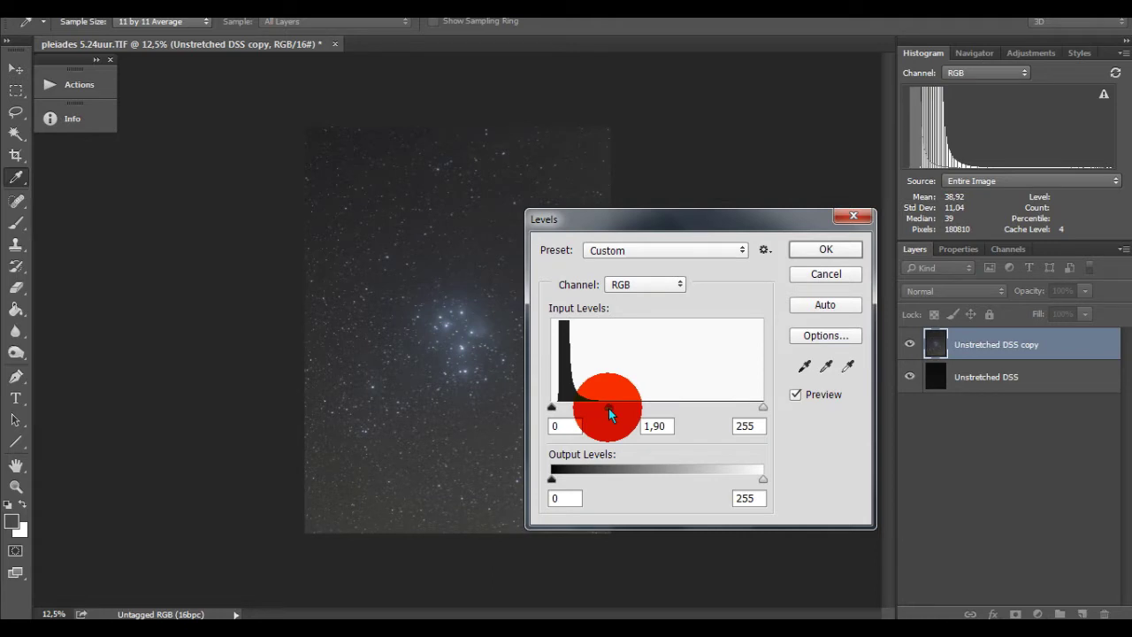
click(825, 251)
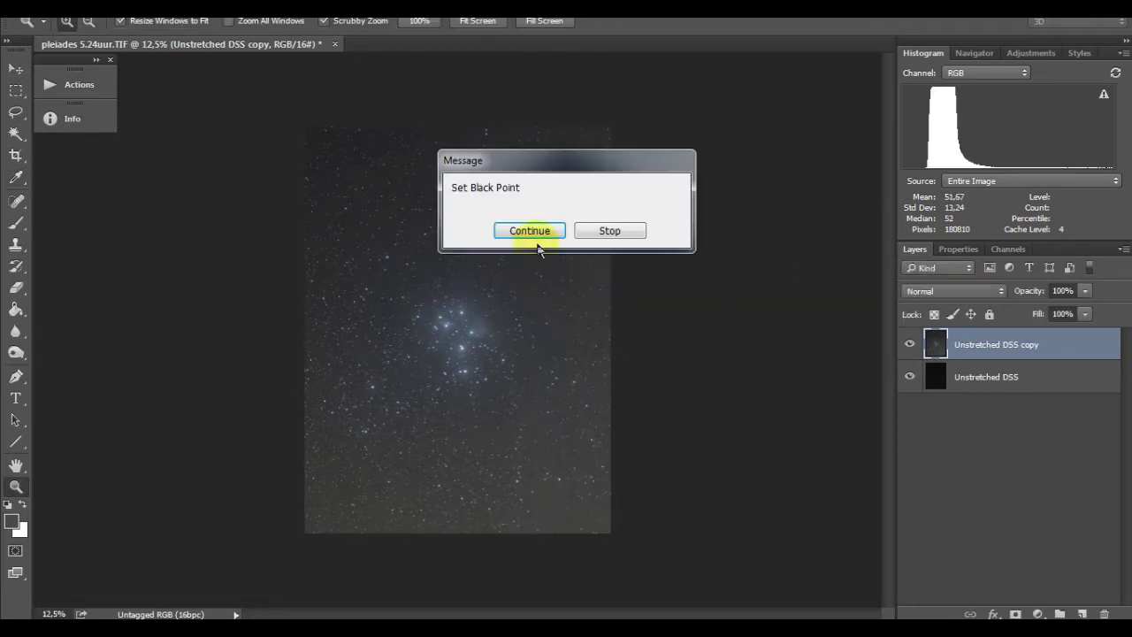
click(531, 232)
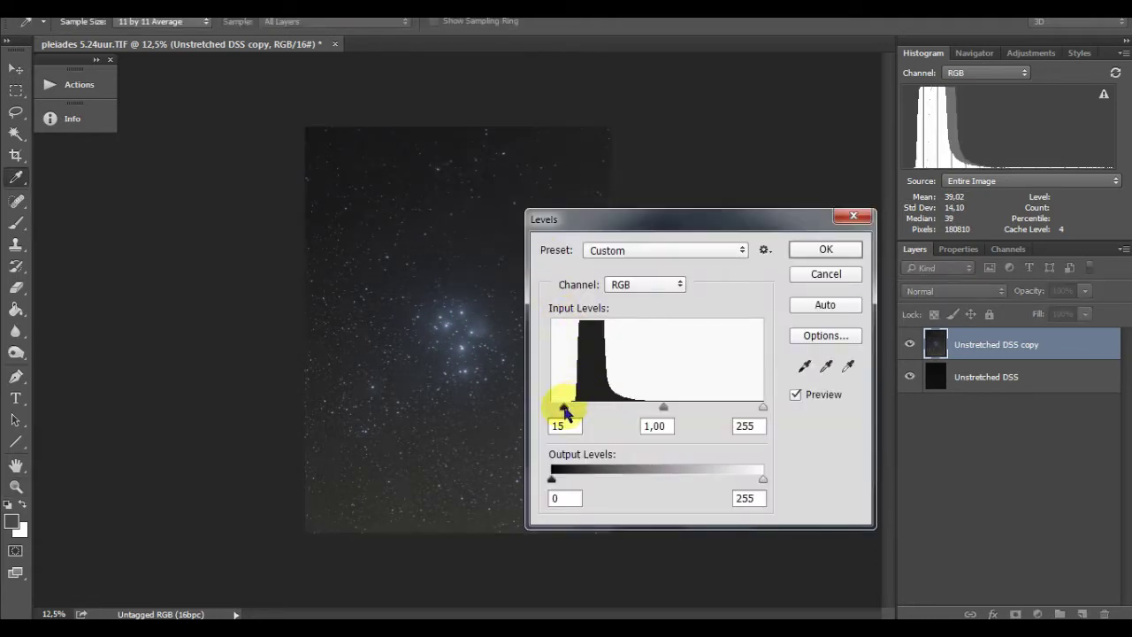
click(806, 251)
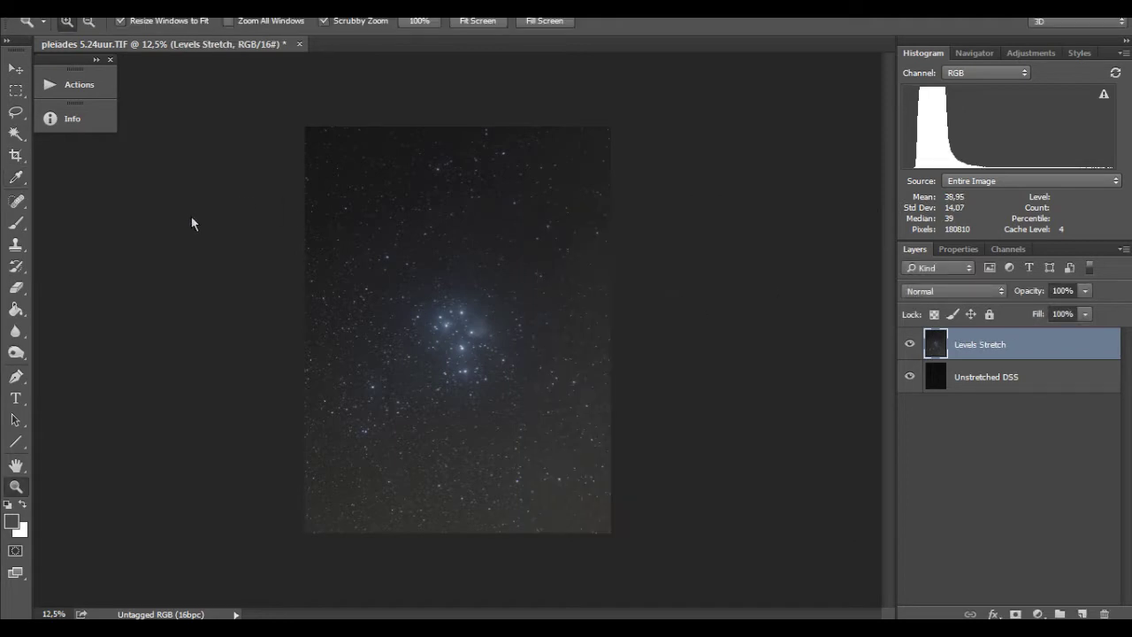
click(456, 331)
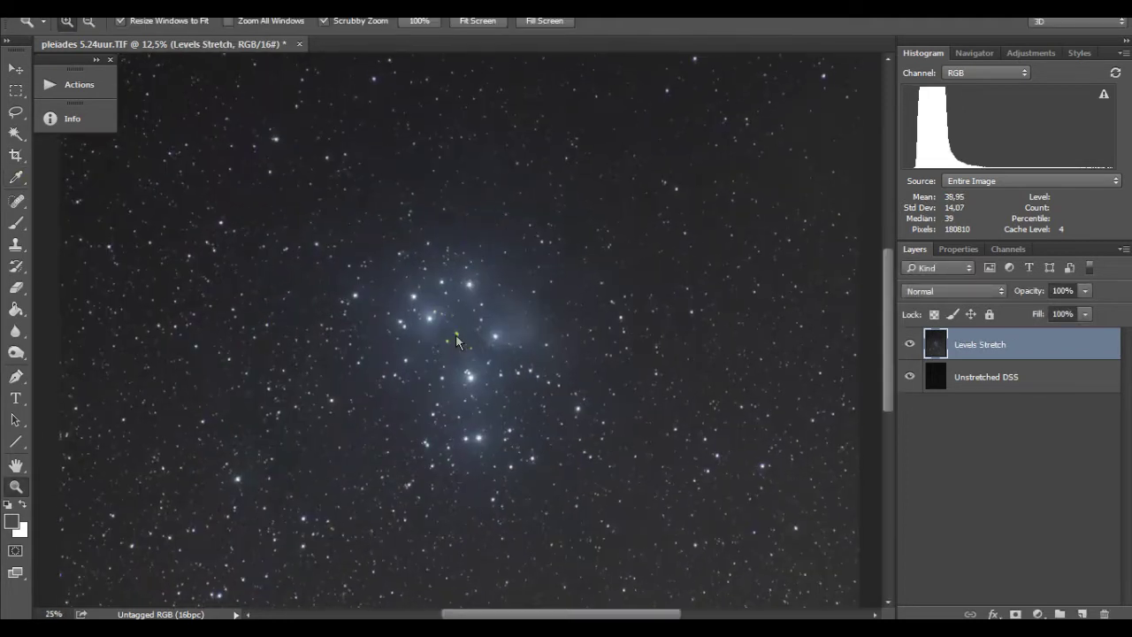
Lasso around the Pleiades cluster and invert the selection to the background
click(12, 148)
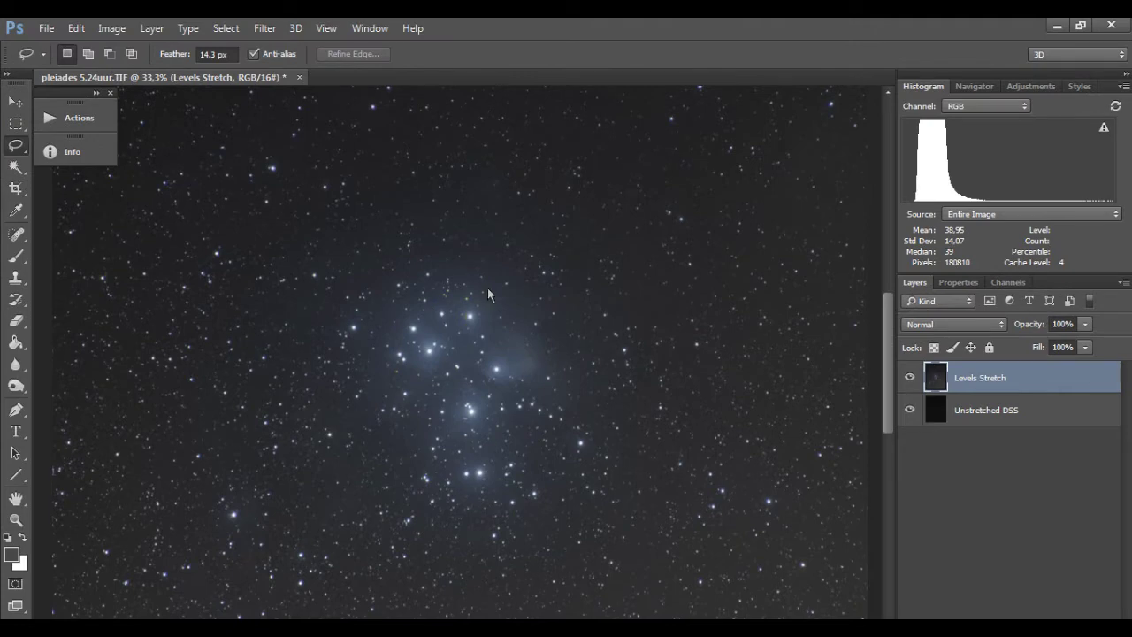
drag(378, 430, 487, 498)
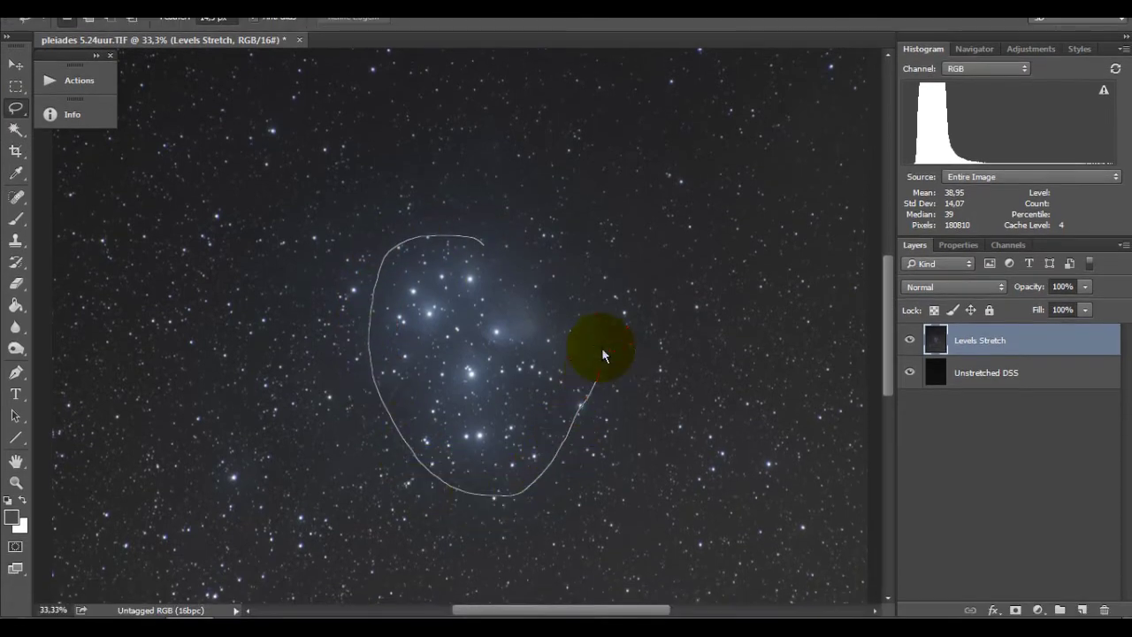
drag(524, 252, 485, 239)
click(226, 28)
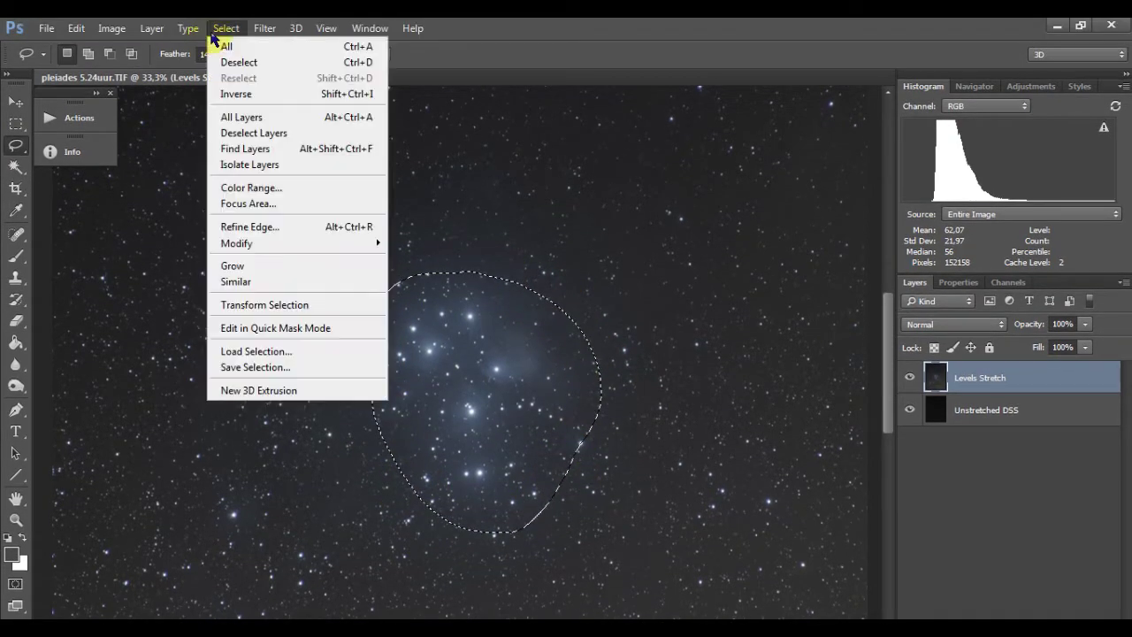
click(236, 93)
Run GradientXTerminator on the background with Medium detail and Low aggressiveness
click(264, 27)
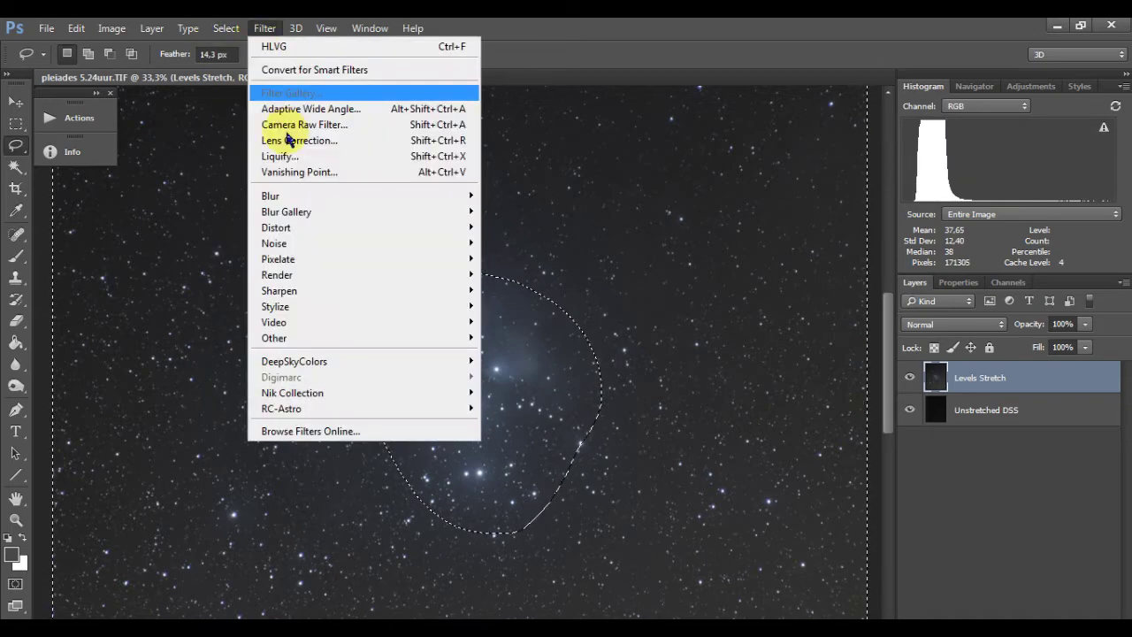
click(530, 409)
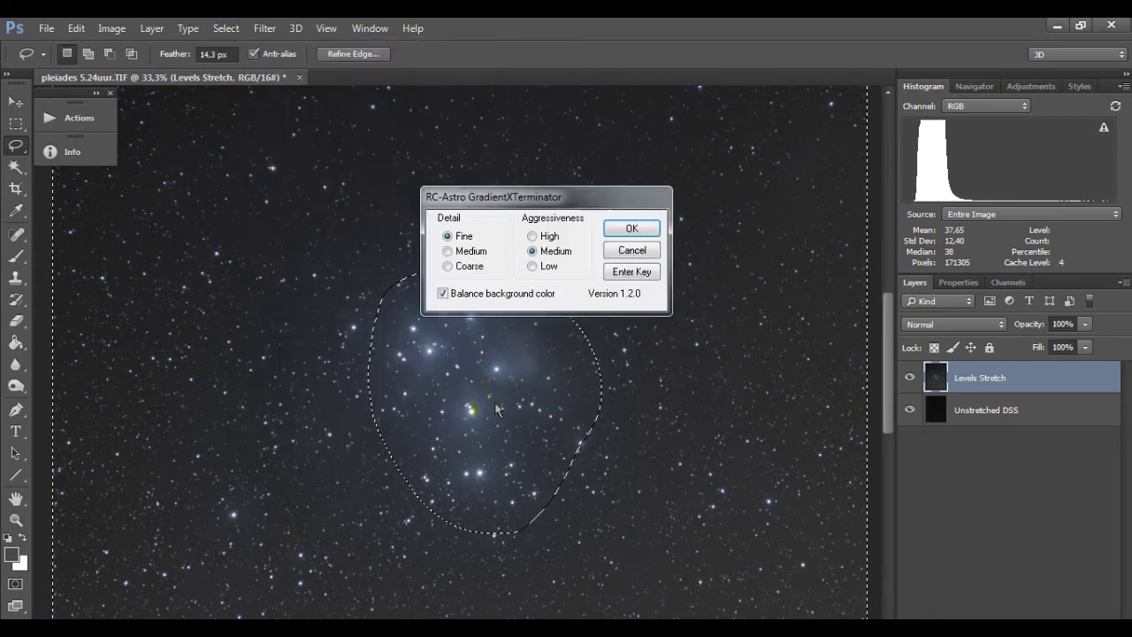
click(469, 252)
click(535, 266)
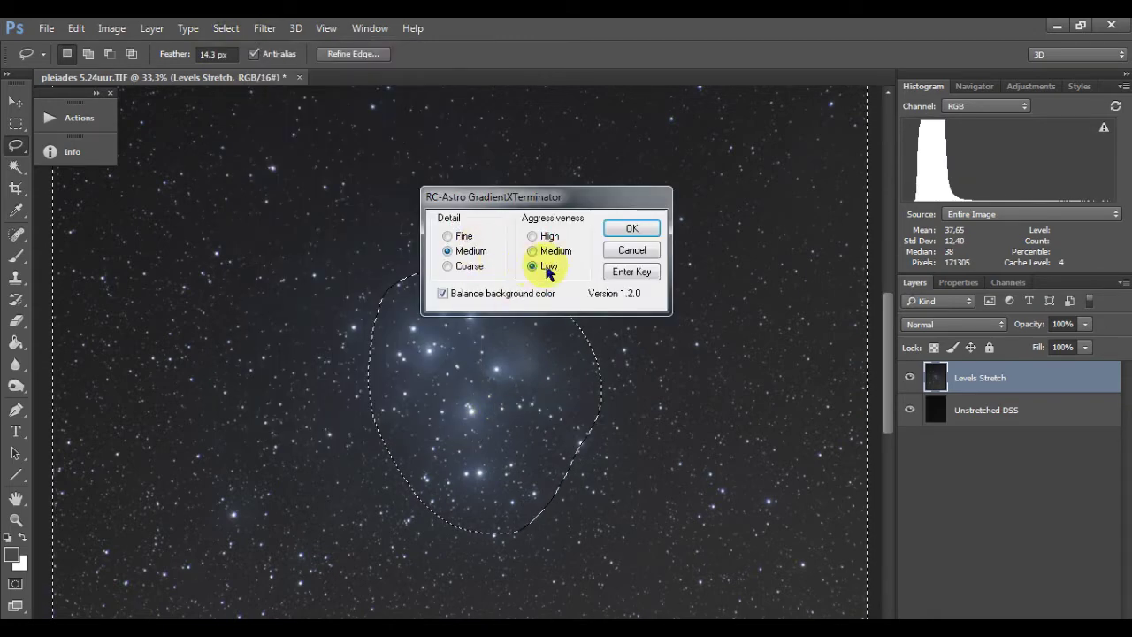
click(626, 228)
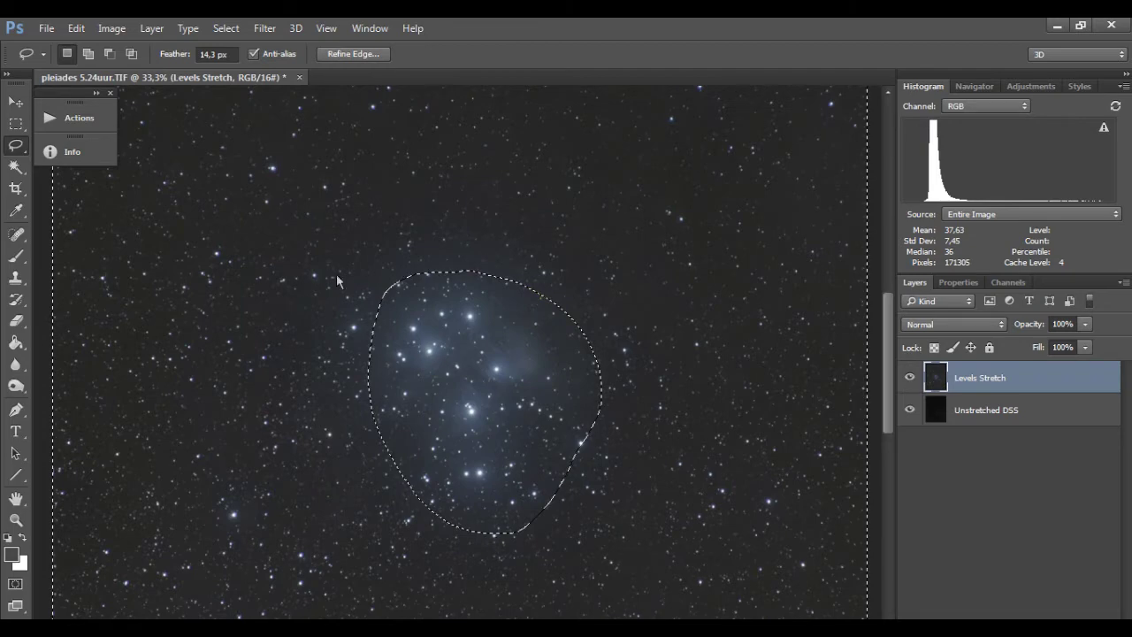
click(223, 28)
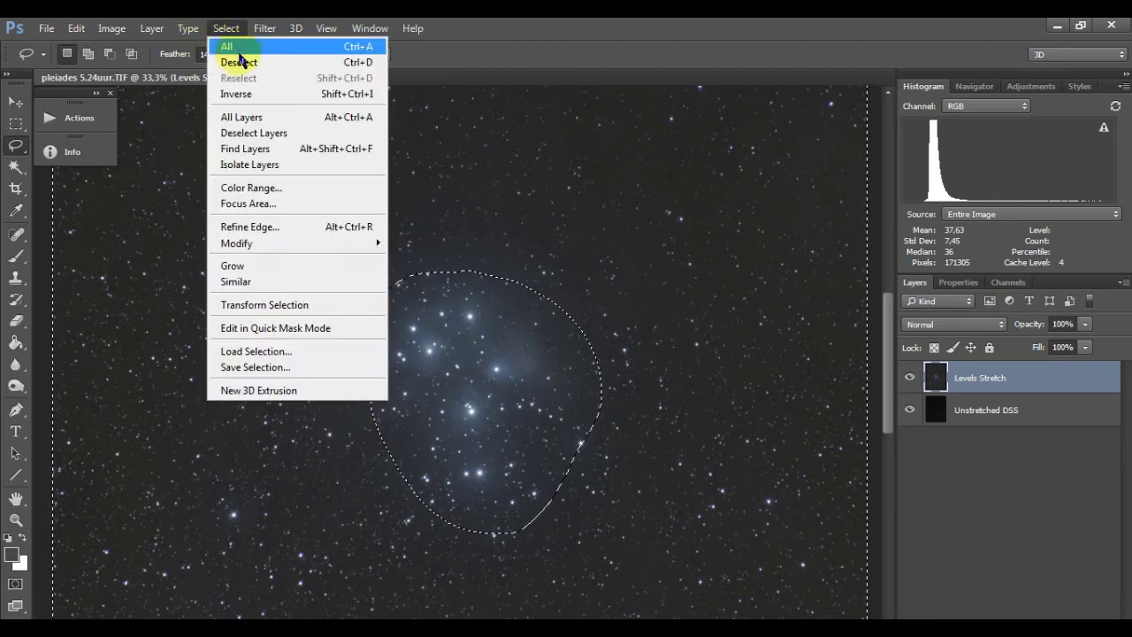
Select the dark sky pixels by colour and run GradientXTerminator with Fine detail, Medium aggressiveness
click(231, 60)
click(16, 167)
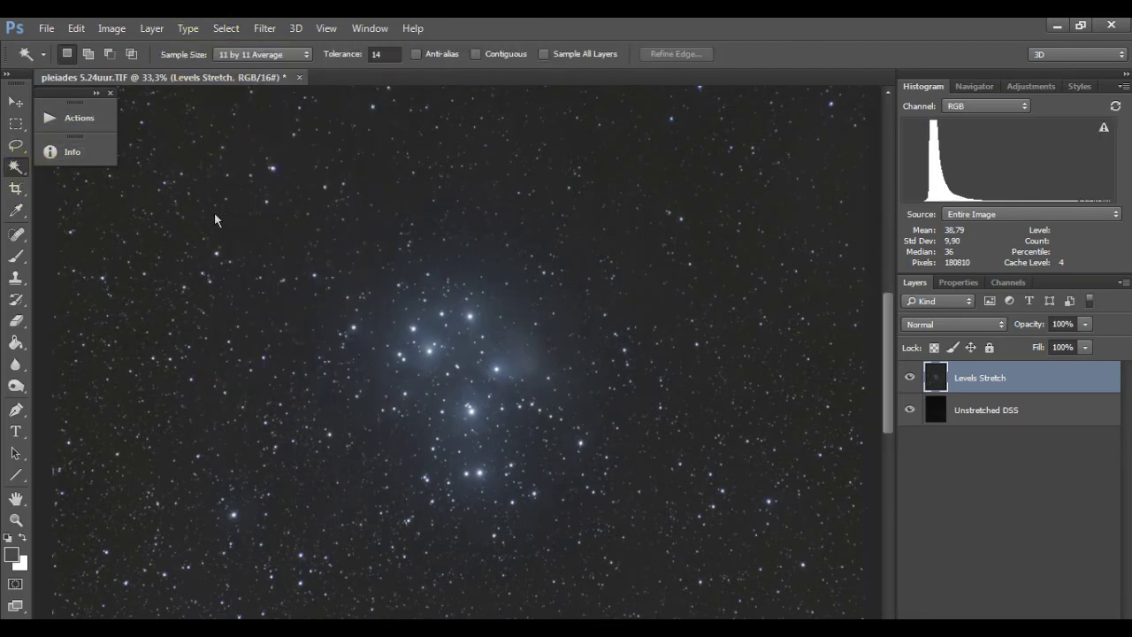
click(253, 303)
click(264, 28)
mouse_move(281, 409)
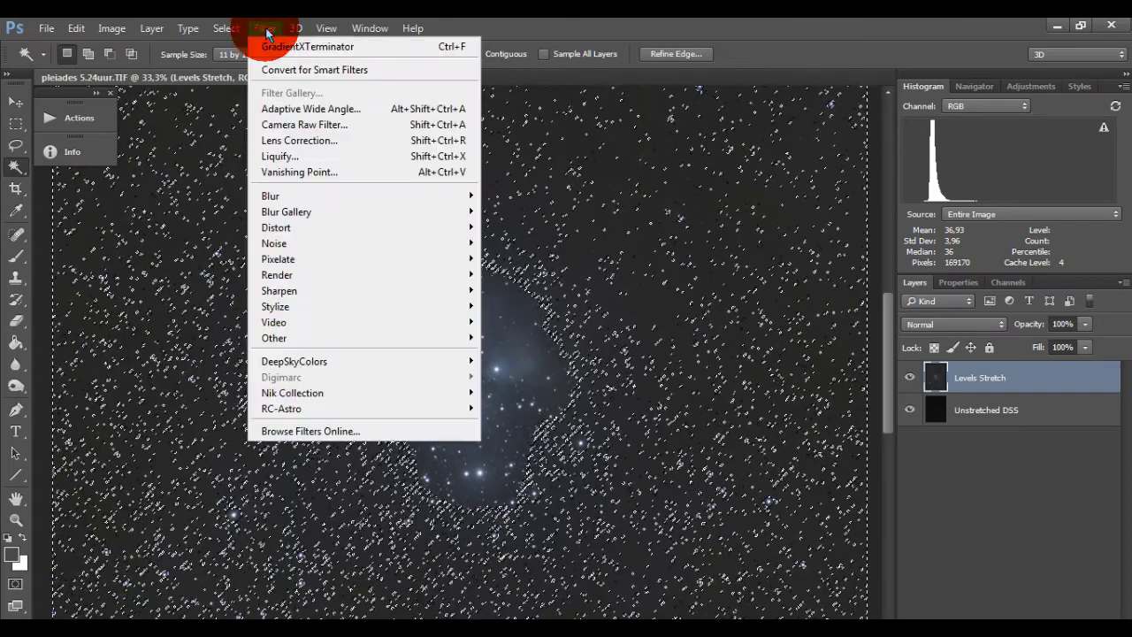
click(508, 407)
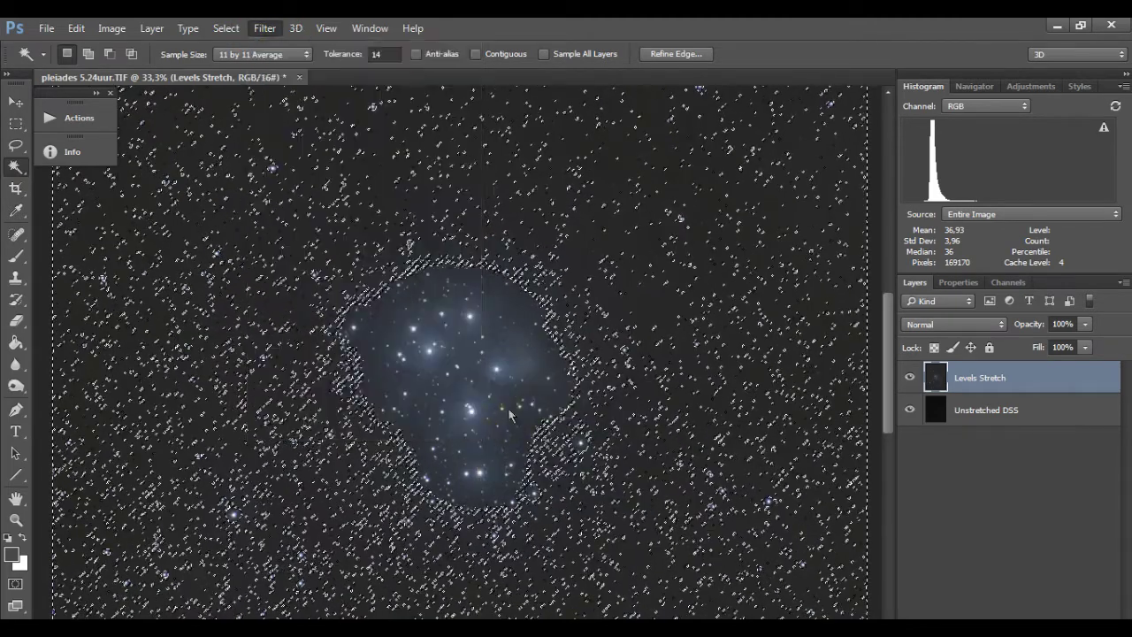
click(448, 236)
click(532, 251)
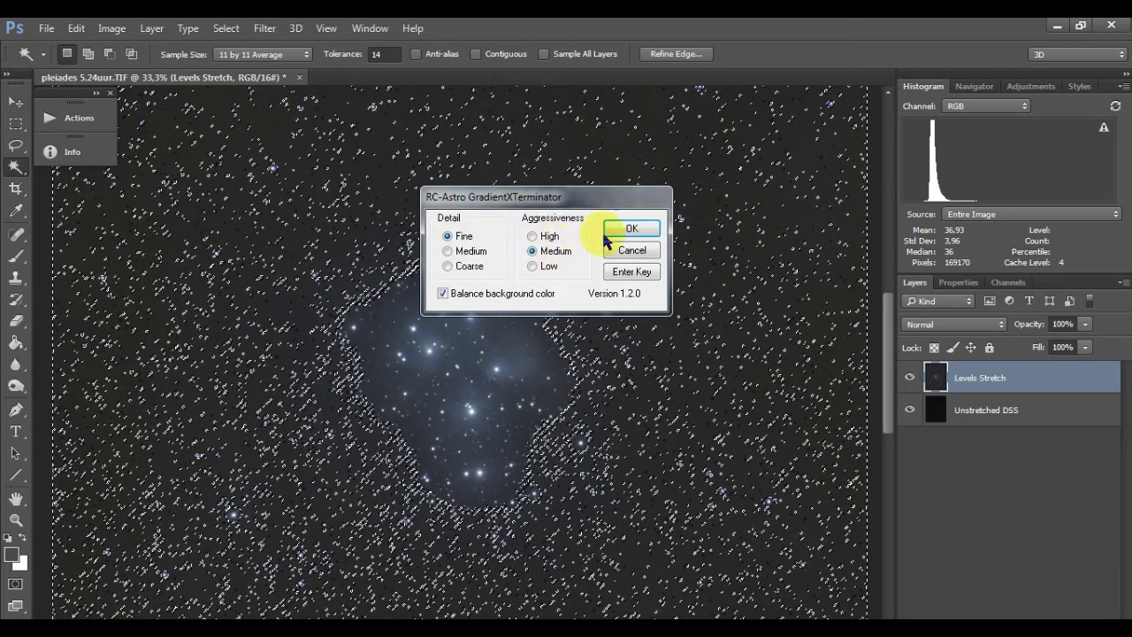
click(632, 228)
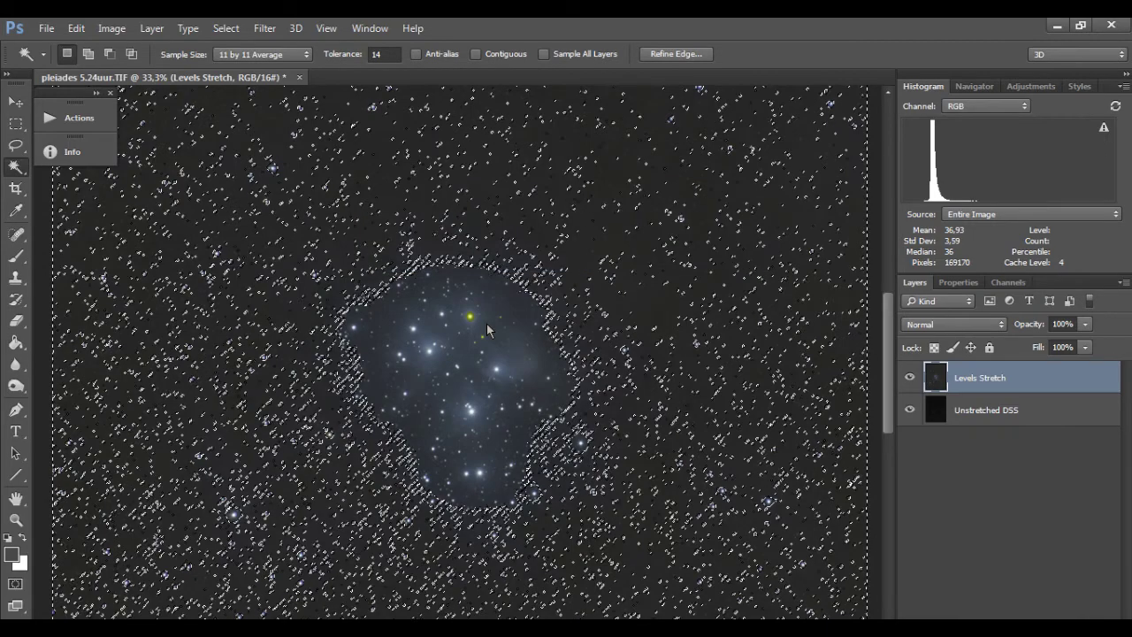
Dismiss the Filter menu and deselect everything with Ctrl+D
click(262, 34)
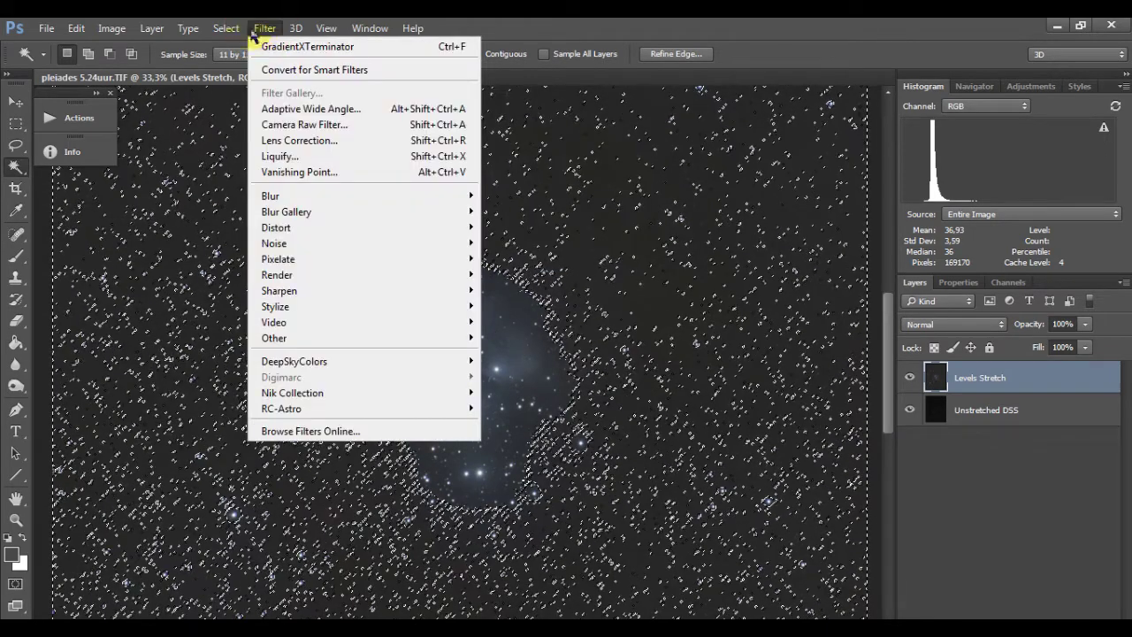
key(Escape)
key(ctrl+d)
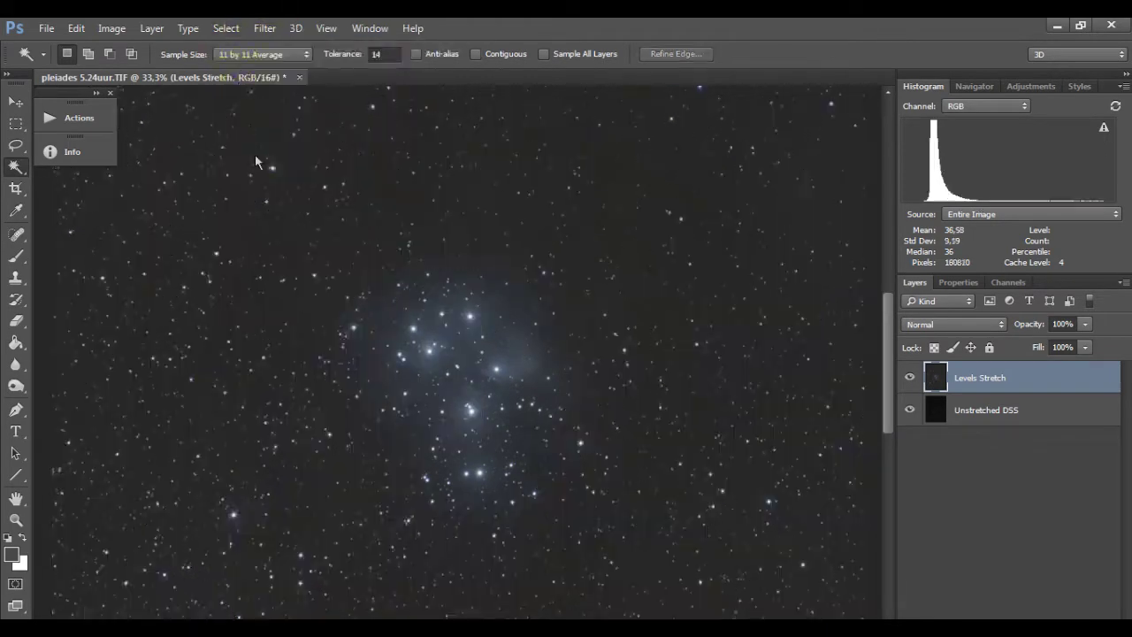
Start the Nebula 2 Soft action from the Actions panel
click(84, 122)
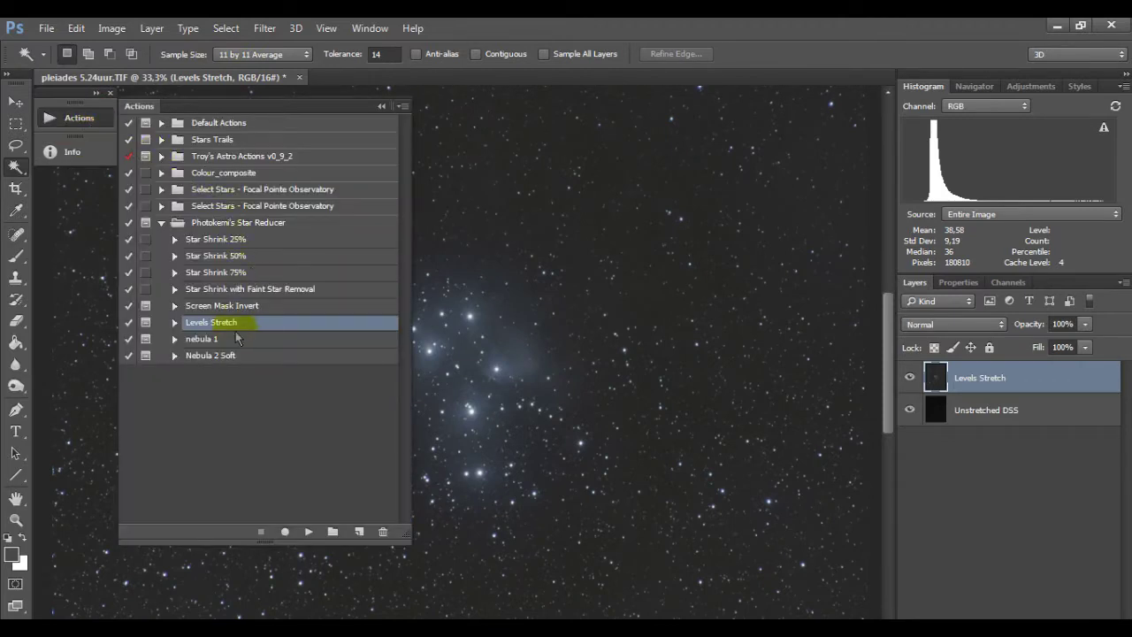
click(222, 357)
click(308, 531)
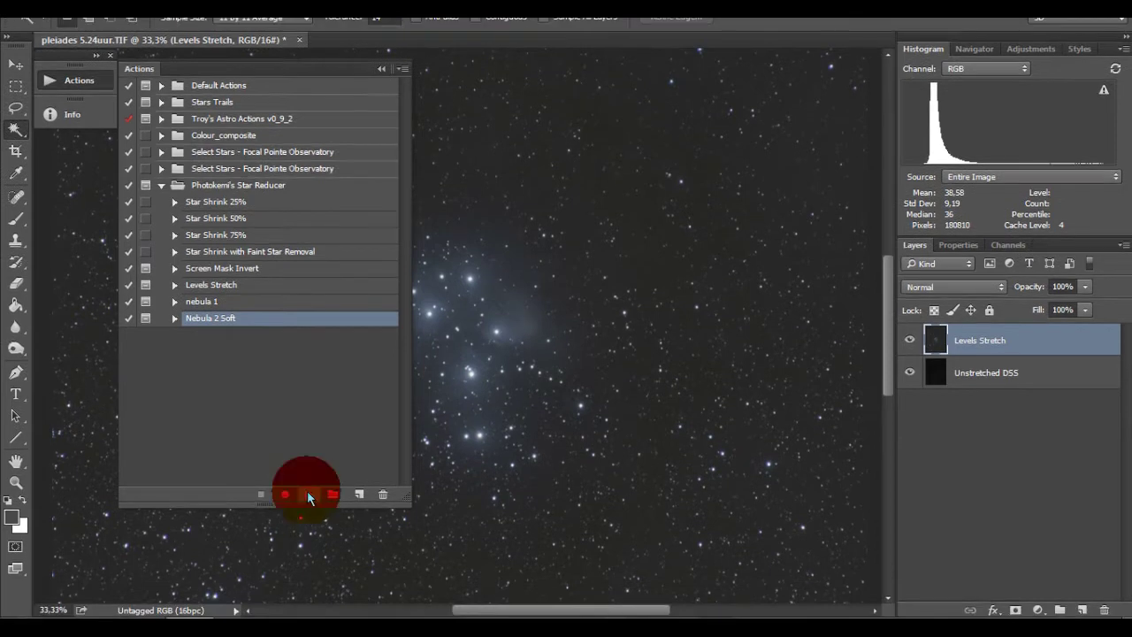
click(69, 124)
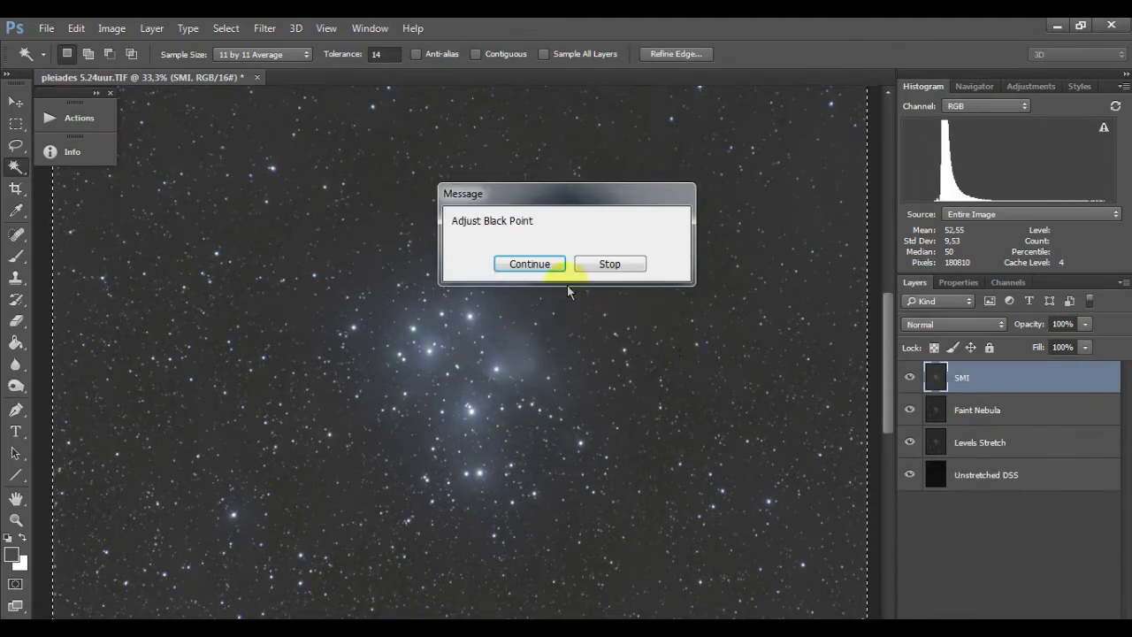
Raise the black input slightly at the first black point step and accept the second
click(548, 266)
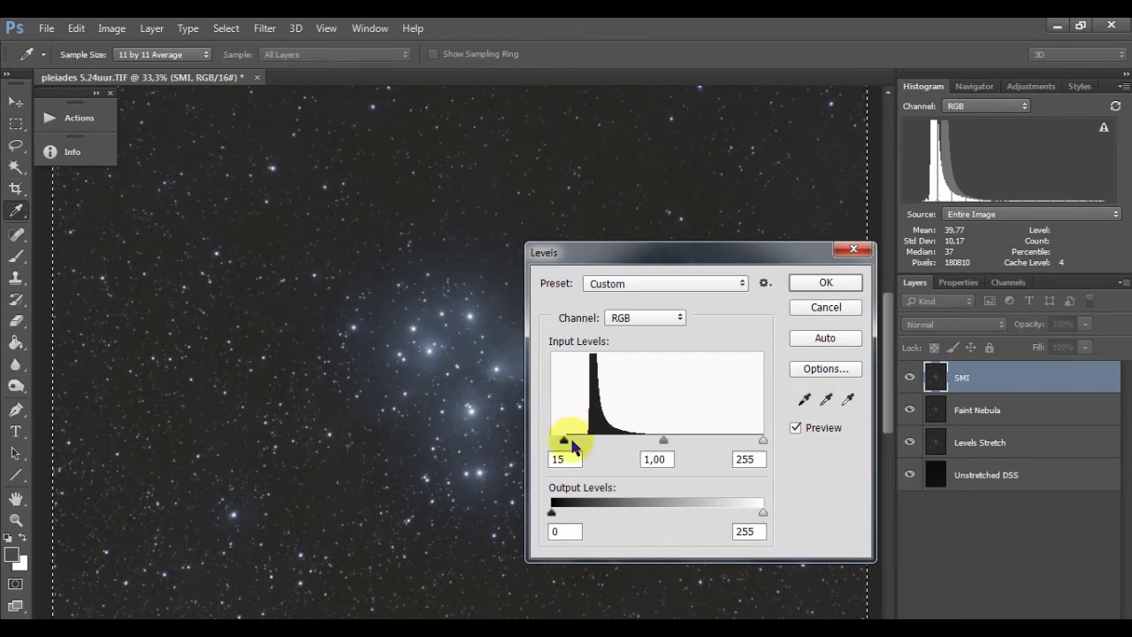
drag(564, 439, 572, 439)
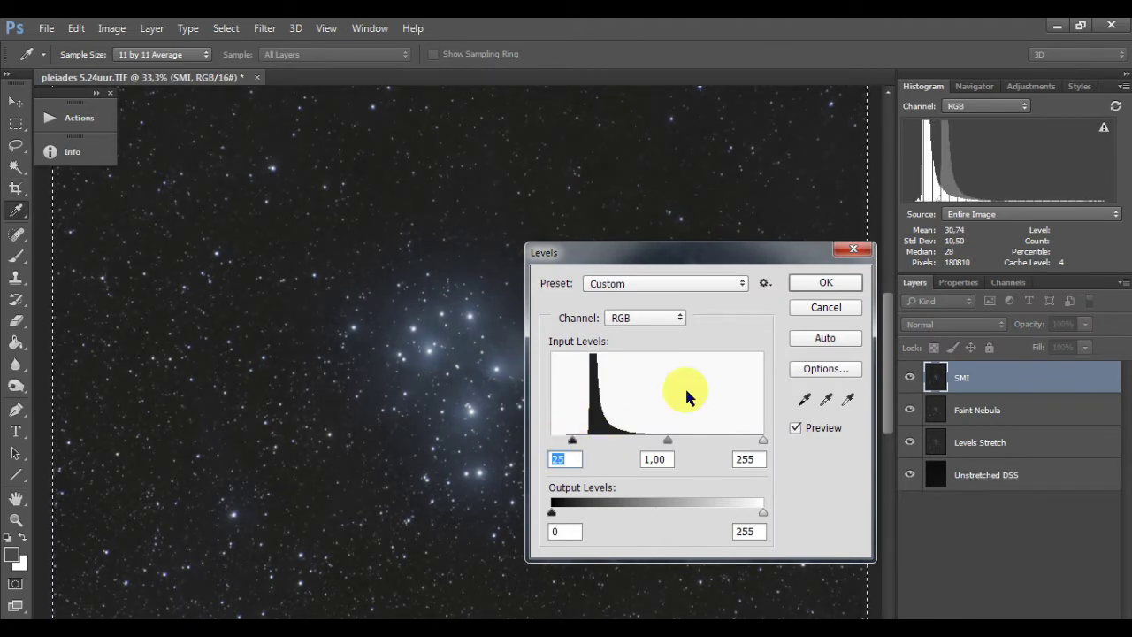
click(802, 282)
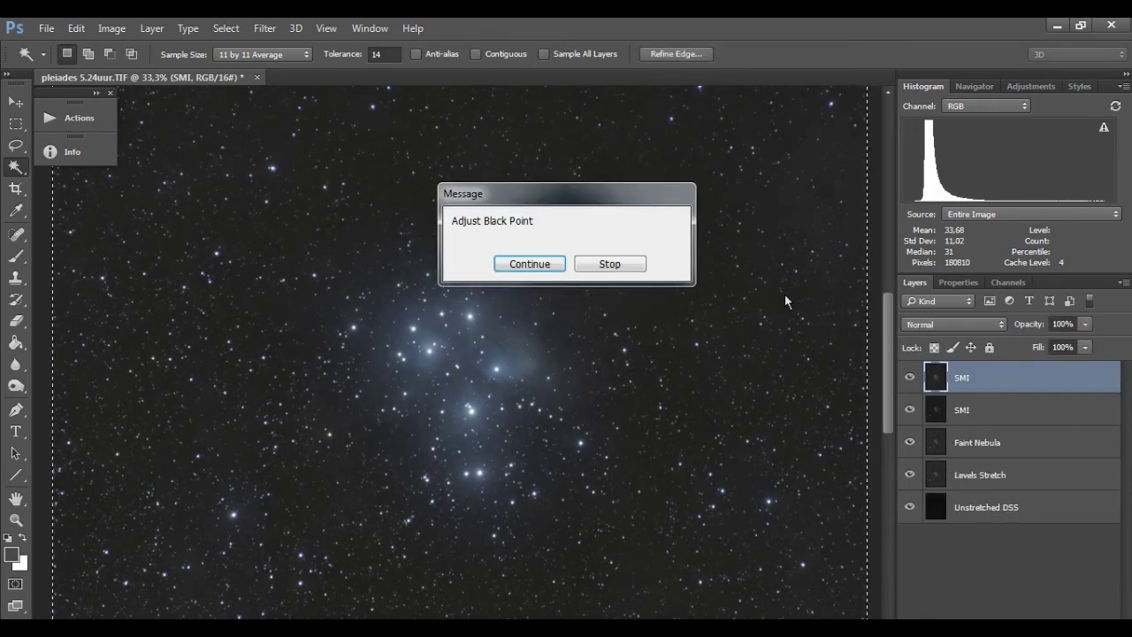
click(531, 266)
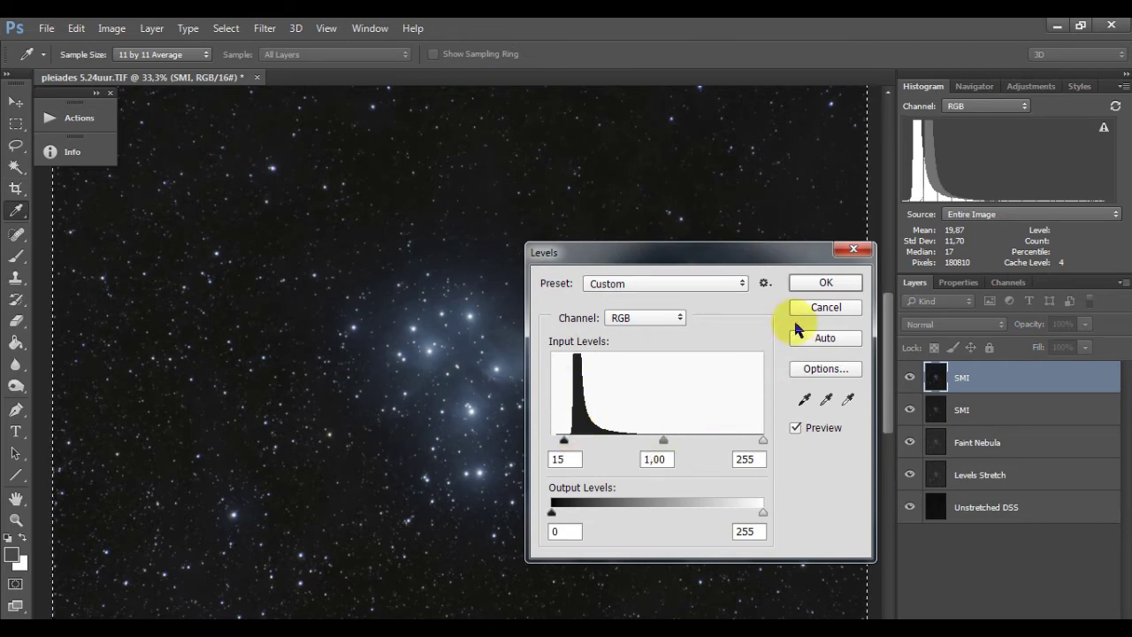
click(825, 282)
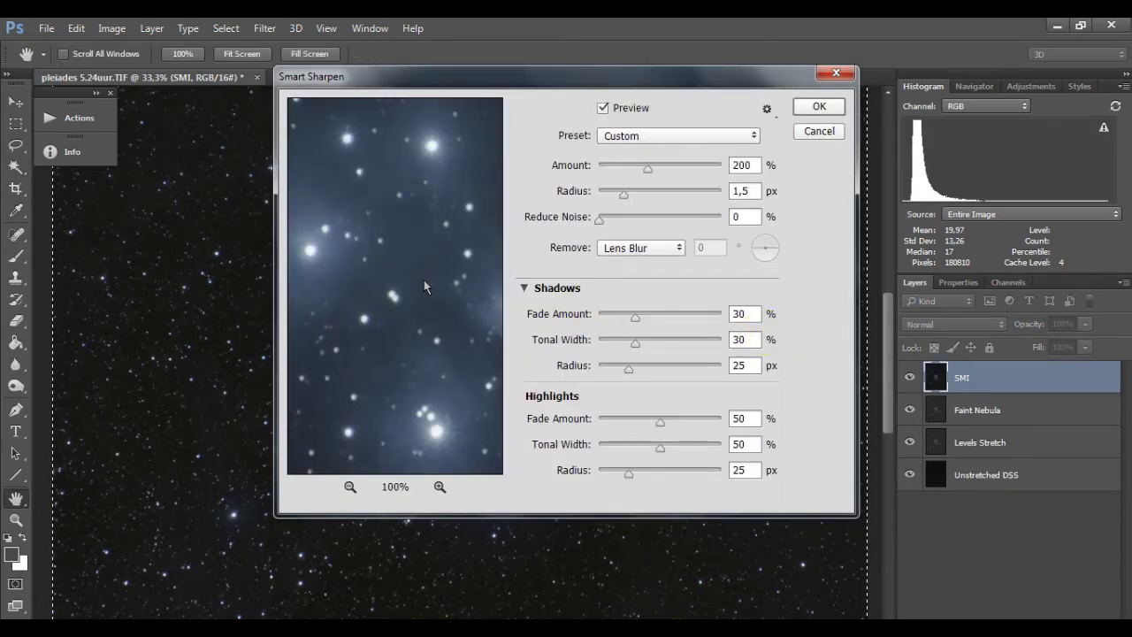
Apply Smart Sharpen to the SMI layer with Highlights Fade Amount at 74
drag(424, 278, 428, 369)
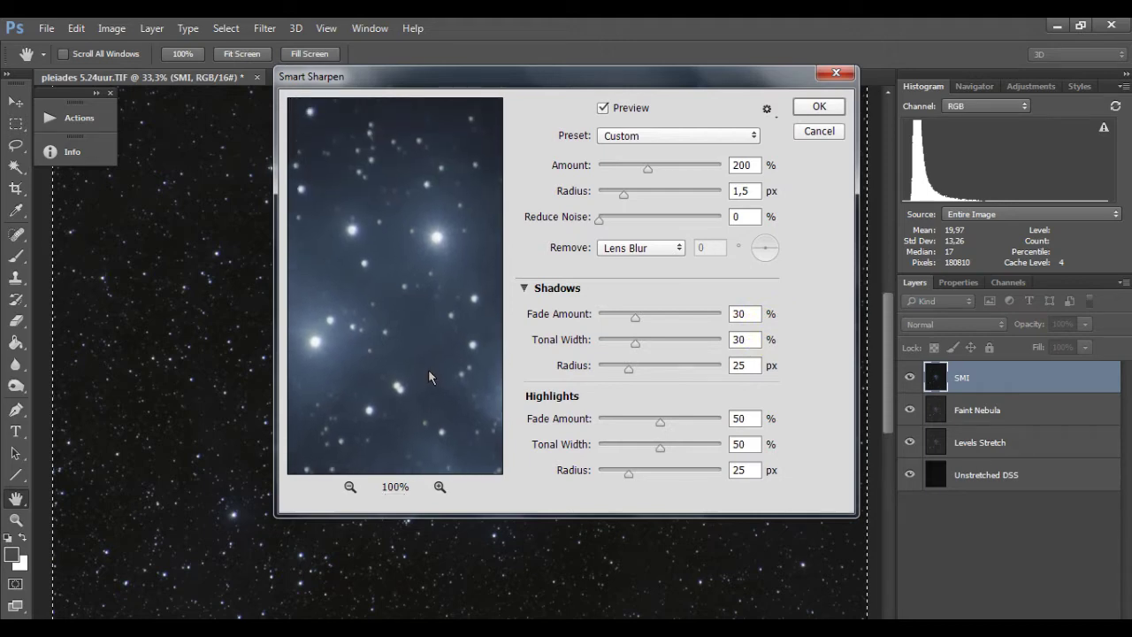
drag(434, 253, 442, 311)
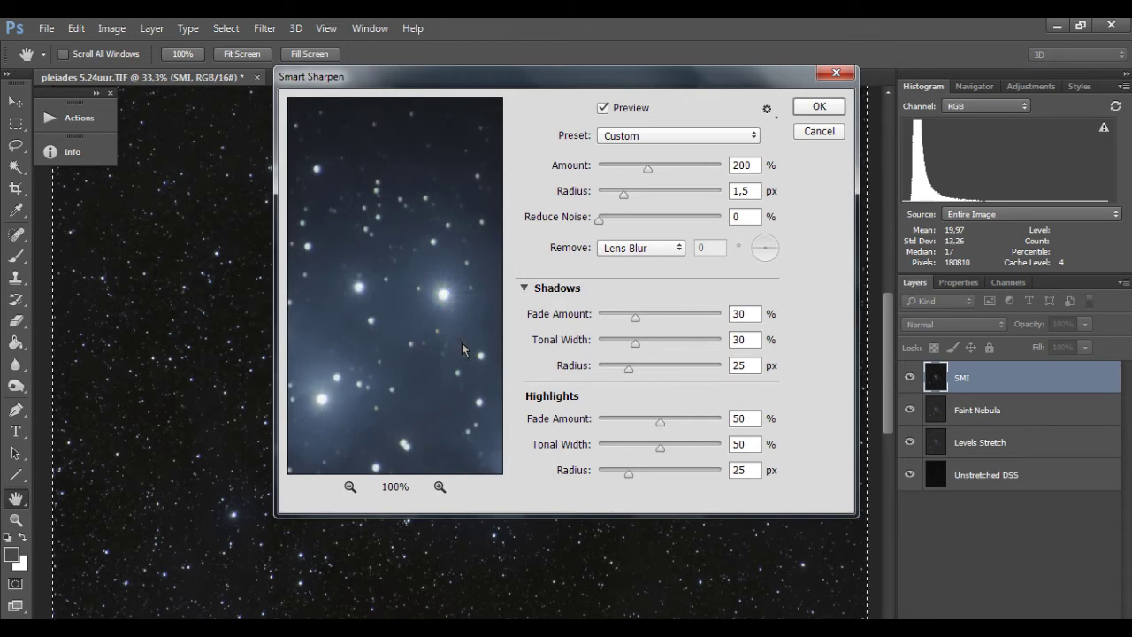
click(689, 422)
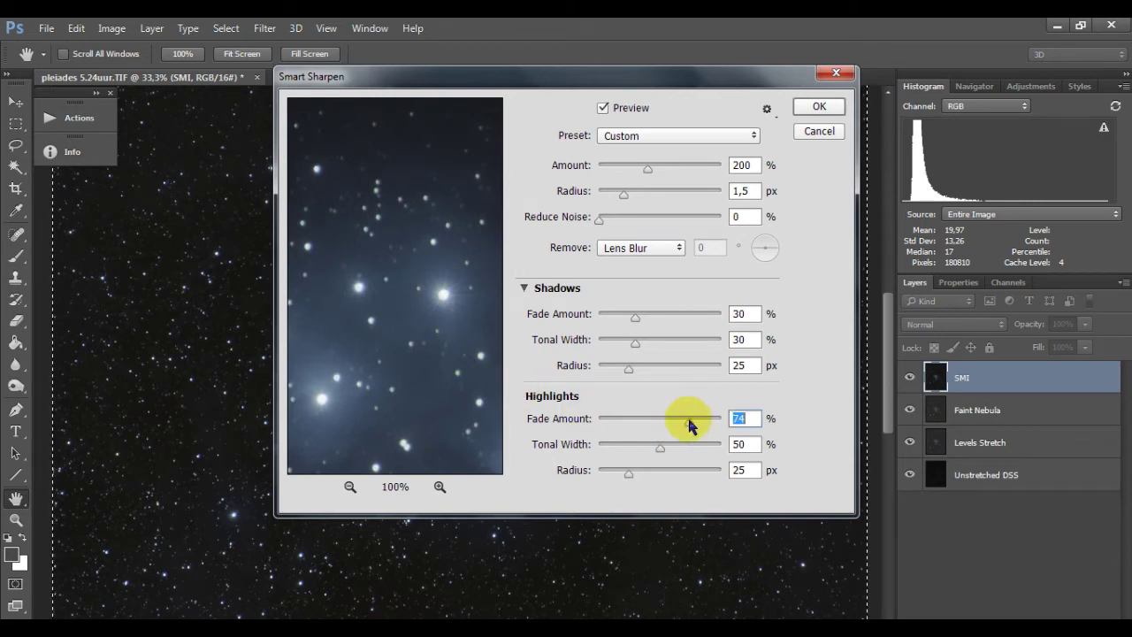
drag(455, 317, 439, 297)
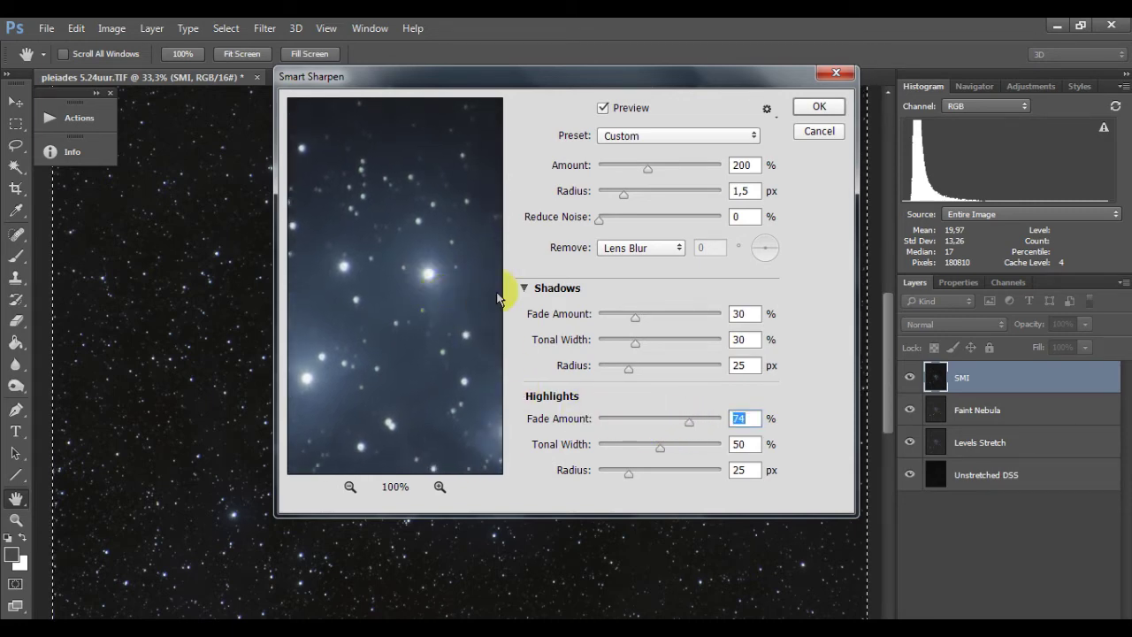
click(805, 108)
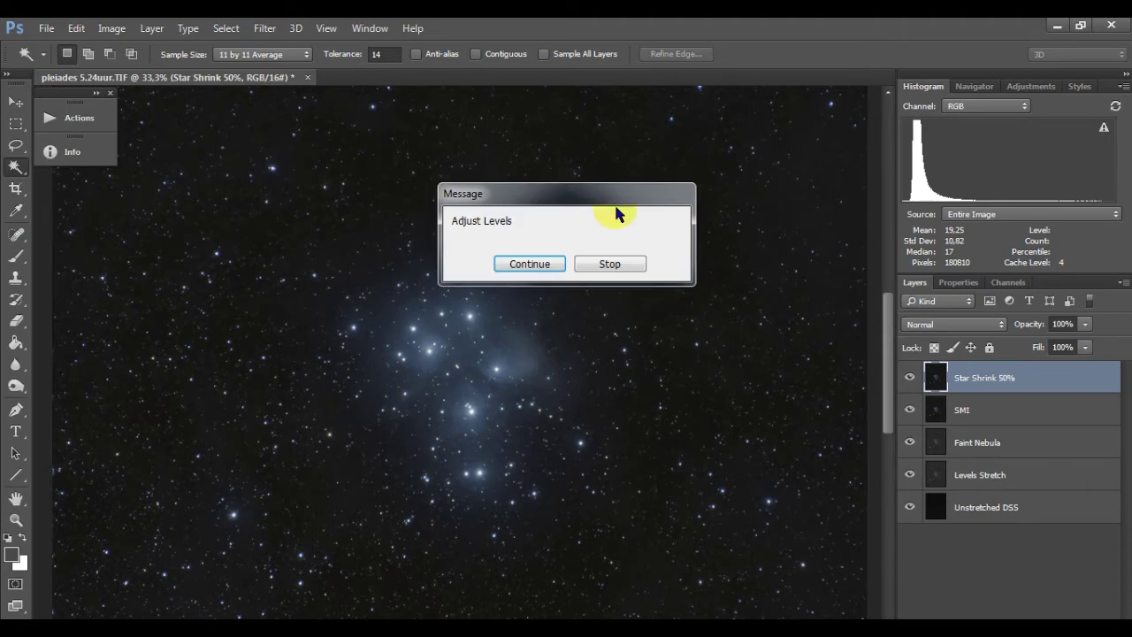
Set the action's Levels black input to 11 and confirm it
click(535, 263)
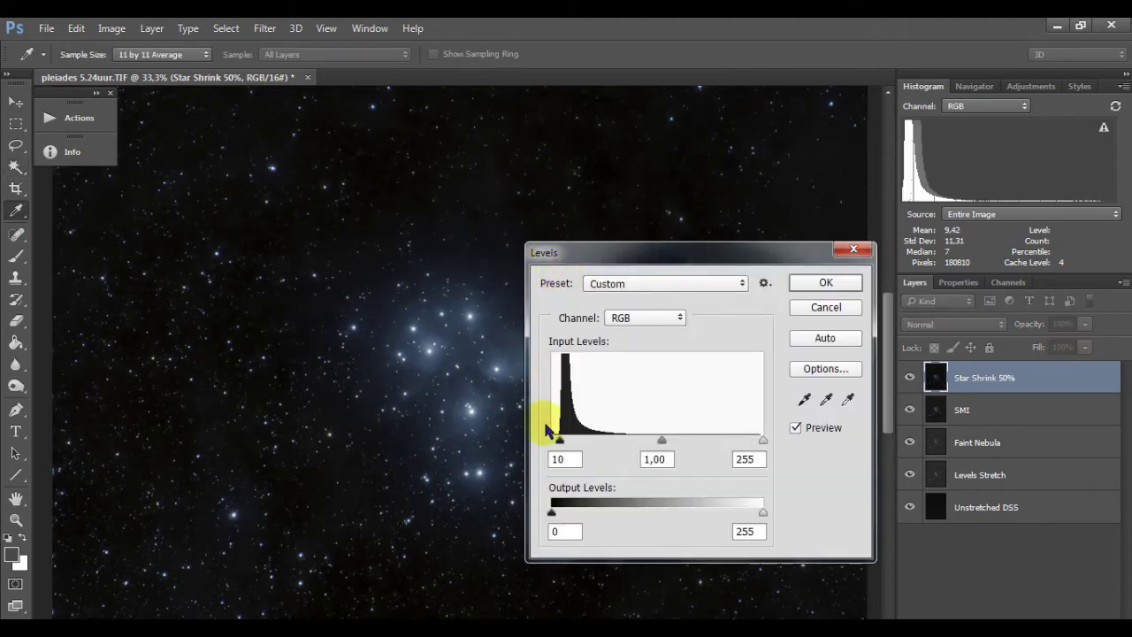
drag(558, 440, 551, 441)
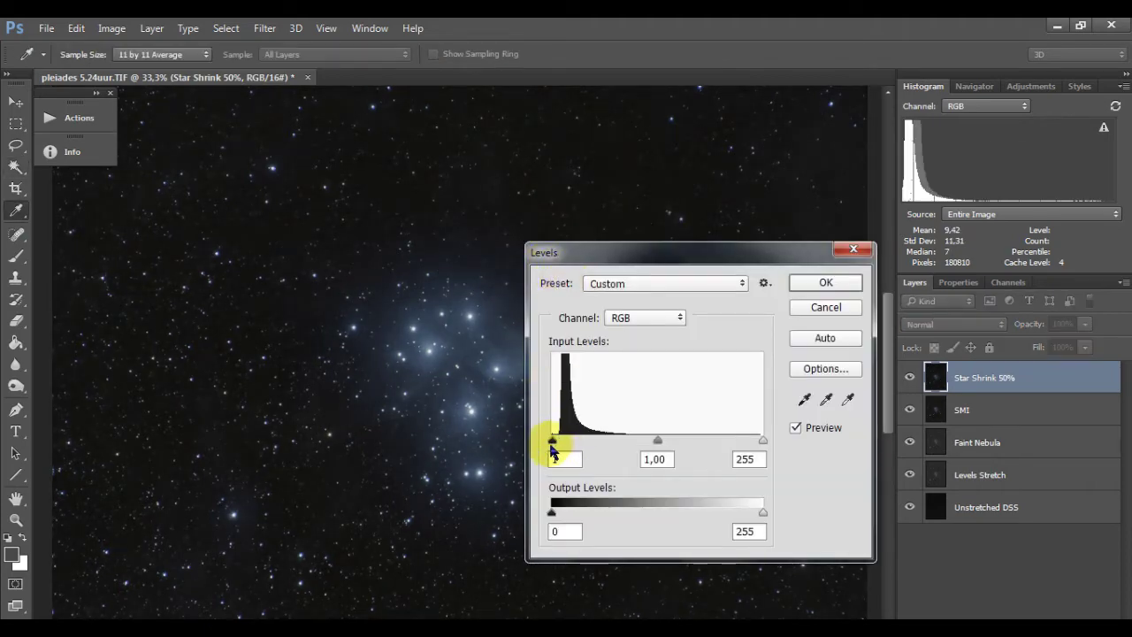
click(800, 285)
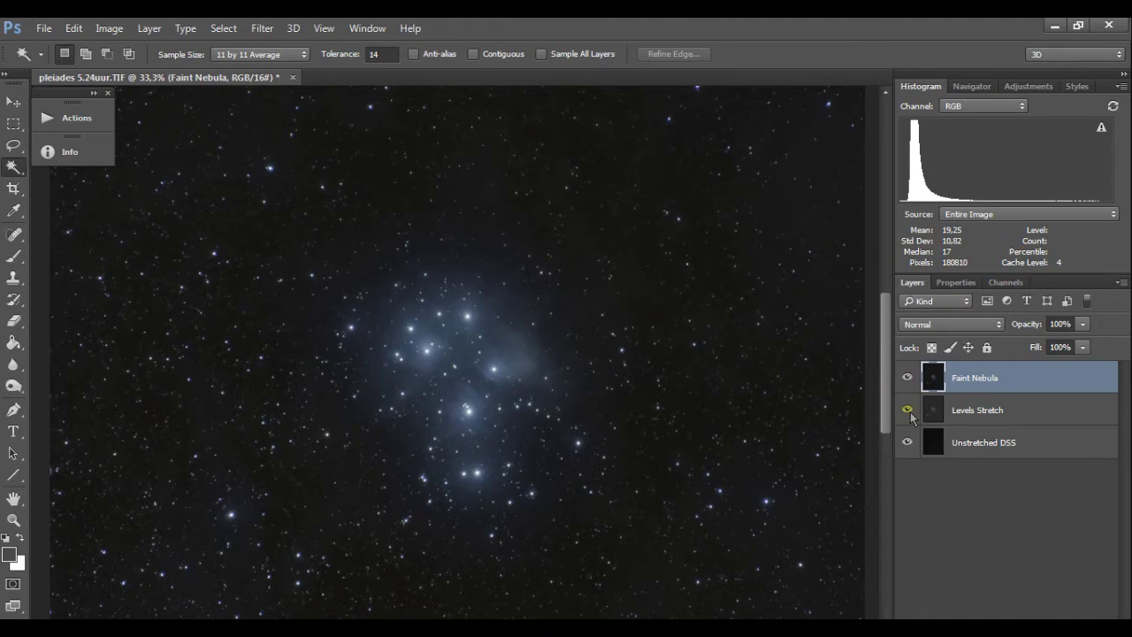
Toggle layer visibility to compare Faint Nebula with Levels Stretch, then launch Color Efex Pro 4
alt+click(909, 414)
alt+click(909, 414)
alt+click(910, 414)
click(262, 27)
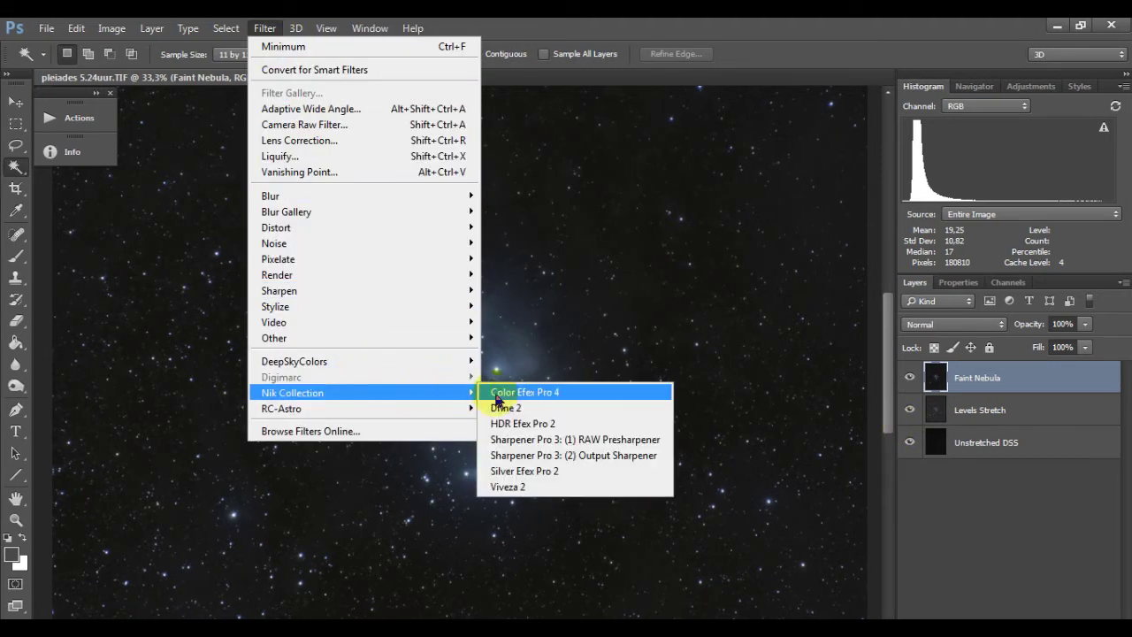
click(513, 392)
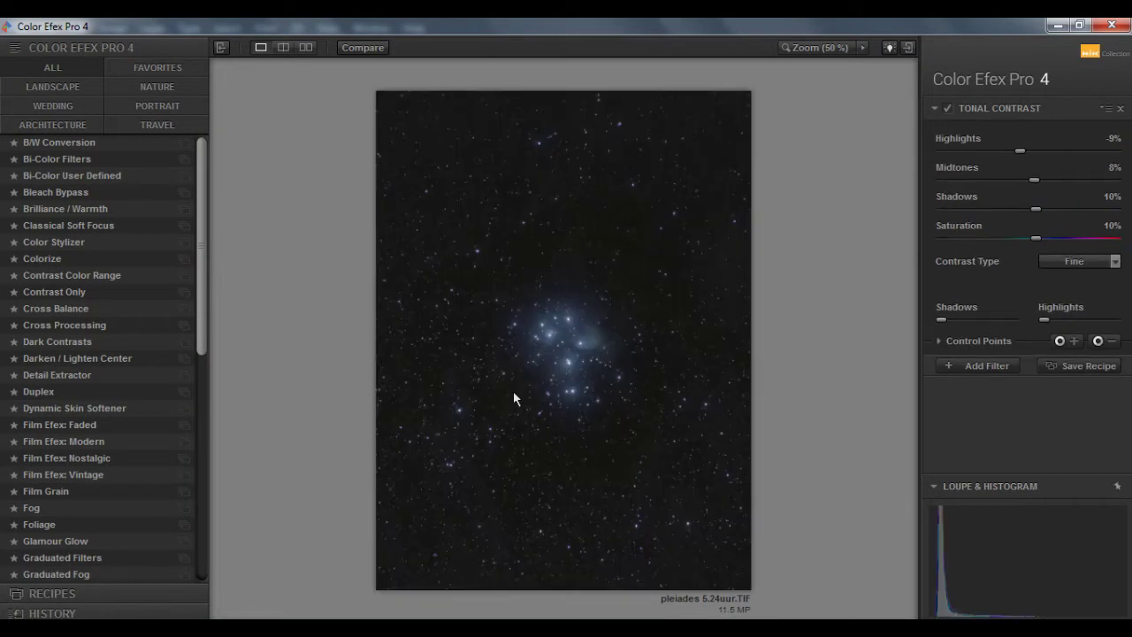
Apply Tonal Contrast with Shadows at 30%, previewing at 50% zoom
click(813, 47)
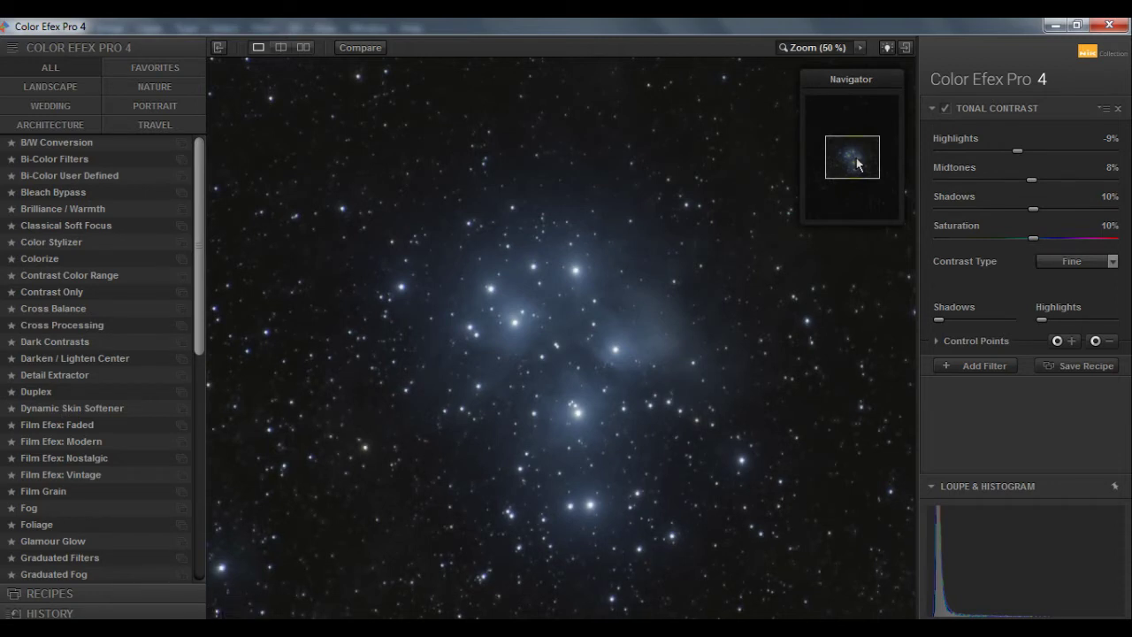
click(1051, 210)
mouse_move(881, 172)
mouse_down()
mouse_move(884, 162)
mouse_move(846, 182)
mouse_move(853, 164)
mouse_up()
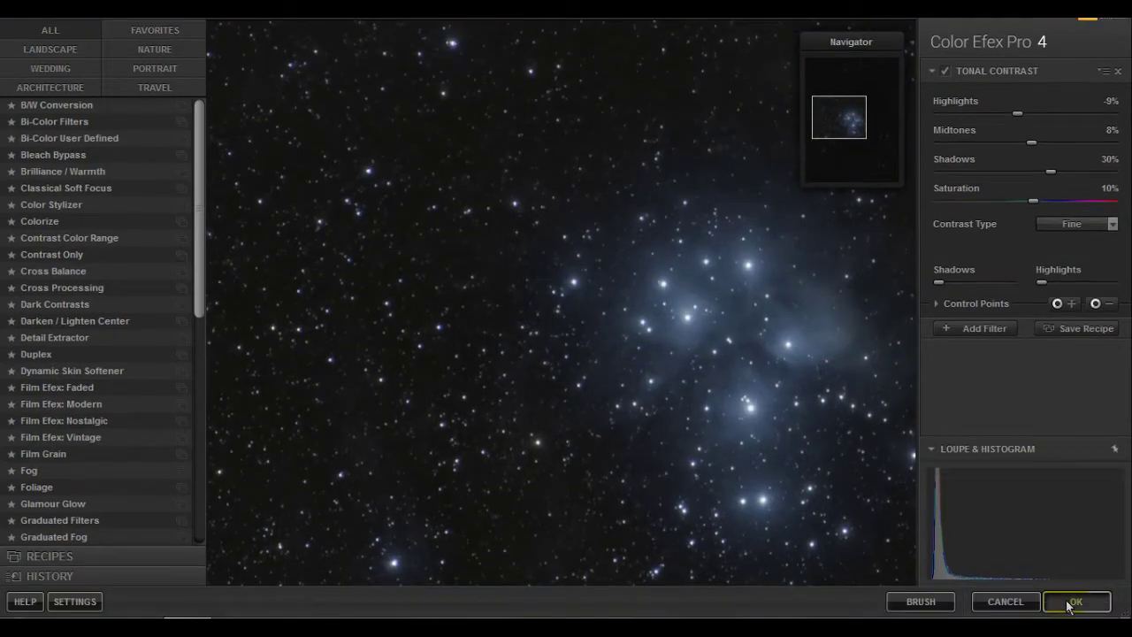
click(1077, 602)
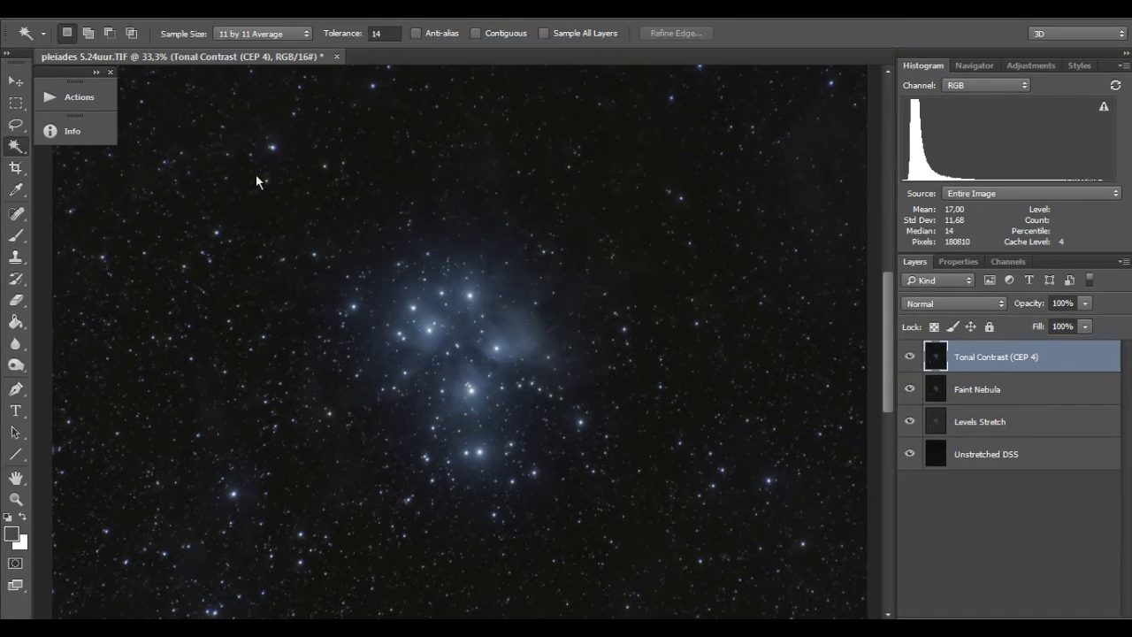
Inspect the stars up close, then run the Star Shrink with Faint Star Removal action
key(z)
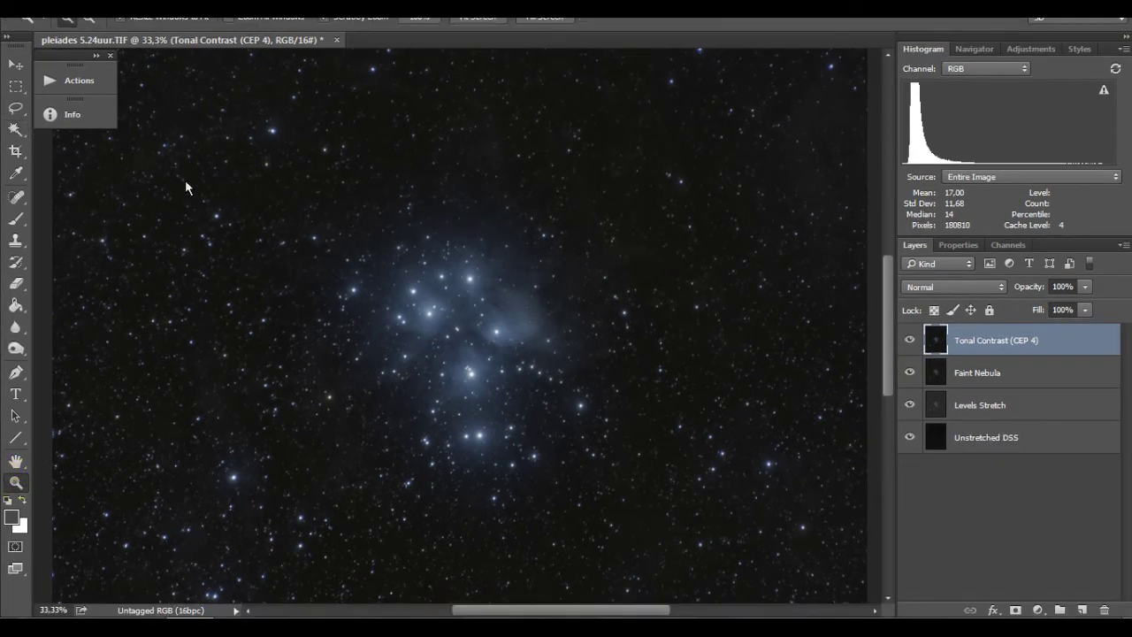
mouse_move(185, 179)
mouse_down()
mouse_move(347, 305)
mouse_move(266, 396)
mouse_move(236, 359)
mouse_up()
drag(424, 454, 306, 245)
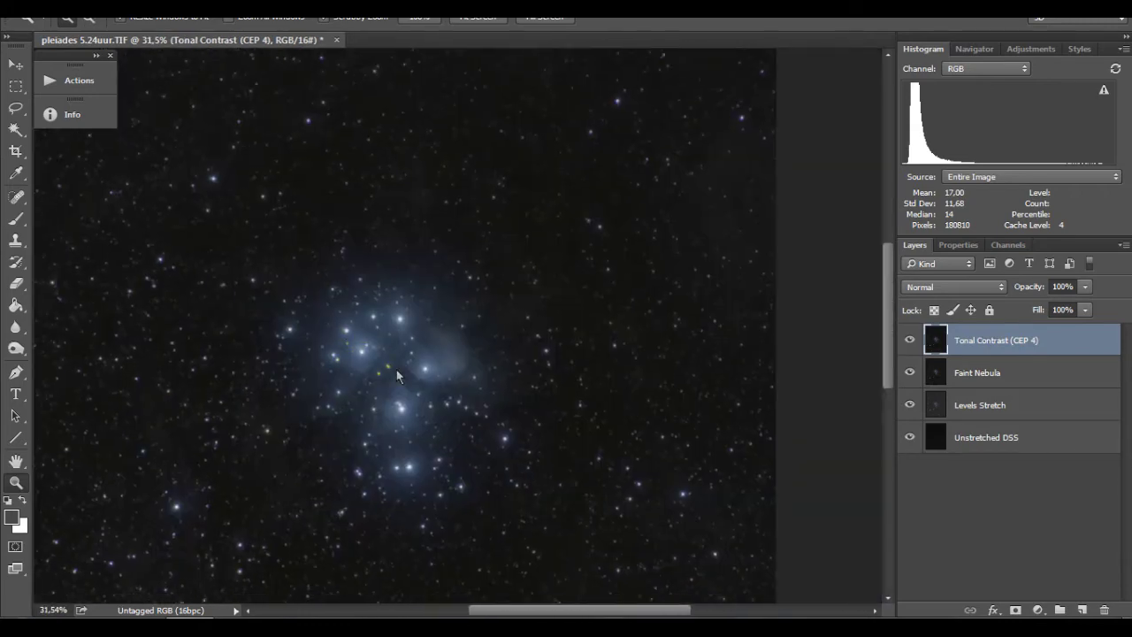
click(75, 118)
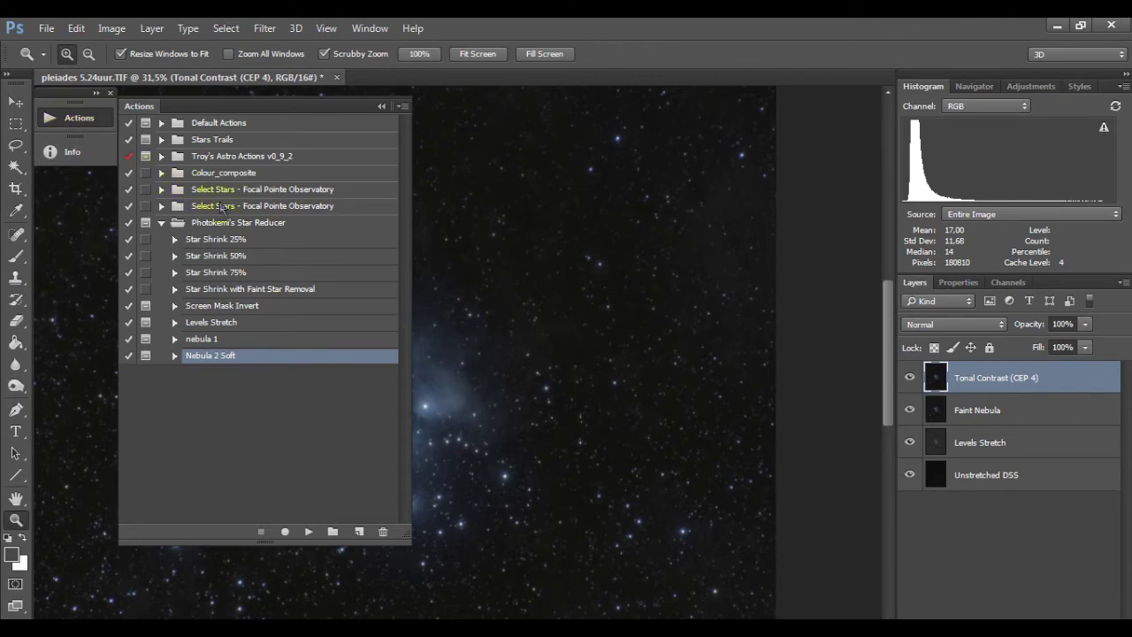
click(258, 289)
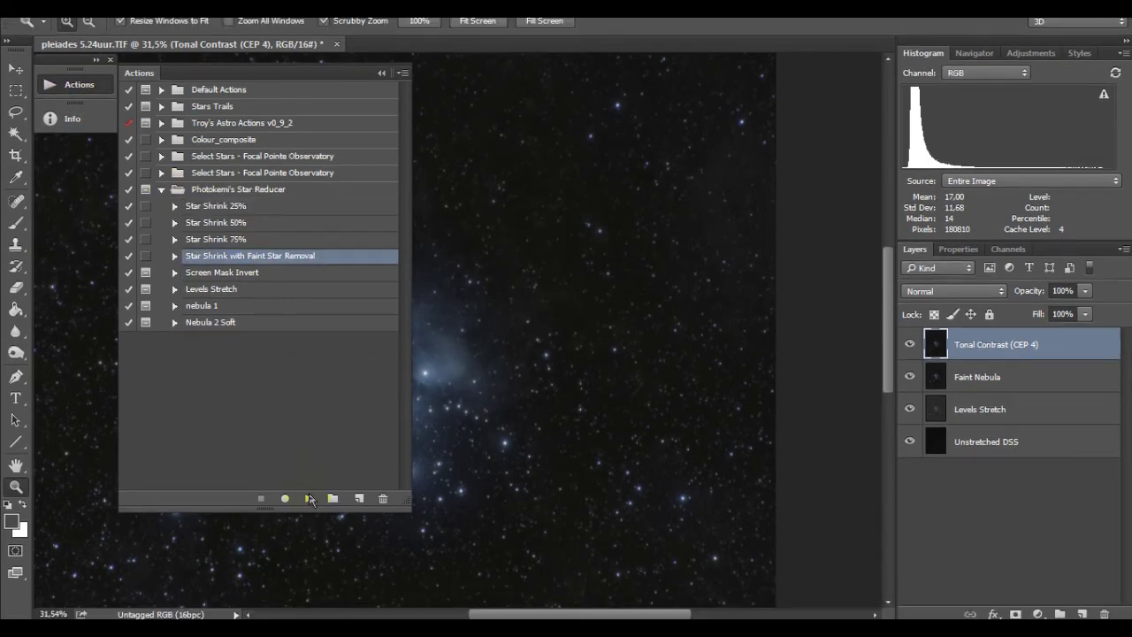
click(309, 498)
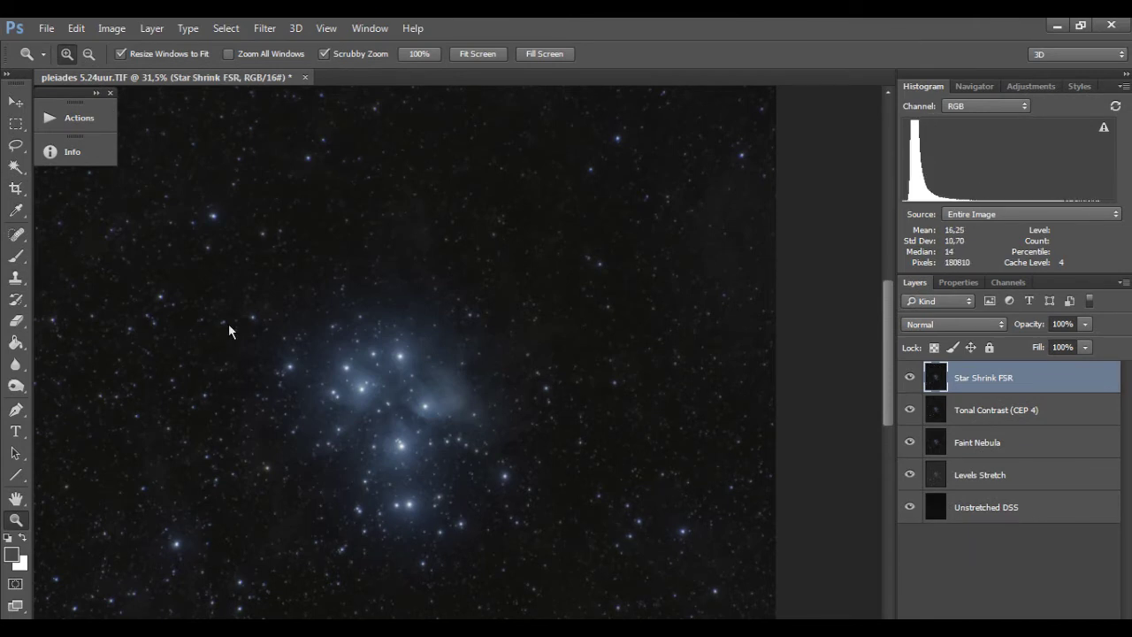
Compare the image with Star Shrink FSR hidden, then delete that layer
drag(286, 300, 338, 334)
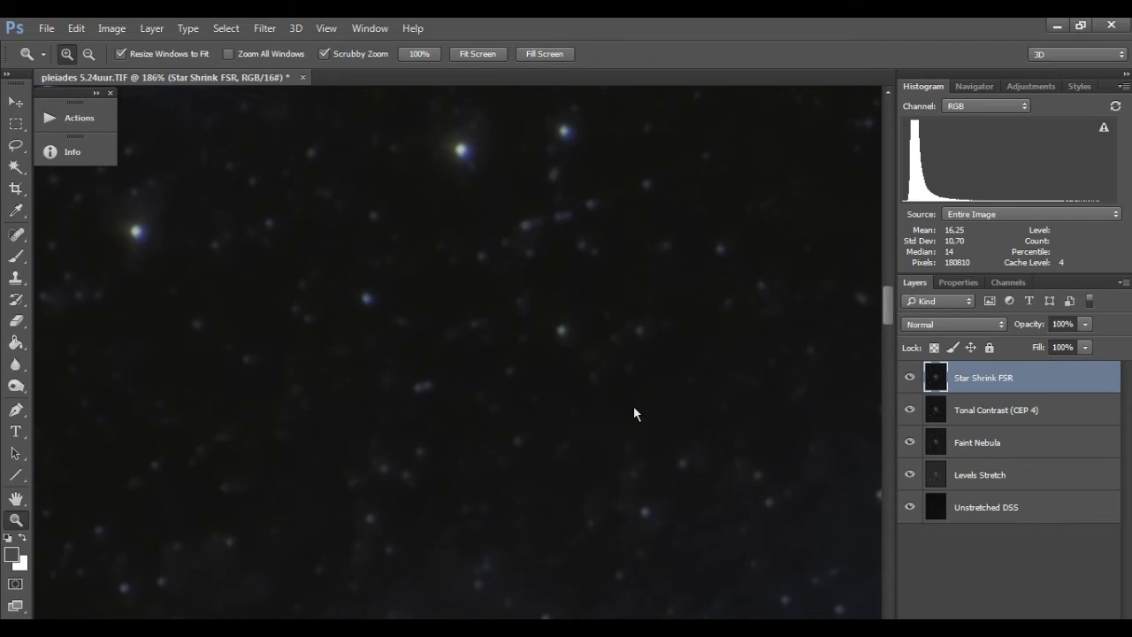
drag(633, 412, 530, 329)
click(908, 377)
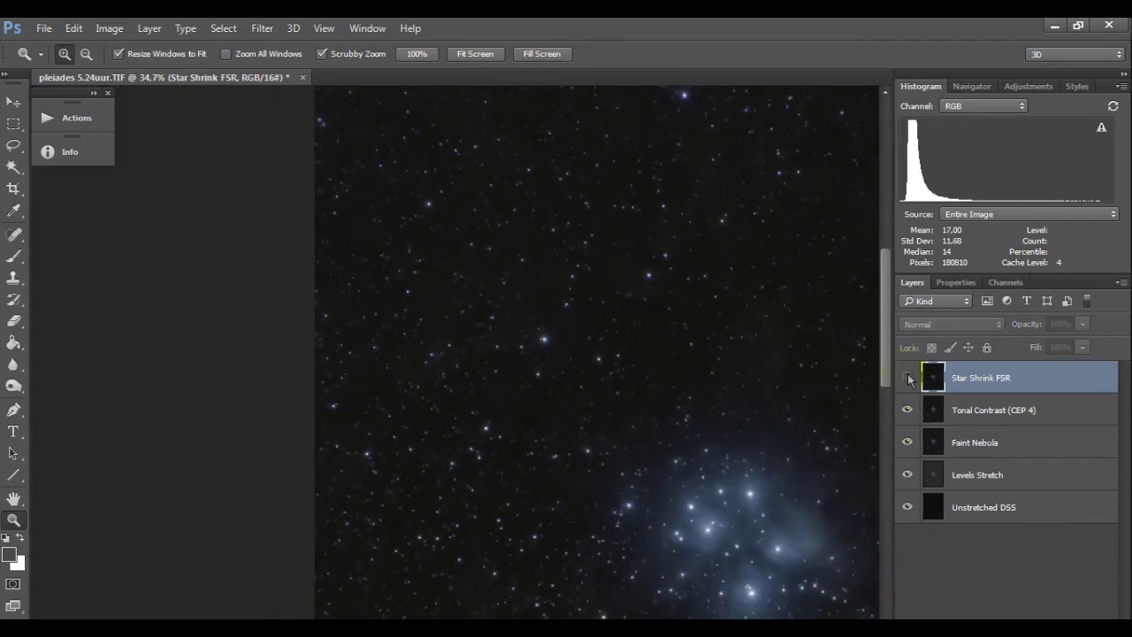
click(908, 378)
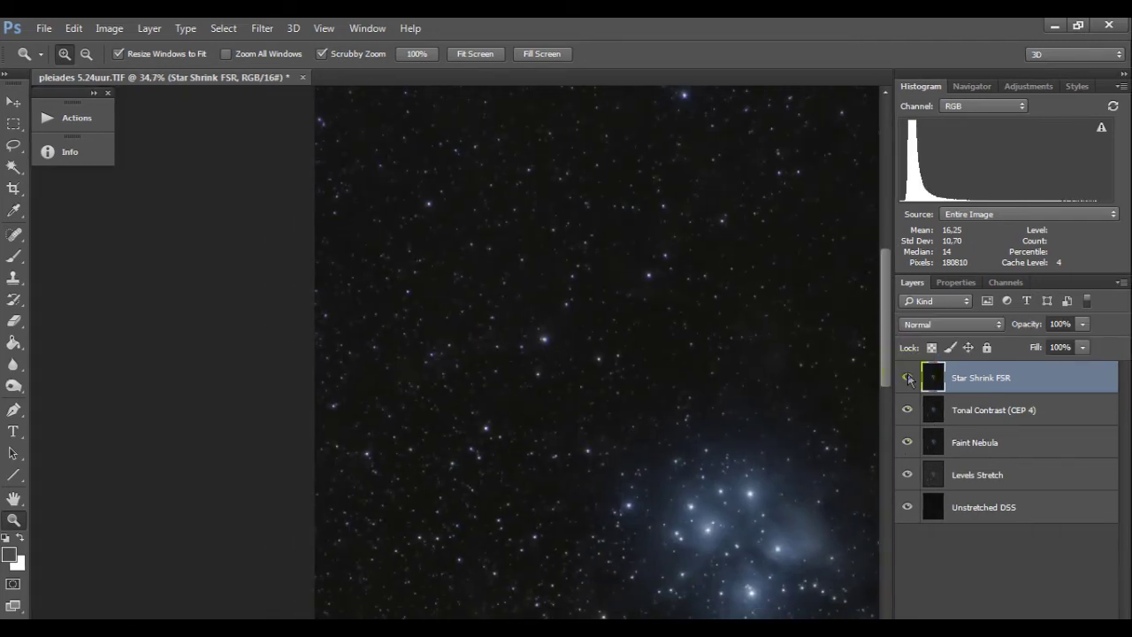
drag(804, 455, 610, 331)
drag(933, 378, 1104, 610)
Run the Star Shrink 25% action and toggle its layer to compare the stars
drag(327, 220, 355, 238)
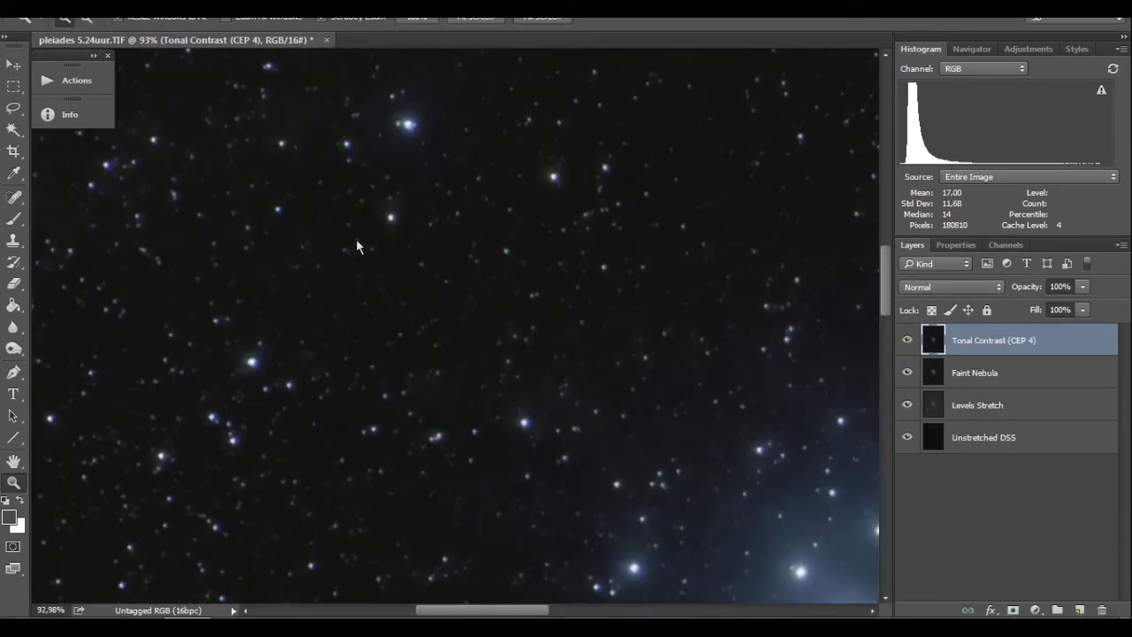
click(79, 122)
click(216, 237)
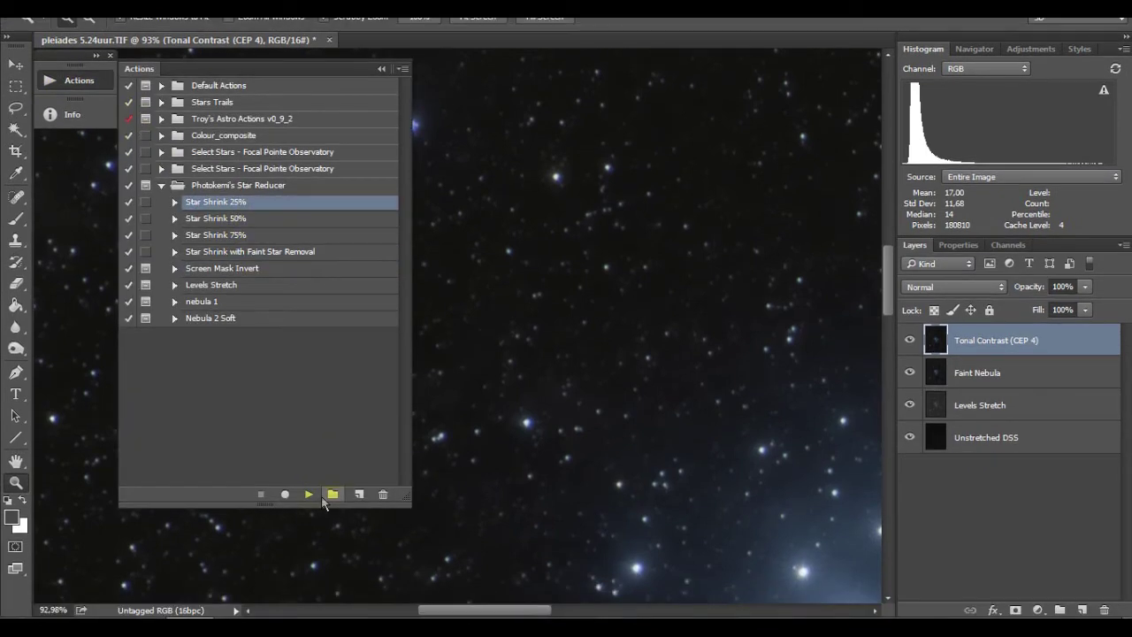
click(308, 493)
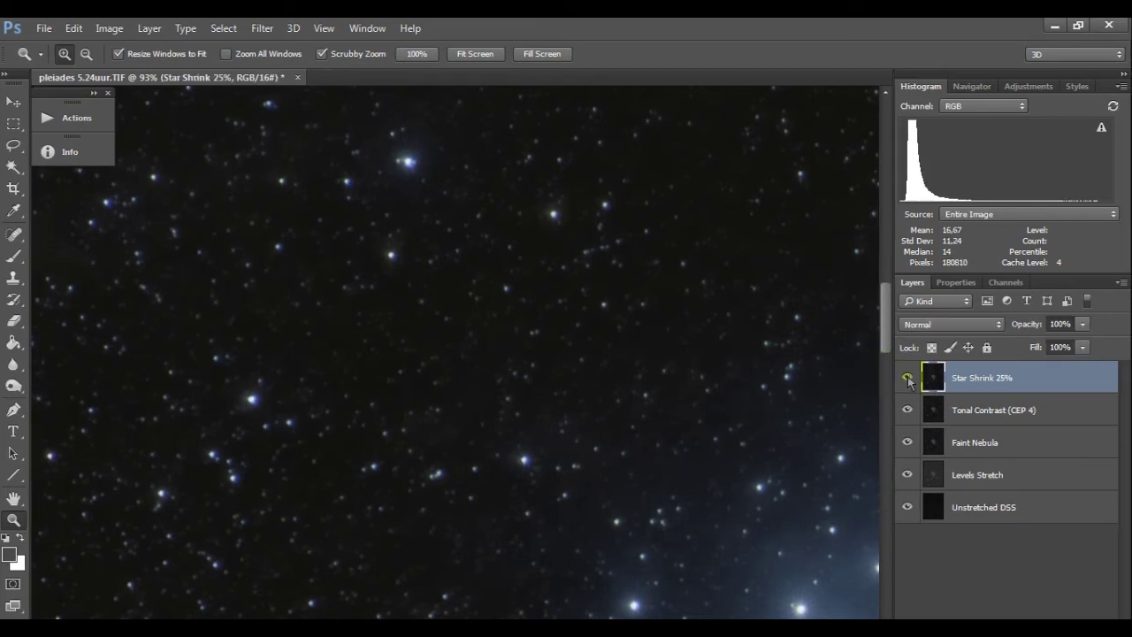
click(908, 378)
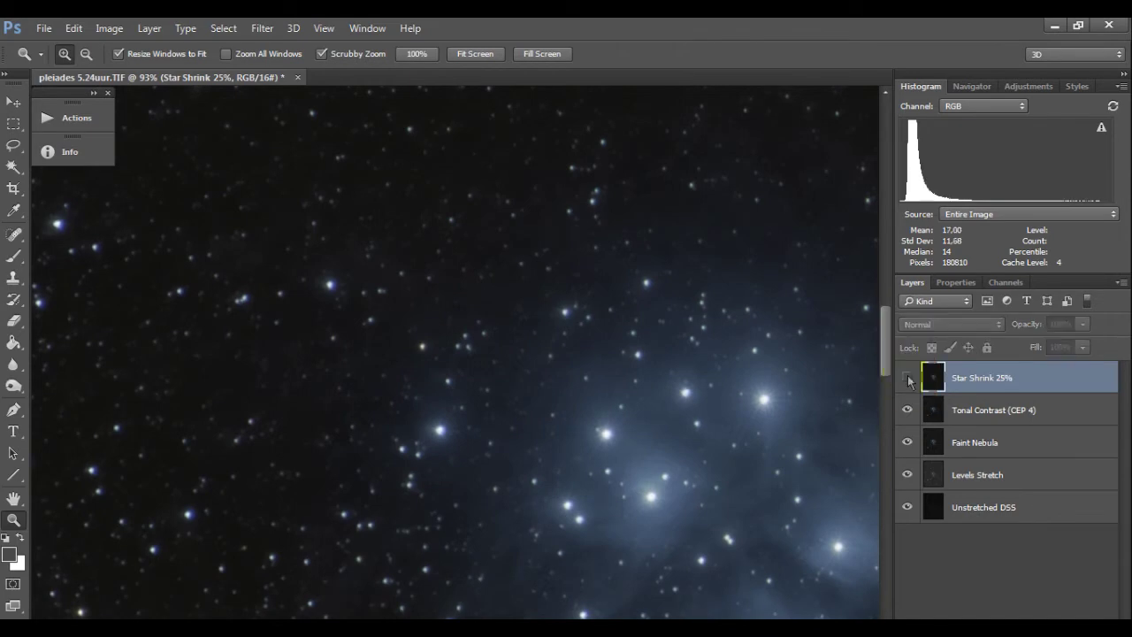
click(908, 377)
drag(714, 381, 505, 342)
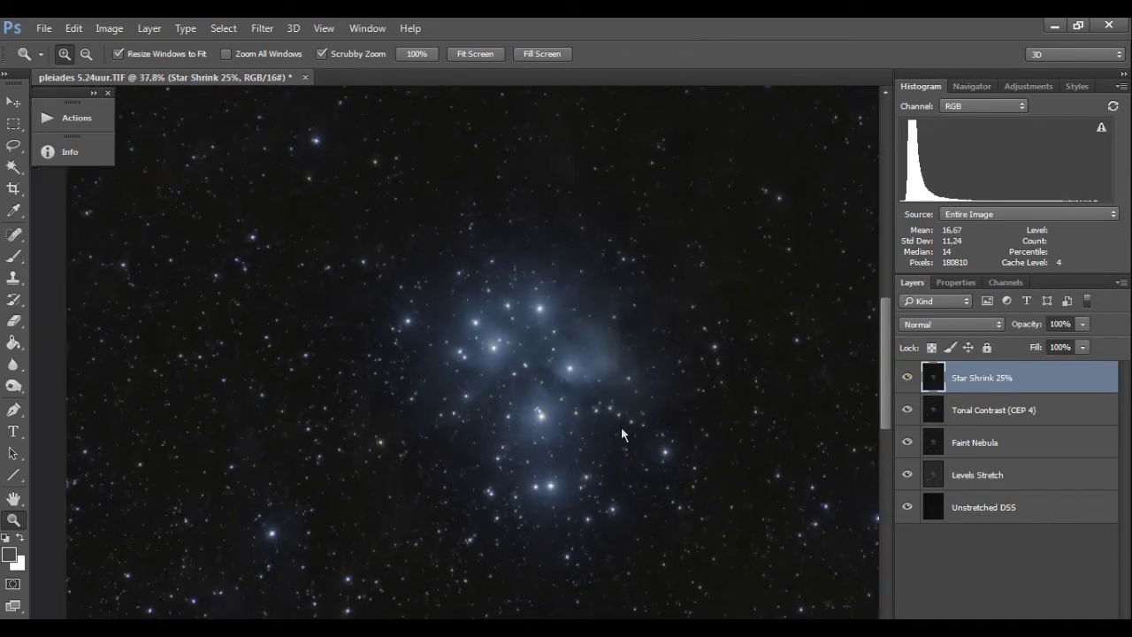
click(70, 115)
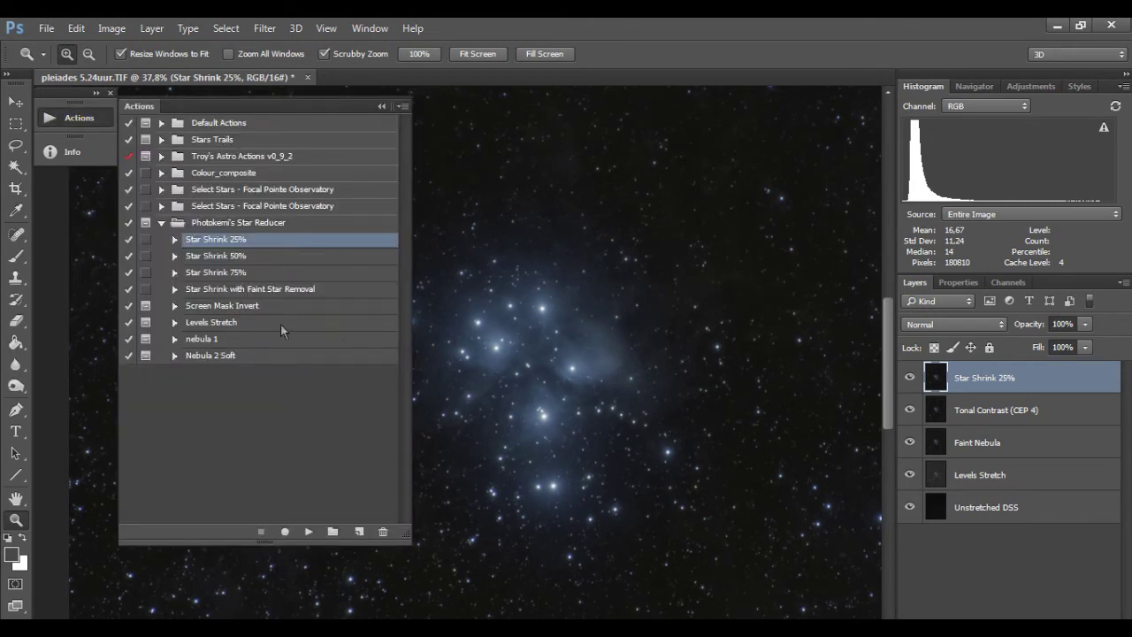
Run the nebula 1 action with the first Levels black input at 6, accepting the second Levels
click(246, 339)
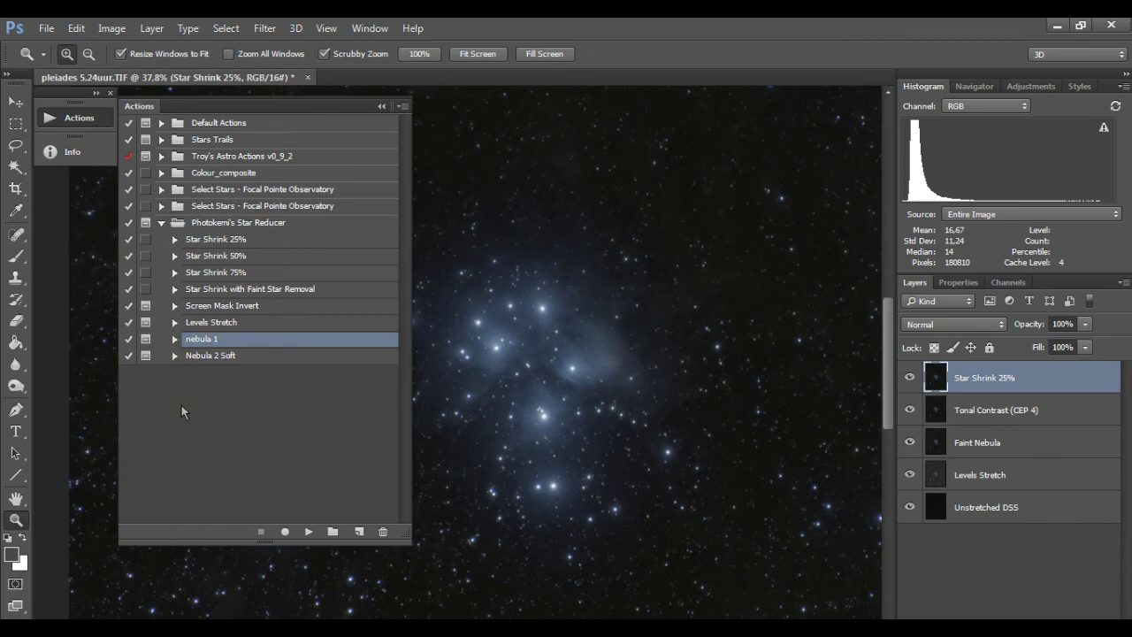
click(308, 495)
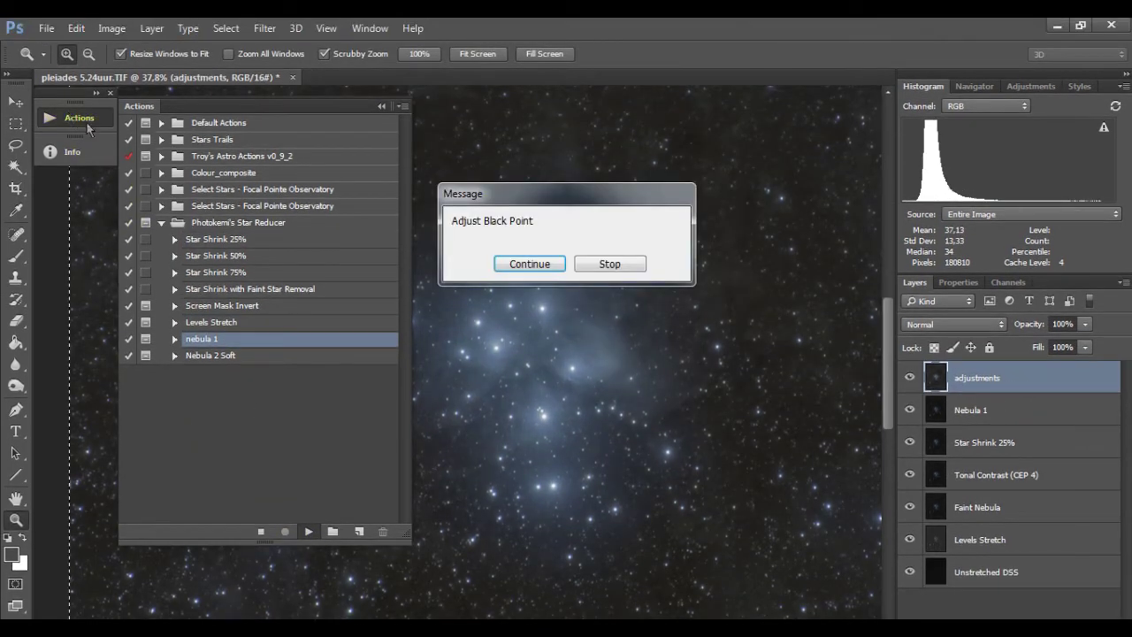
click(529, 267)
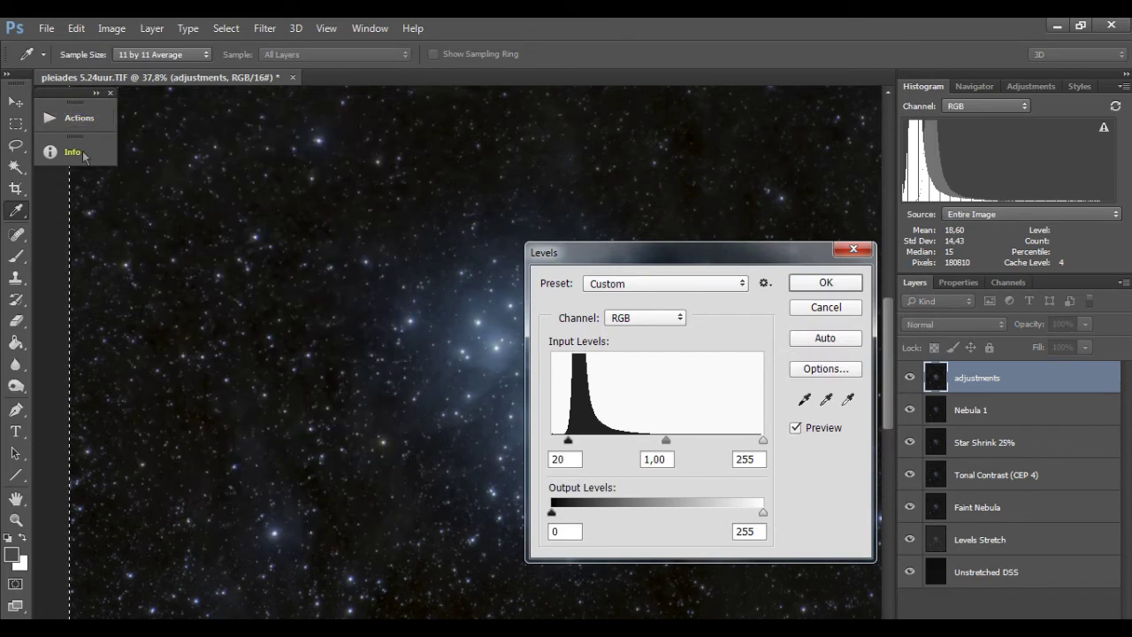
drag(567, 439, 560, 441)
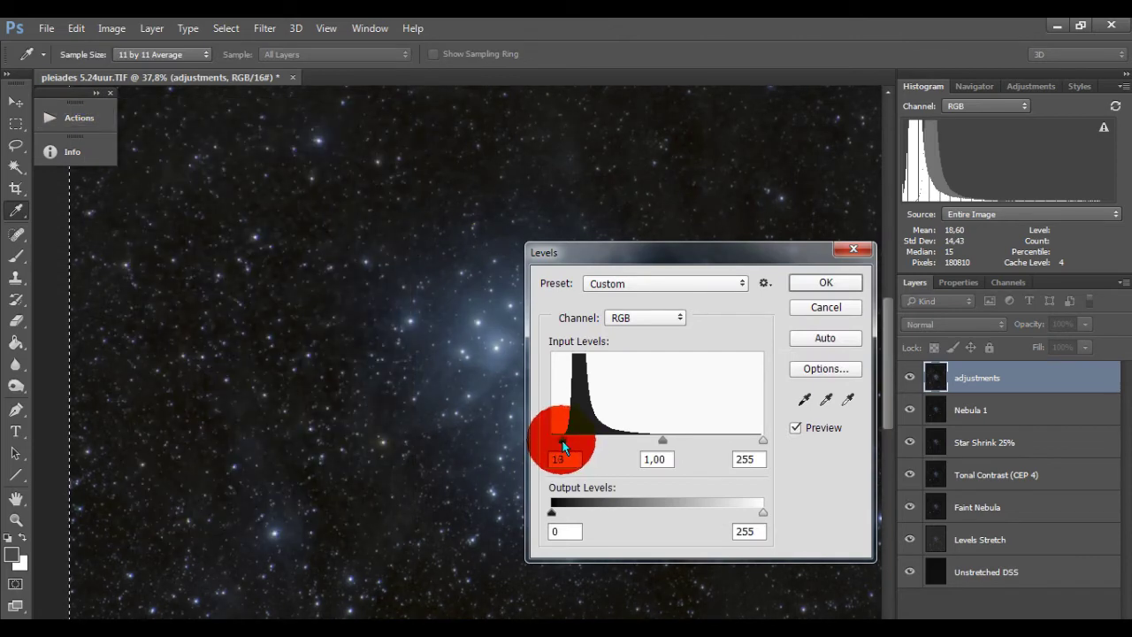
drag(558, 440, 556, 441)
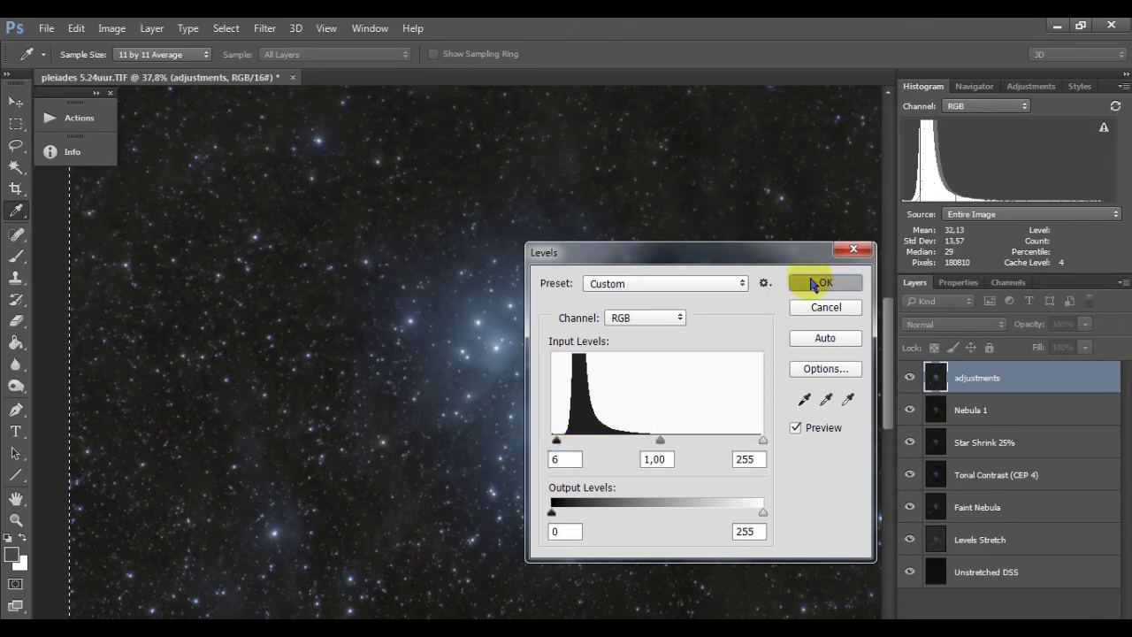
click(812, 283)
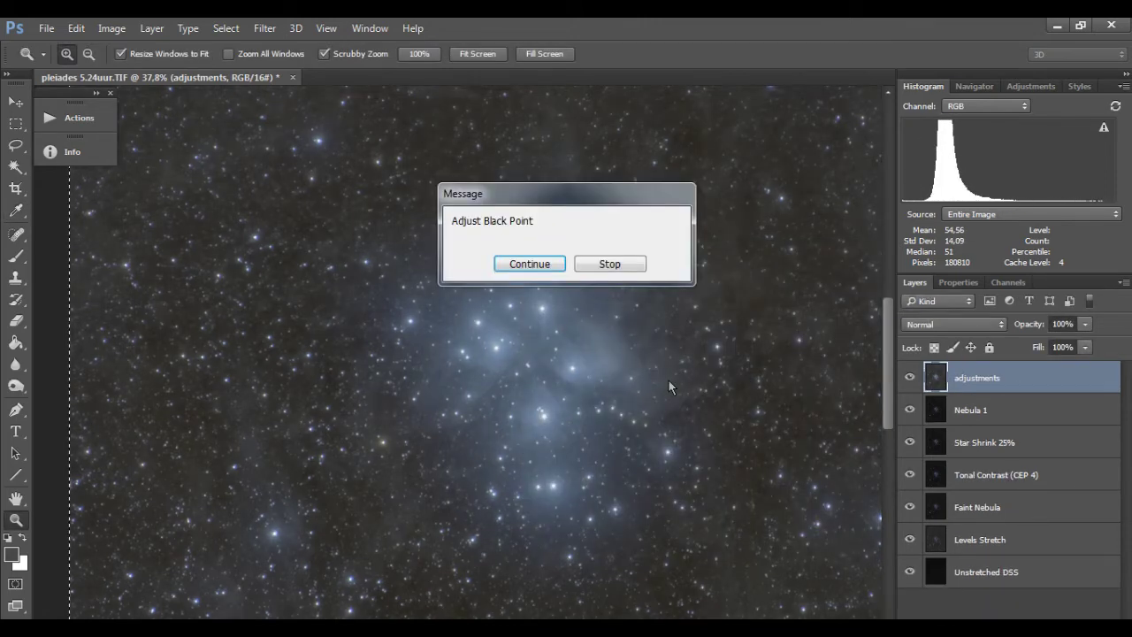
click(527, 263)
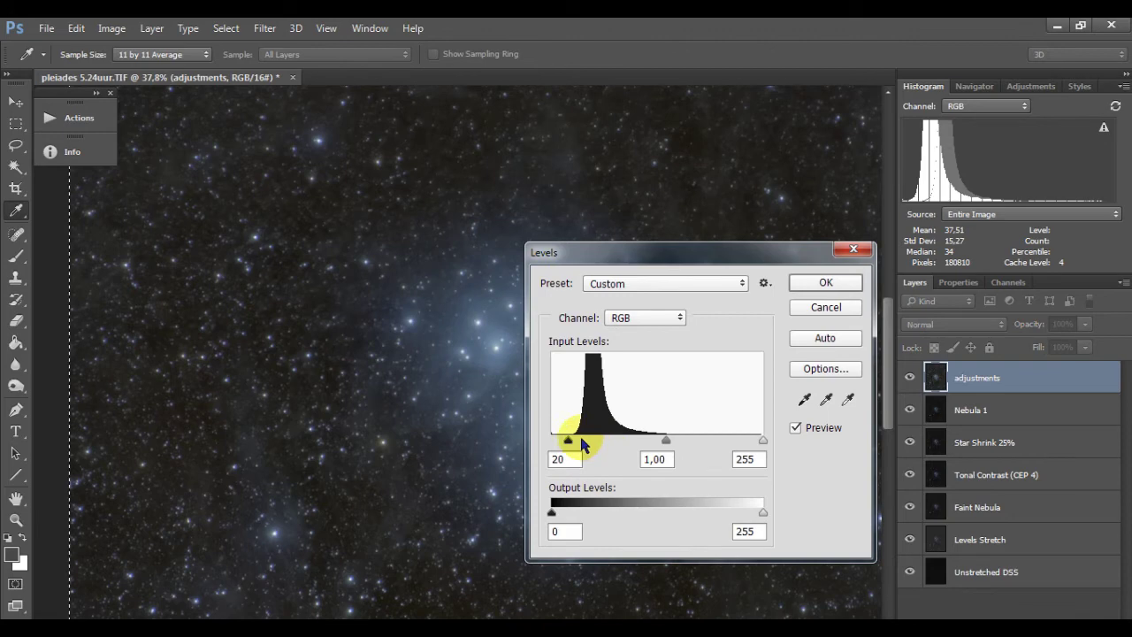
click(822, 283)
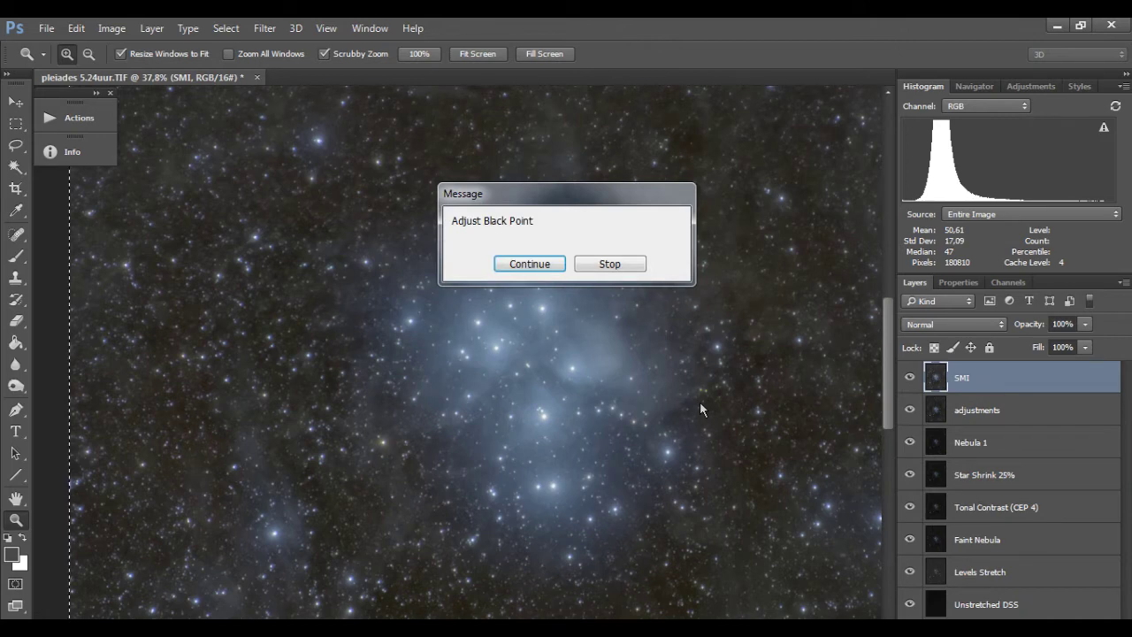
Apply the next Levels black point at about 10 so a new Star Shrink 25% layer appears
click(534, 264)
drag(569, 434, 556, 440)
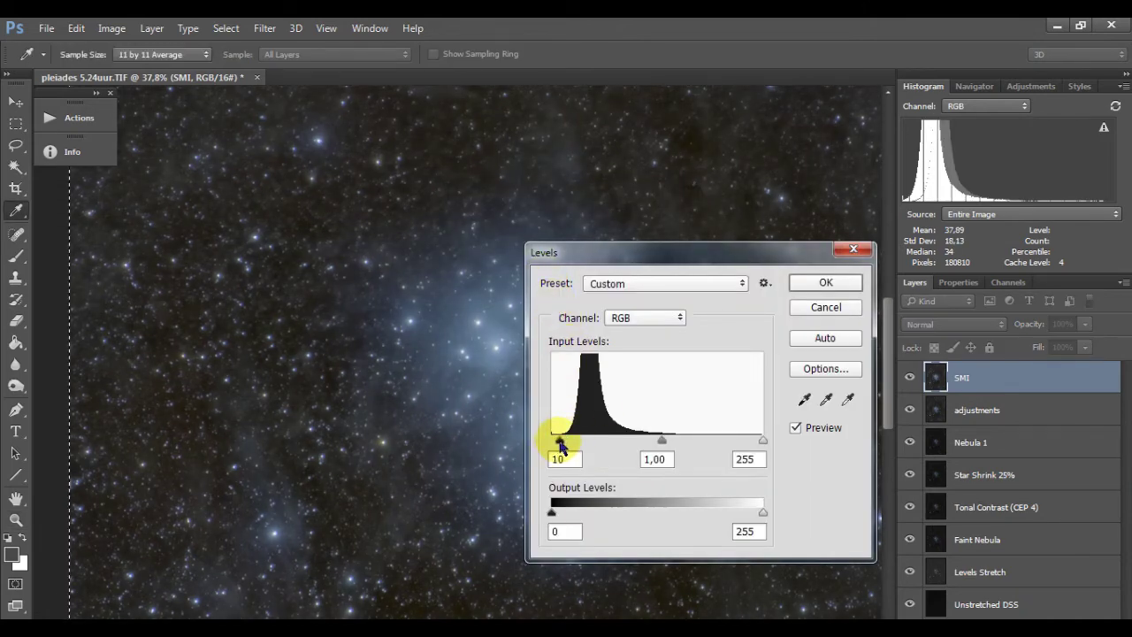
click(806, 283)
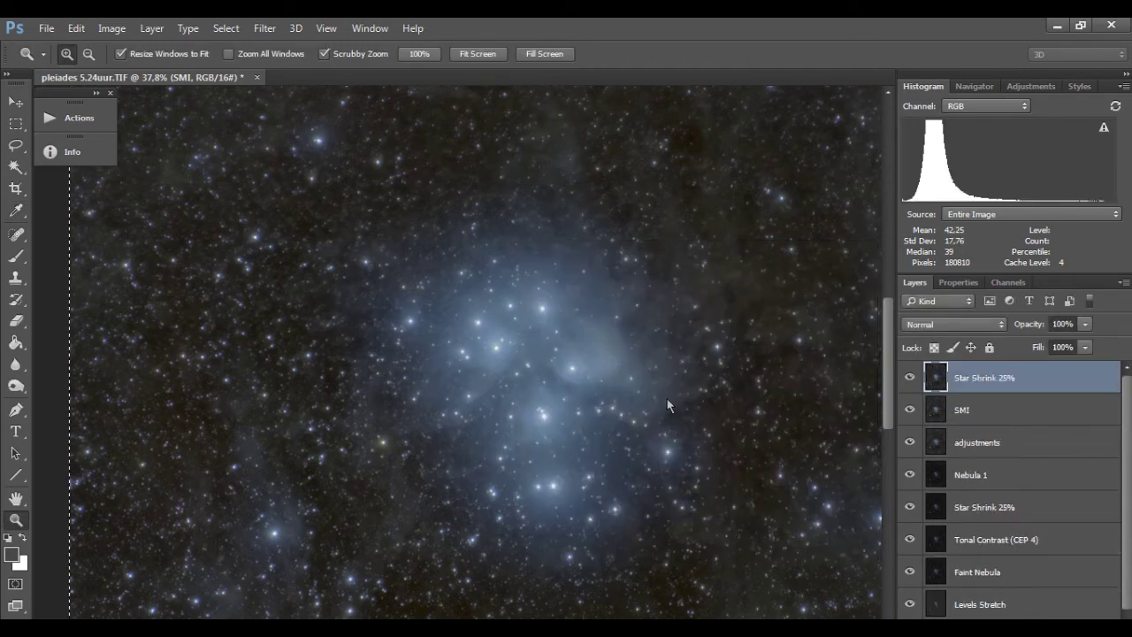
Give the adjustments layer Camera Raw Clarity +32, Whites -3 and Contrast +4
click(530, 263)
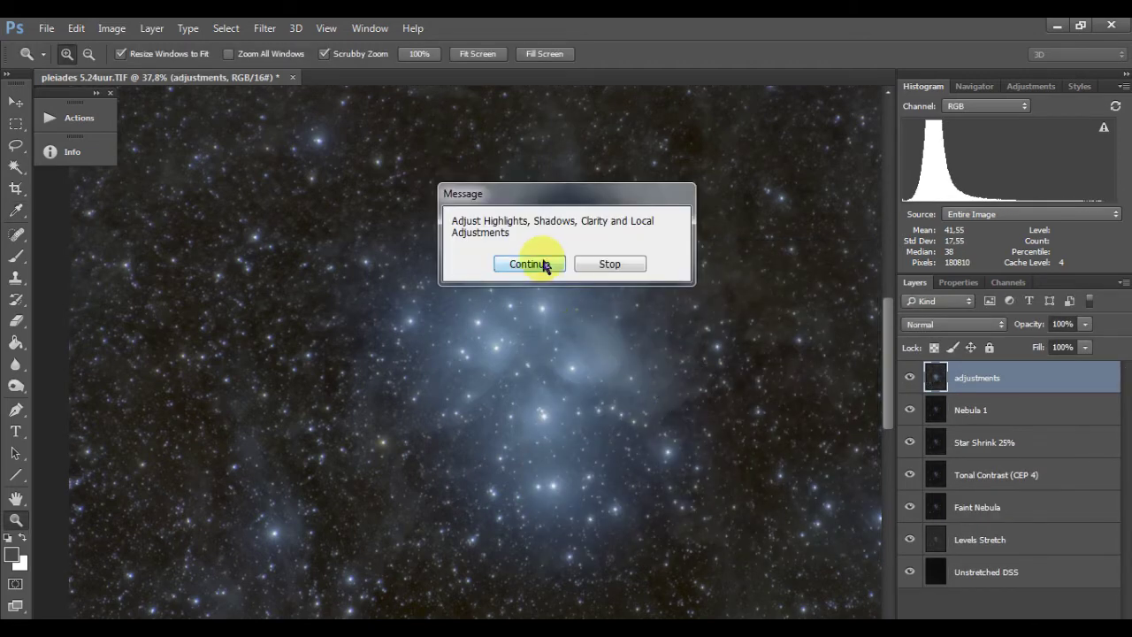
click(718, 446)
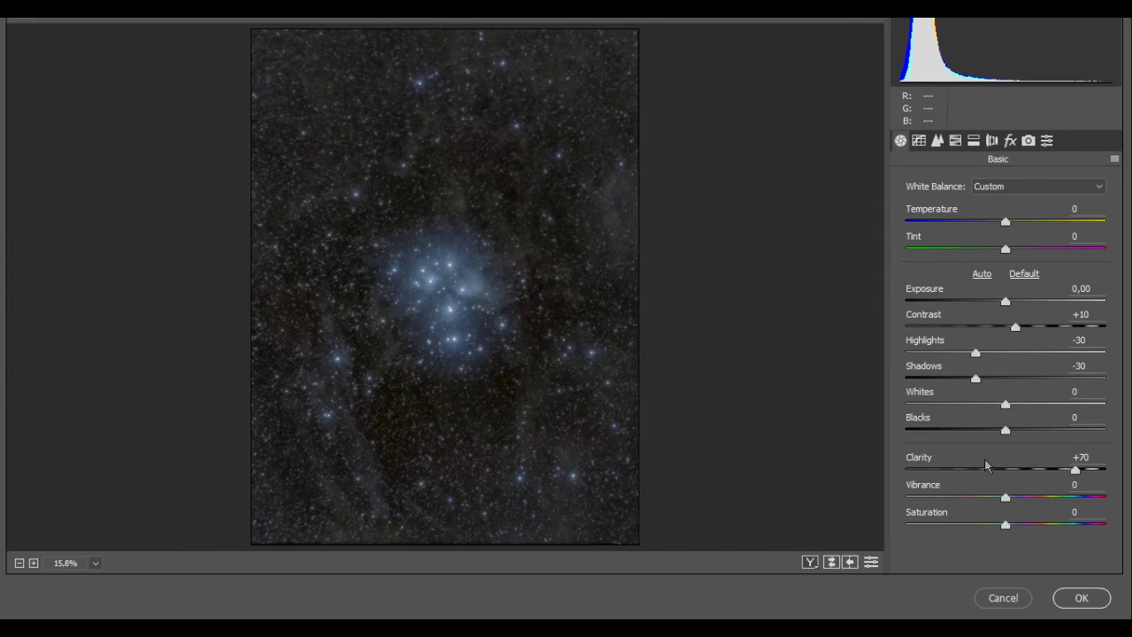
drag(1077, 470, 1037, 476)
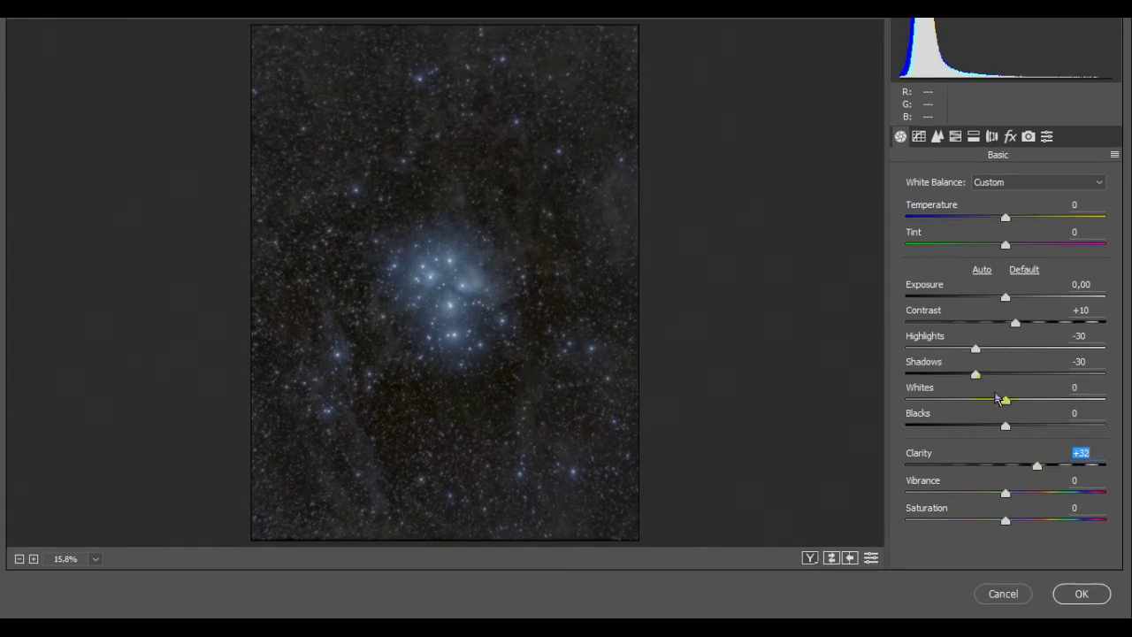
drag(1000, 400, 1008, 412)
drag(1014, 323, 1009, 323)
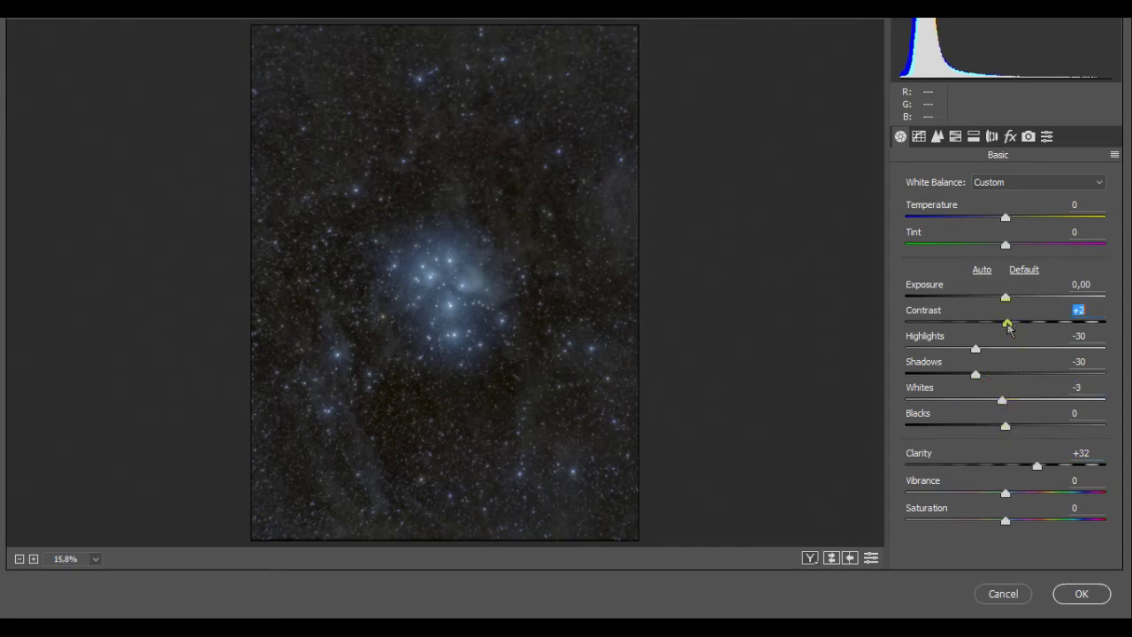
Draw a radial filter ellipse around the zoomed-in star cluster
drag(427, 285, 586, 424)
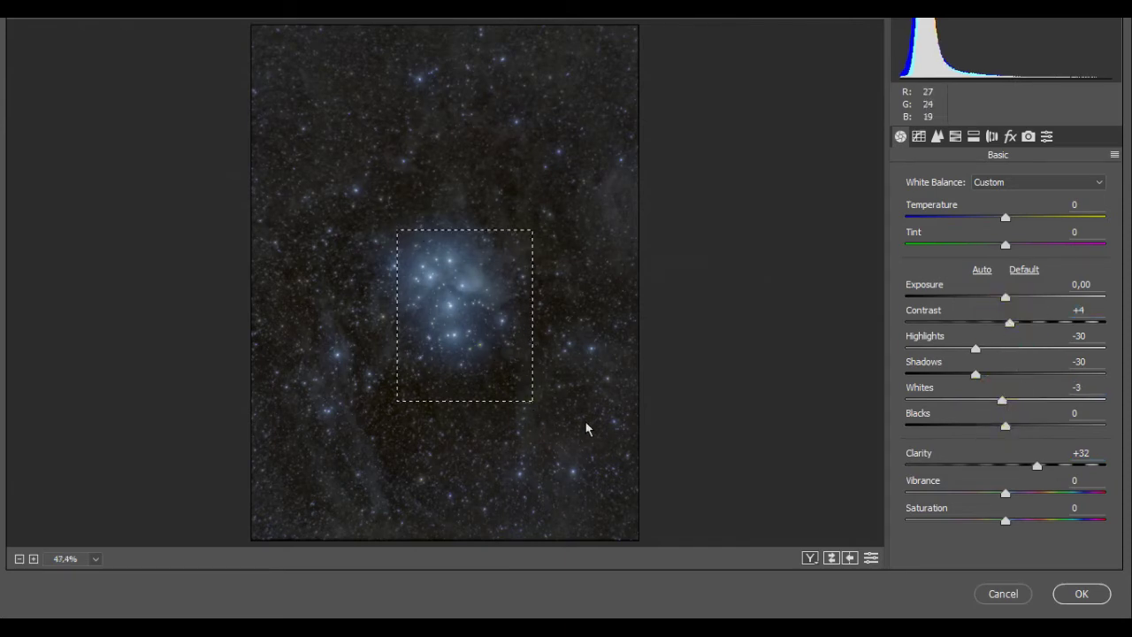
click(285, 40)
drag(285, 103, 477, 333)
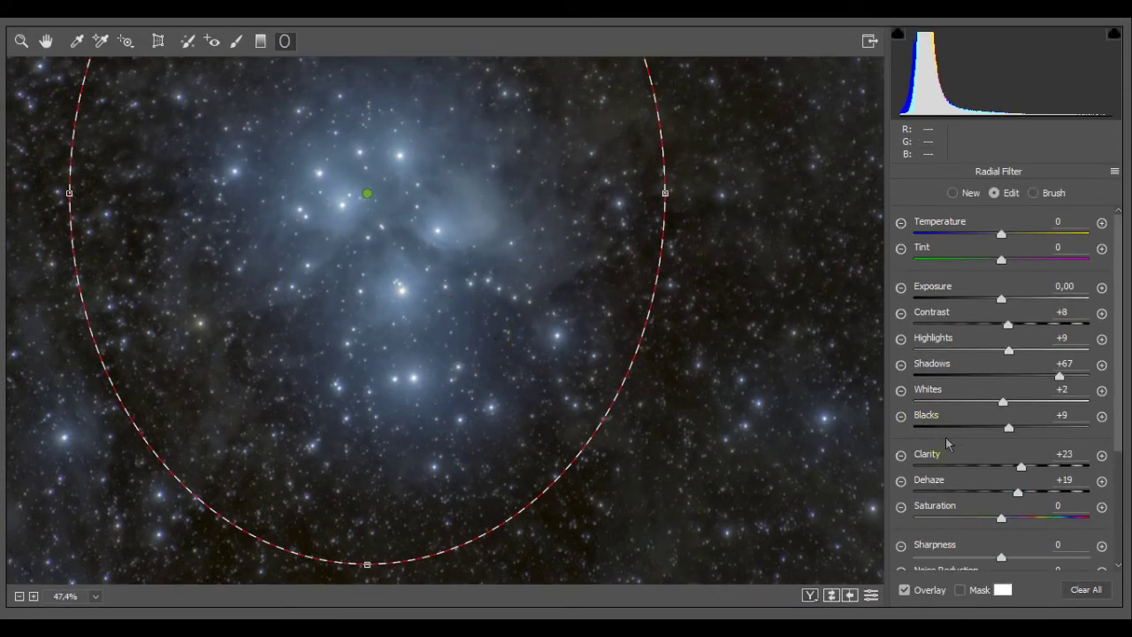
Set the radial filter to Shadows +2 and Clarity +64
click(1004, 377)
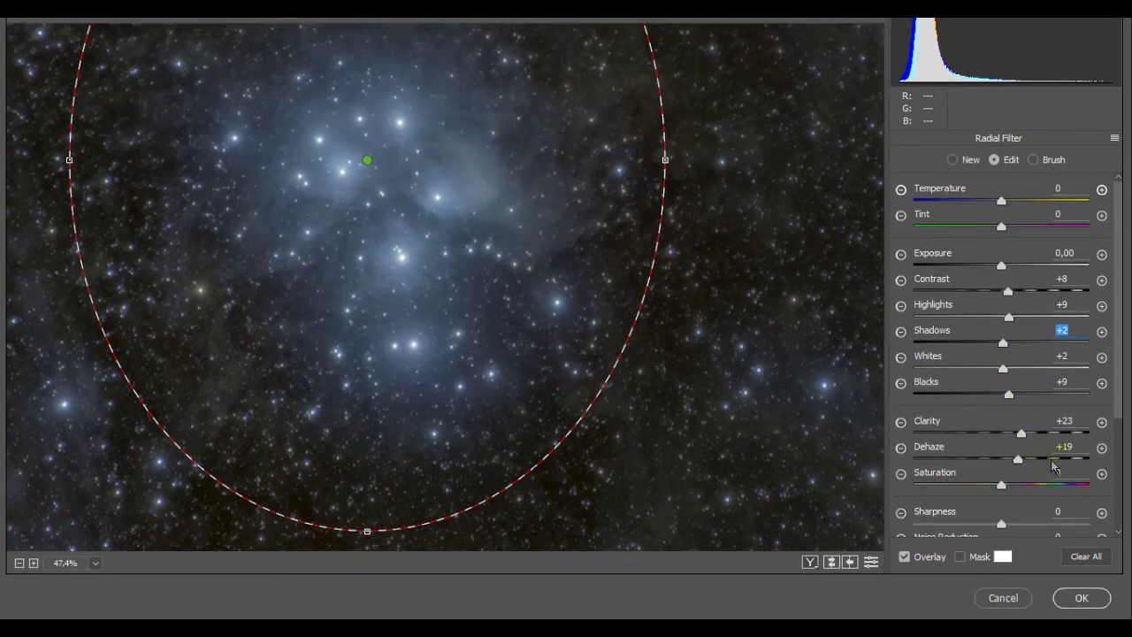
click(1063, 447)
click(1062, 432)
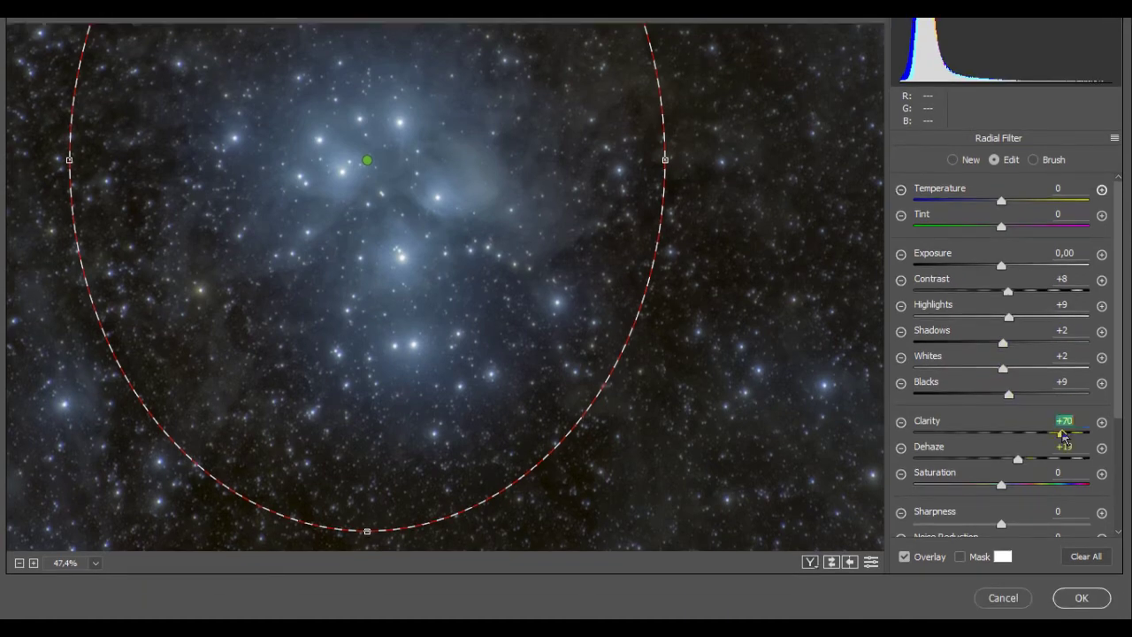
drag(1059, 434, 1057, 433)
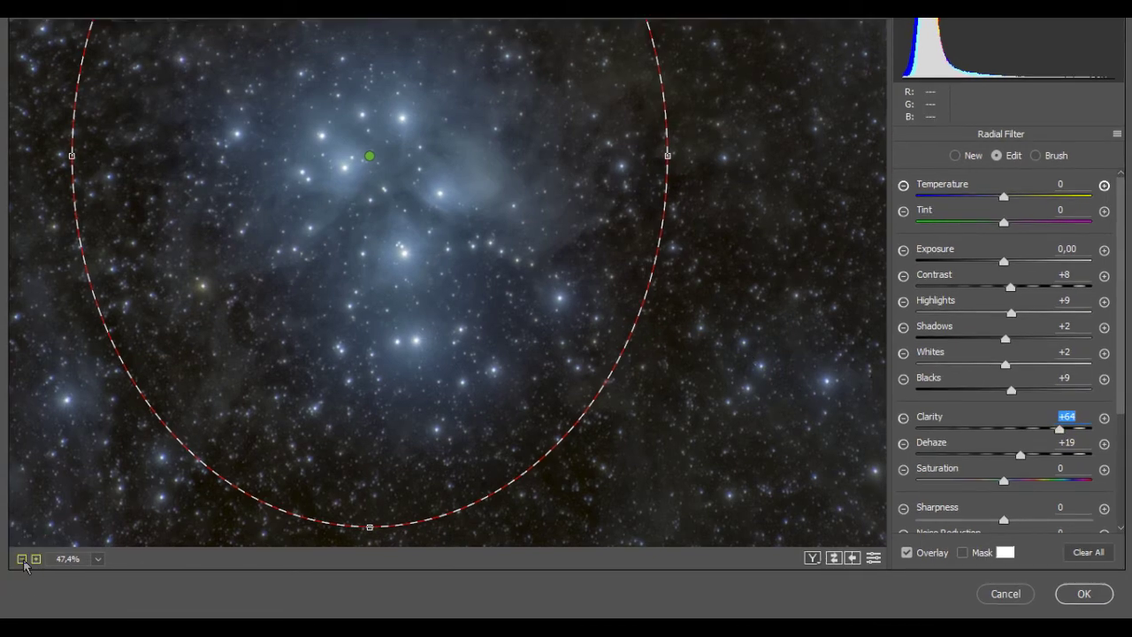
Zoom back out to the whole image and apply the Camera Raw filter
click(23, 560)
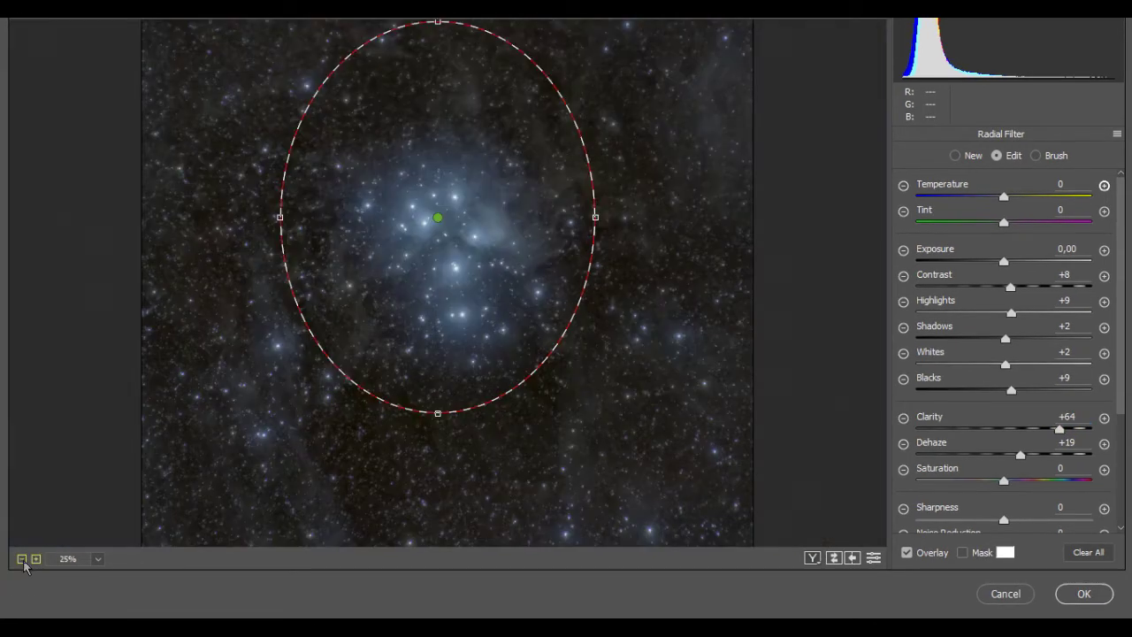
click(23, 559)
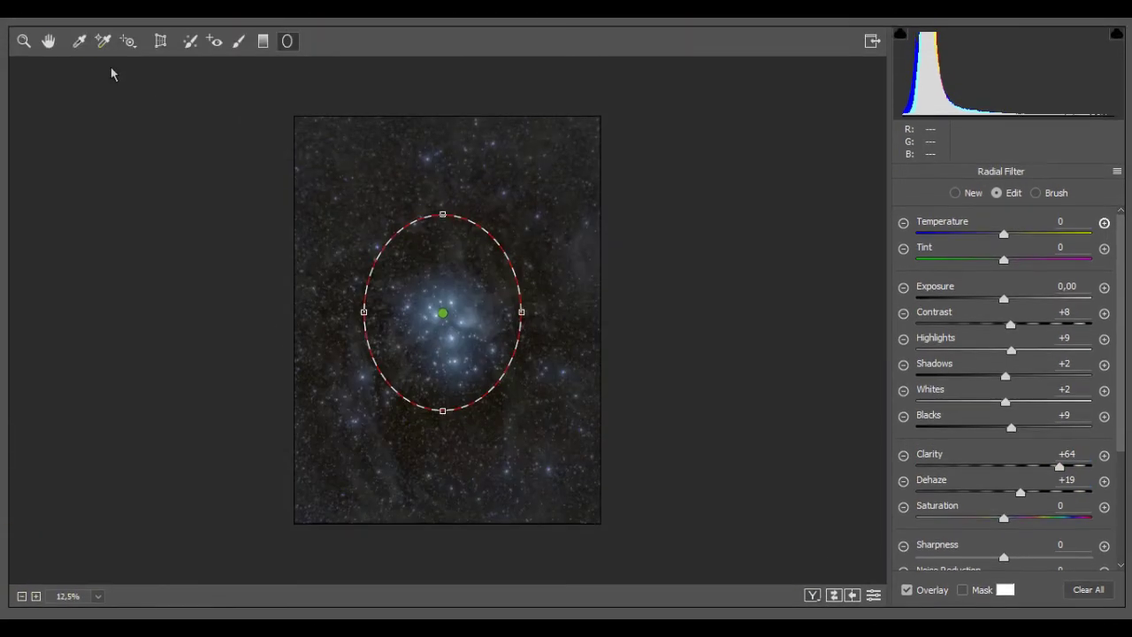
click(48, 41)
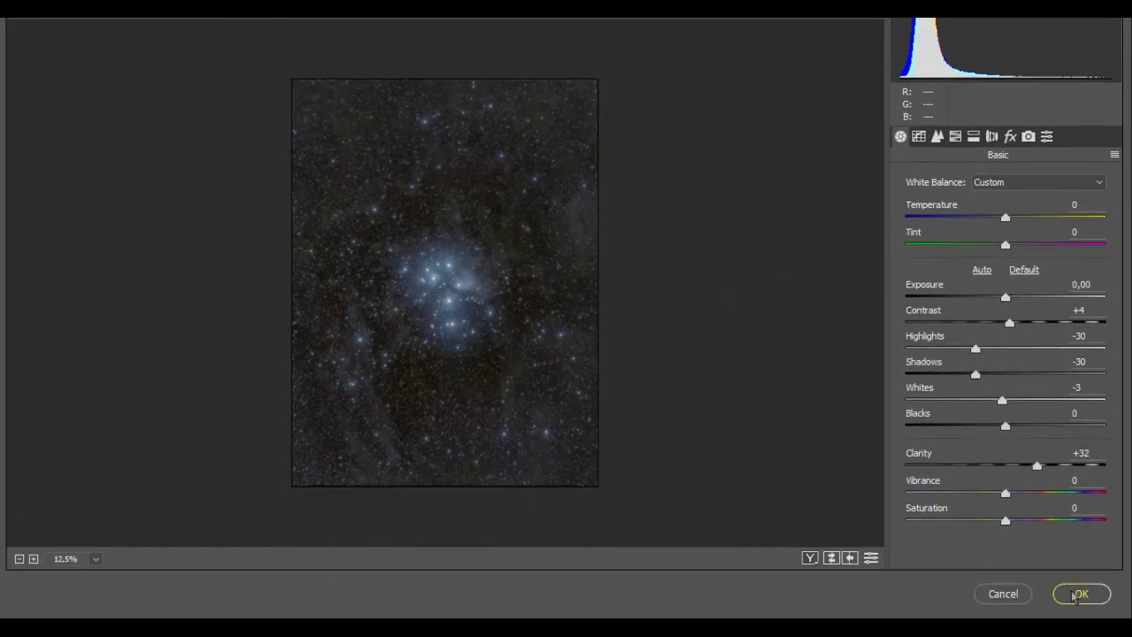
click(1080, 597)
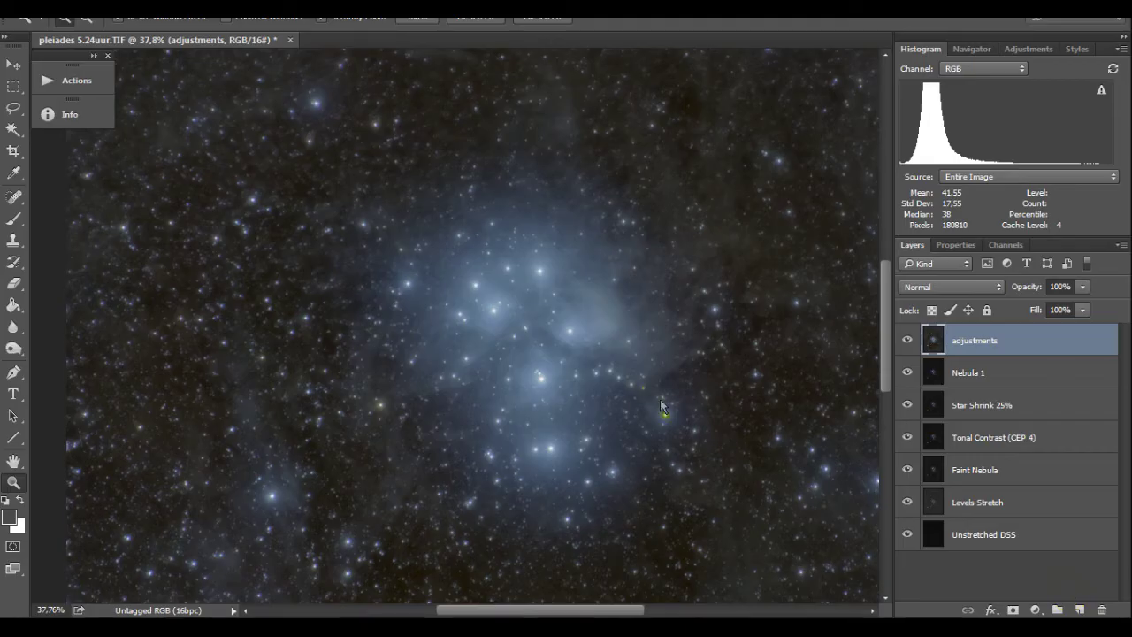
Delete the adjustments layer, set Nebula 1 to 50% opacity, and compare without Star Shrink 25%
key(Delete)
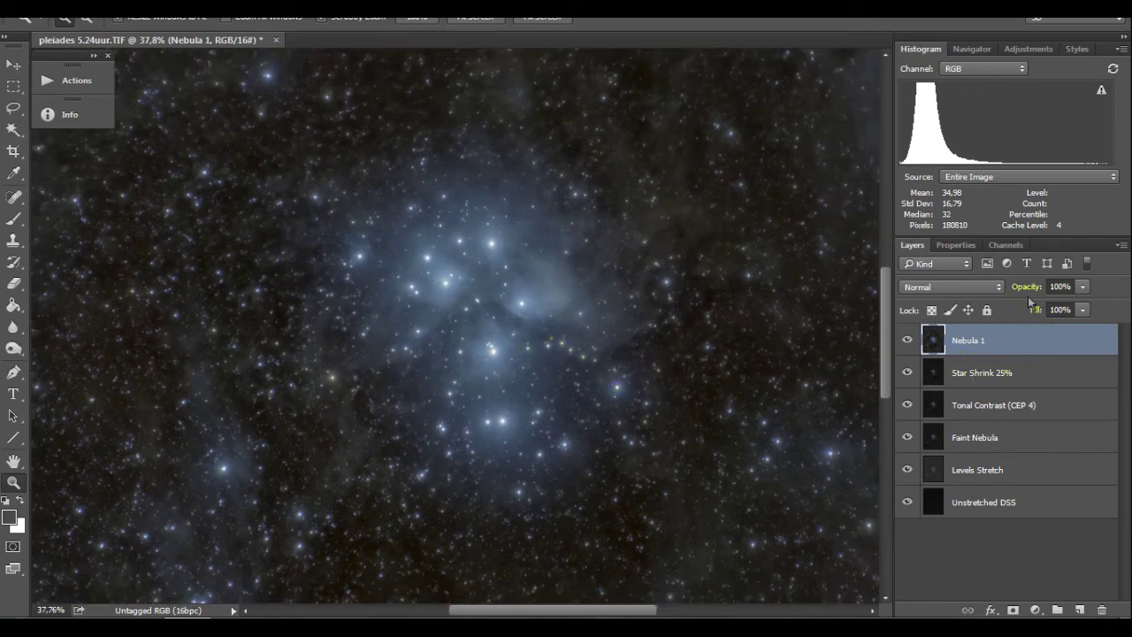
drag(1027, 290, 1005, 297)
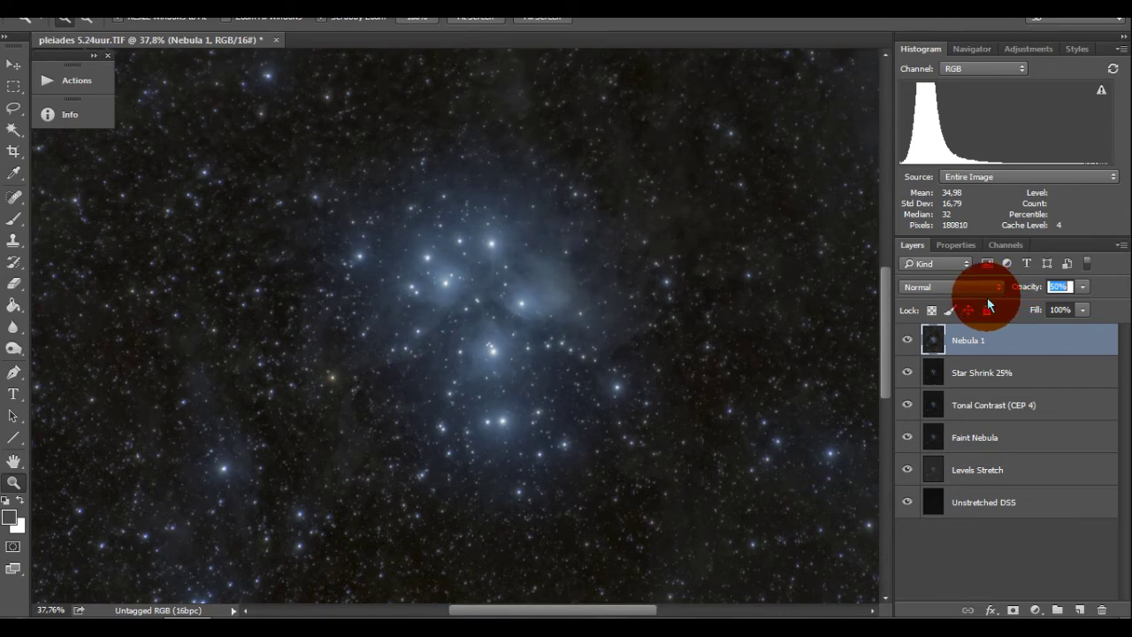
alt+click(520, 303)
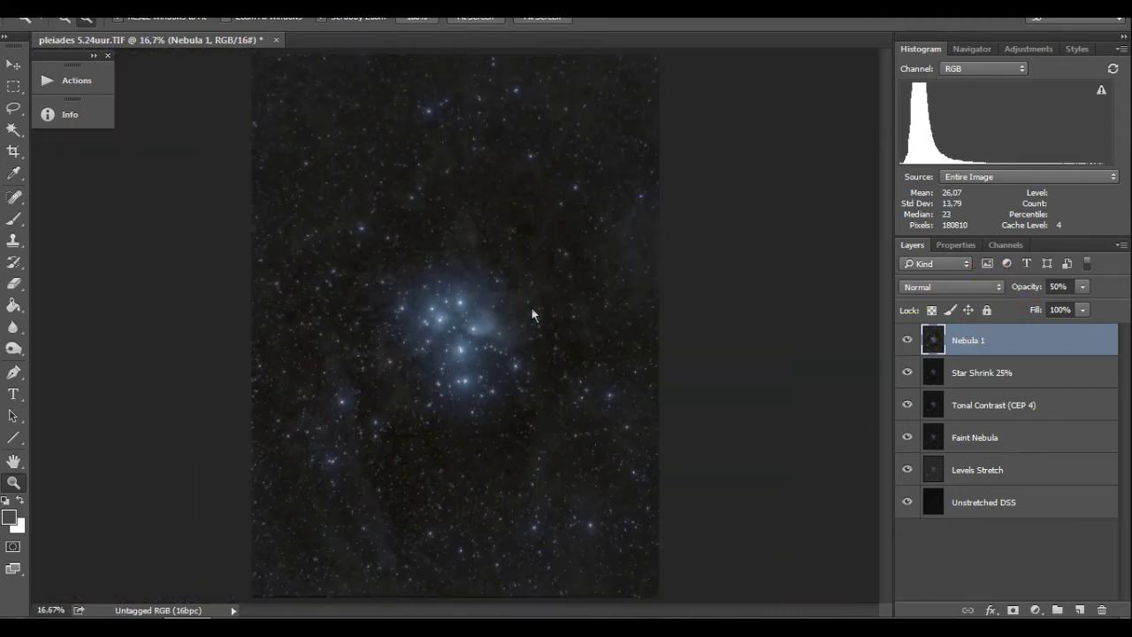
click(907, 372)
click(907, 372)
Compare the zoomed-in cluster with and without Star Shrink 25%, then move it above Nebula 1
click(442, 367)
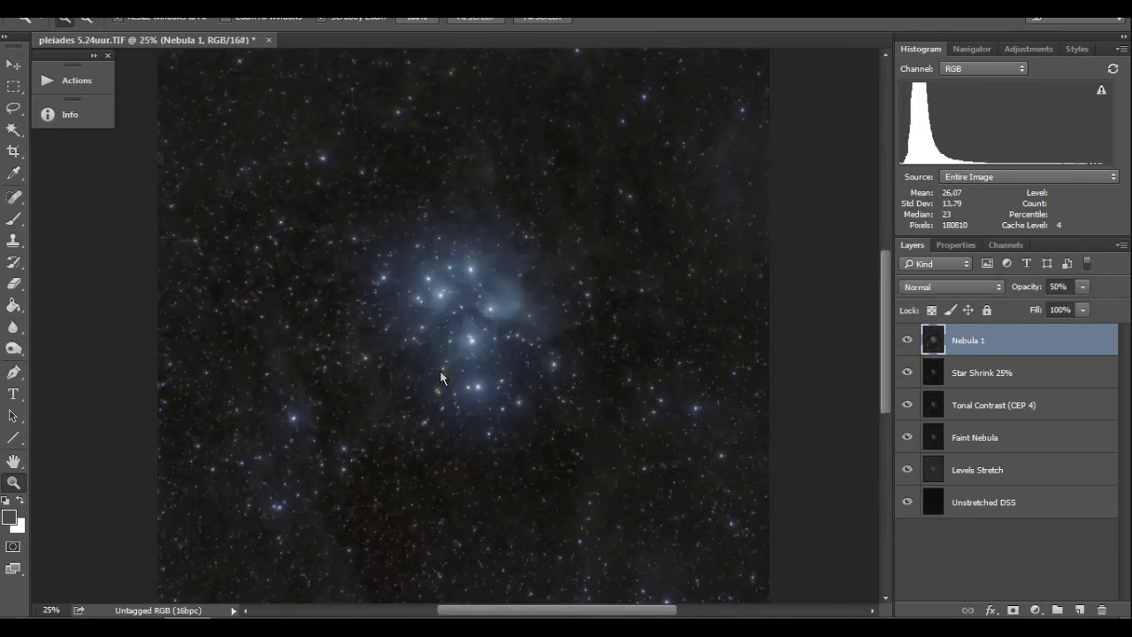
click(582, 393)
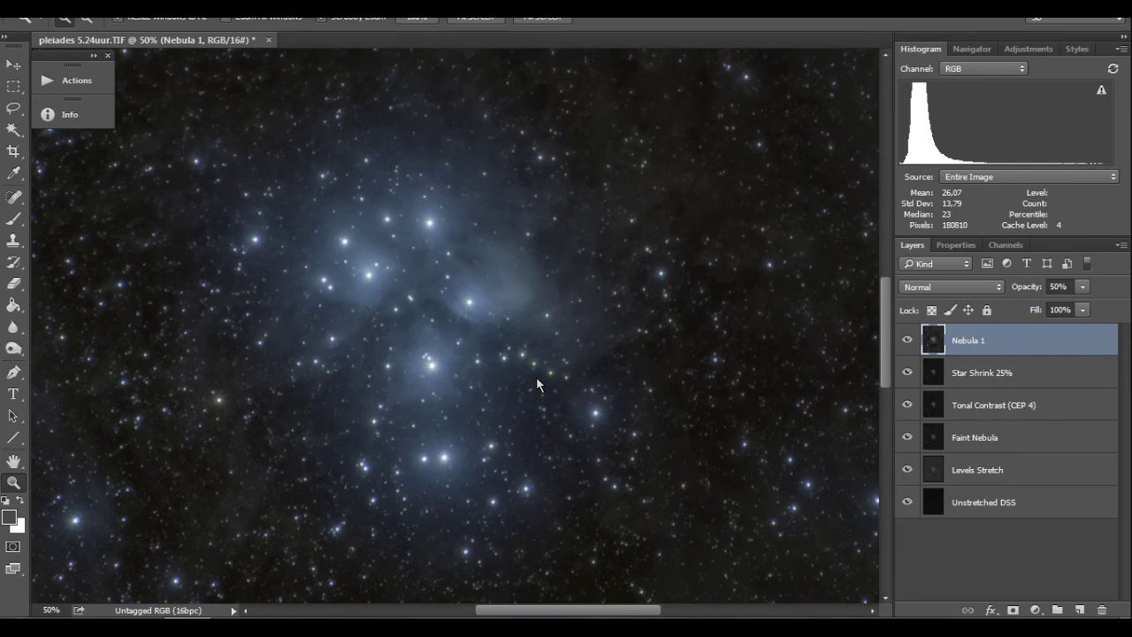
click(908, 374)
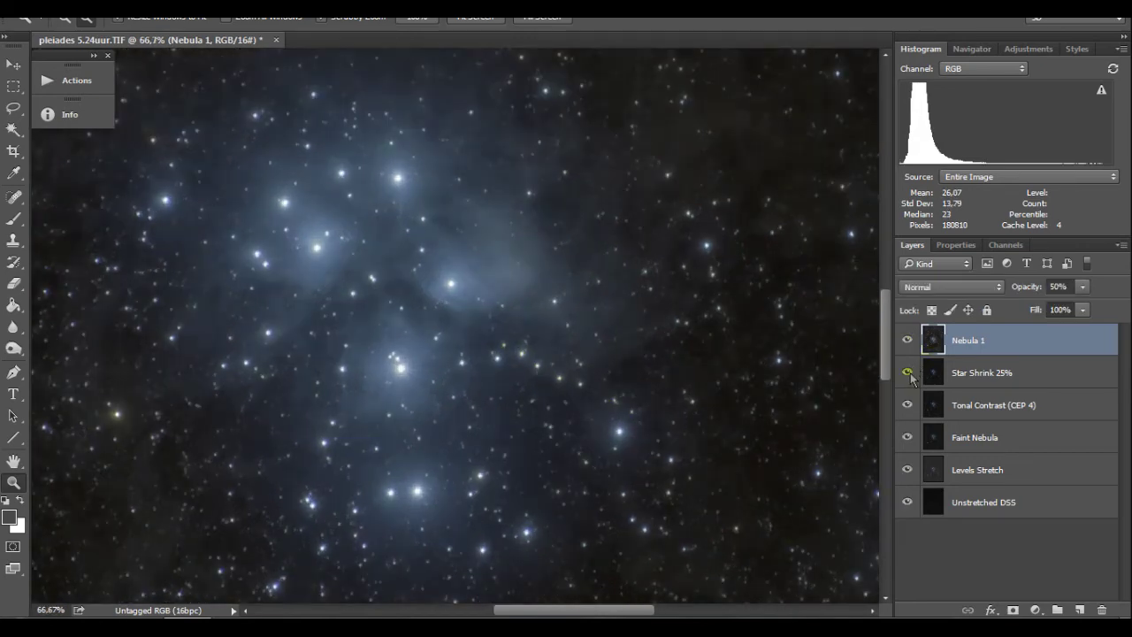
click(908, 374)
drag(642, 346, 529, 486)
drag(429, 462, 531, 374)
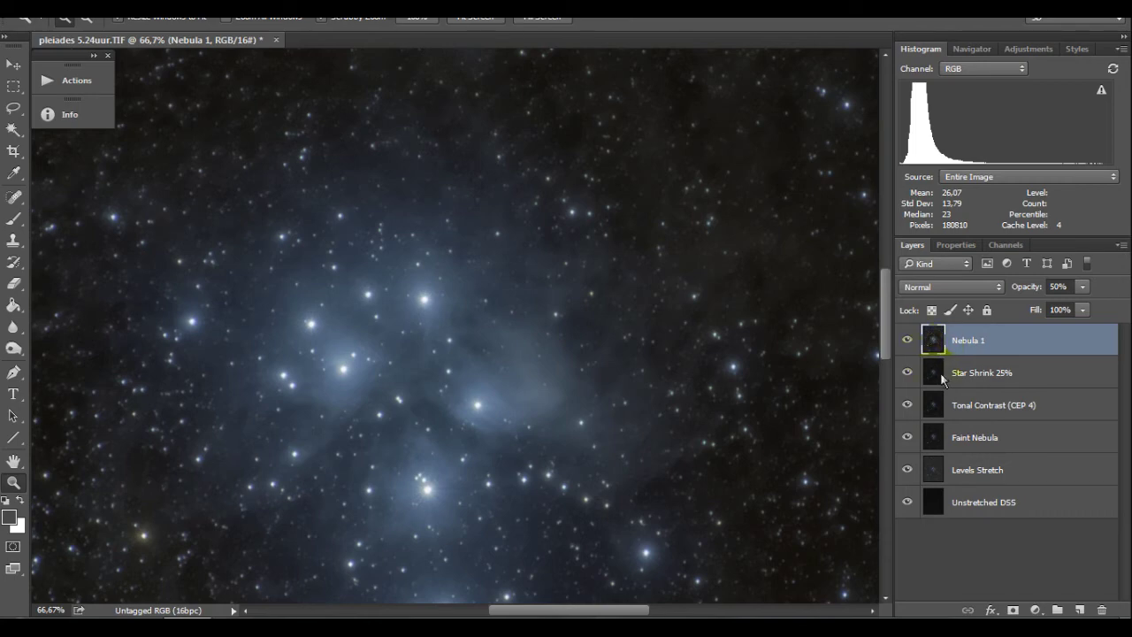
drag(938, 372, 948, 341)
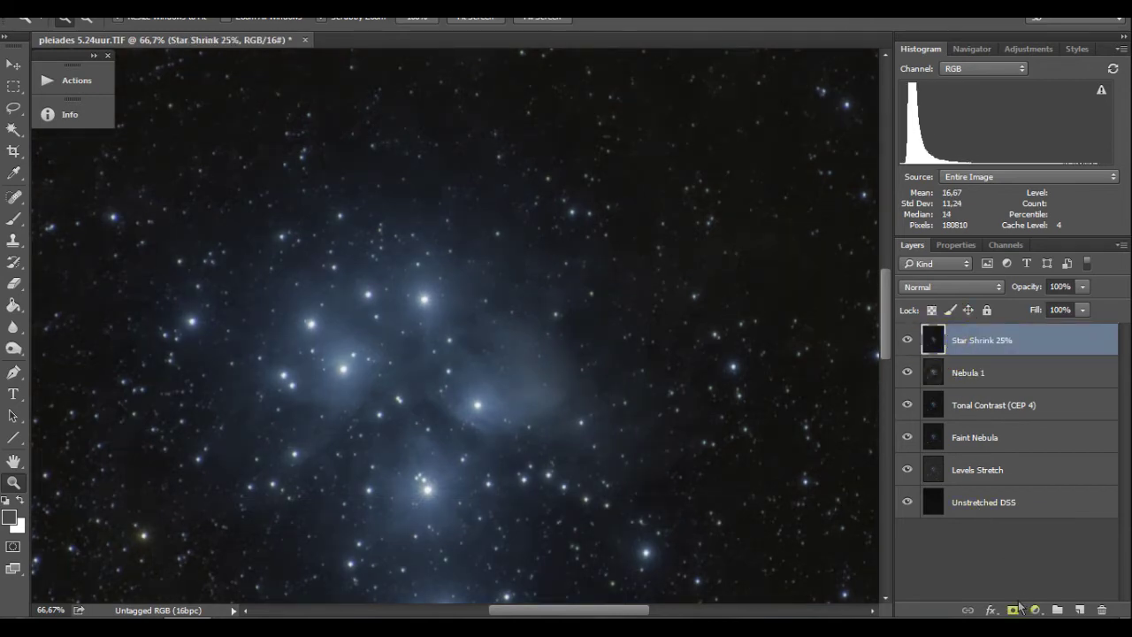
Add a layer mask to Star Shrink 25% and set Nebula 1's opacity to 54%
click(1012, 609)
alt+click(964, 341)
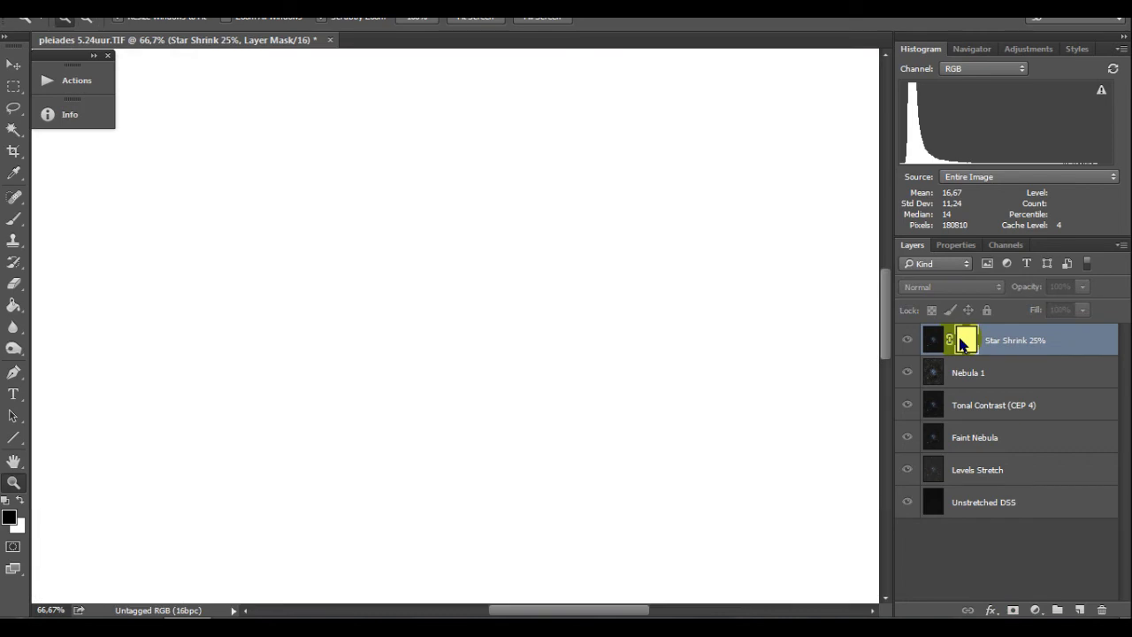
click(933, 340)
click(967, 369)
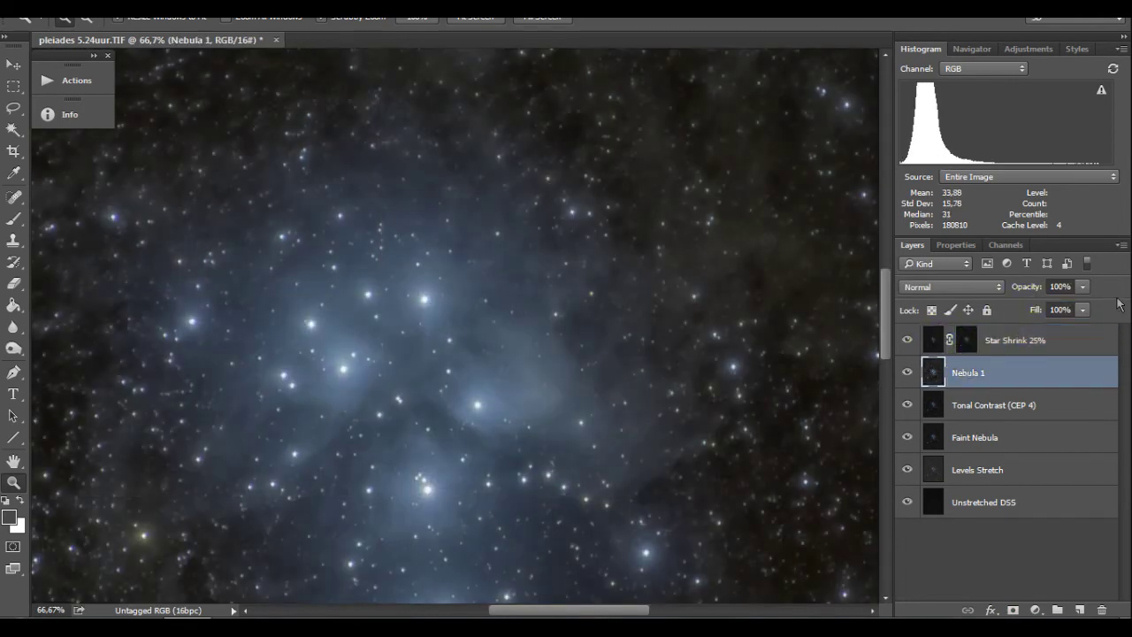
drag(1033, 292, 989, 302)
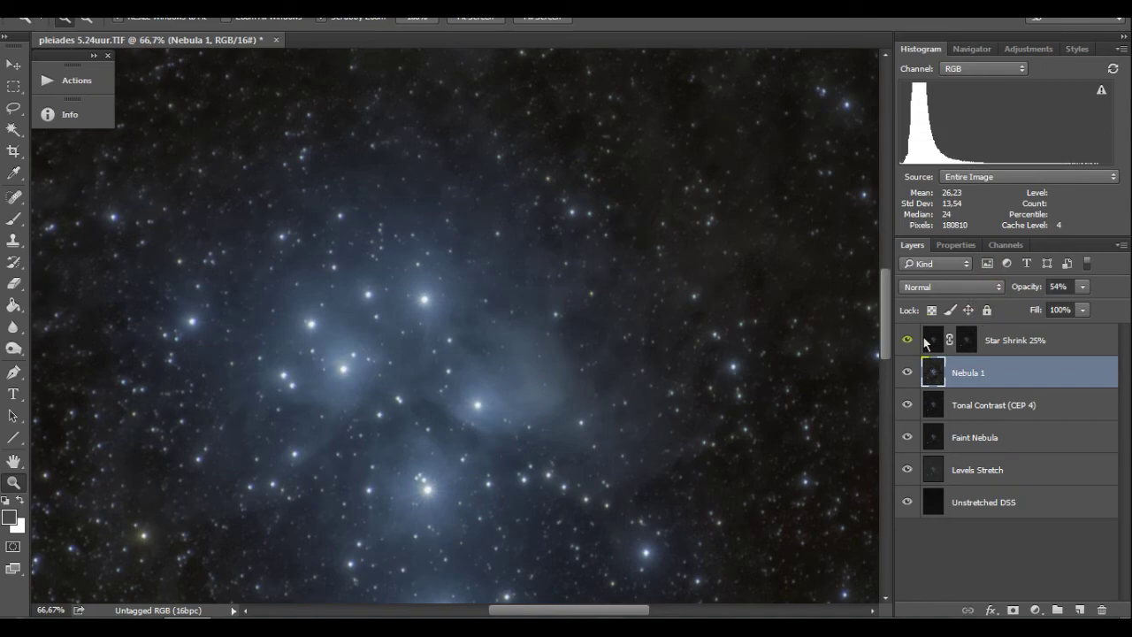
click(936, 340)
scroll(544, 340, down, 5)
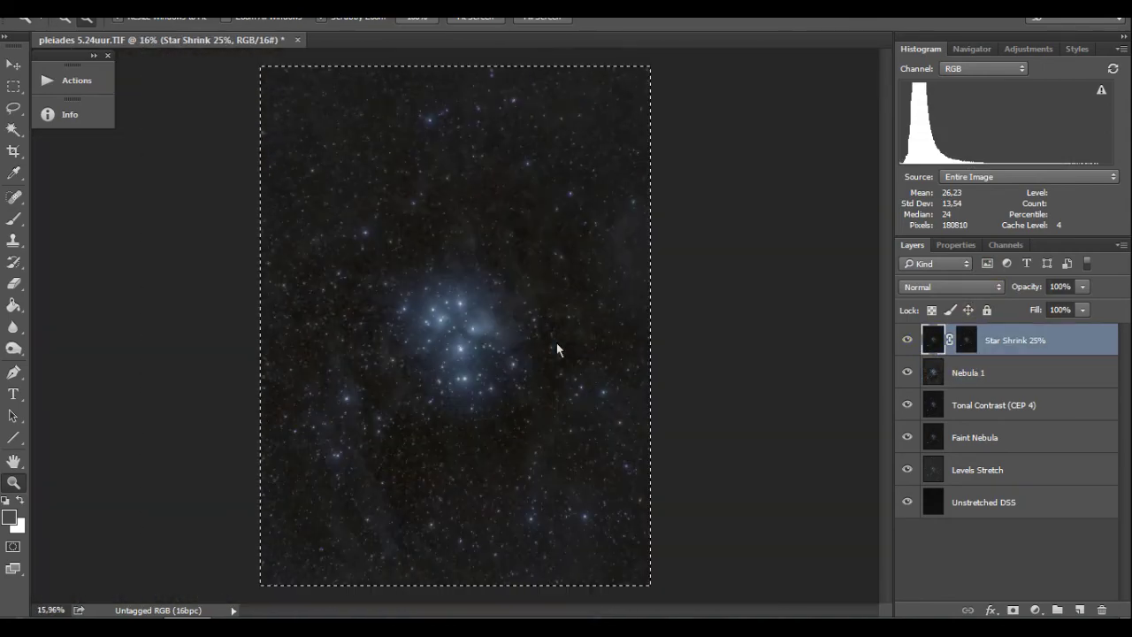
View the Star Shrink 25% mask on its own and toggle it off and on to compare
scroll(535, 353, up, 2)
alt+click(967, 339)
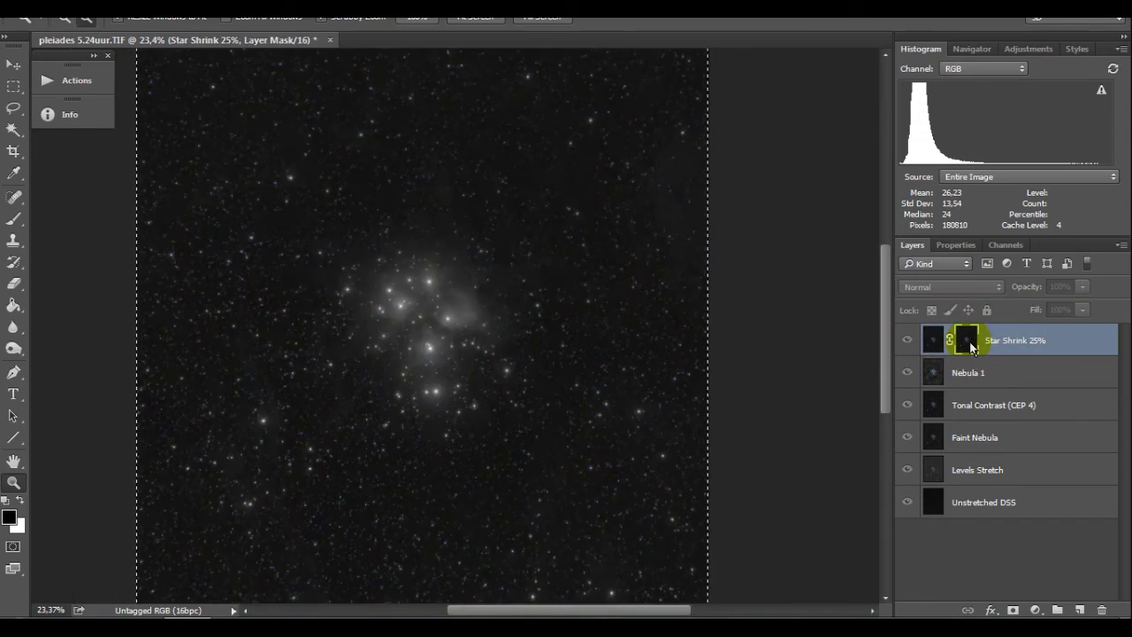
alt+click(970, 343)
shift+click(970, 343)
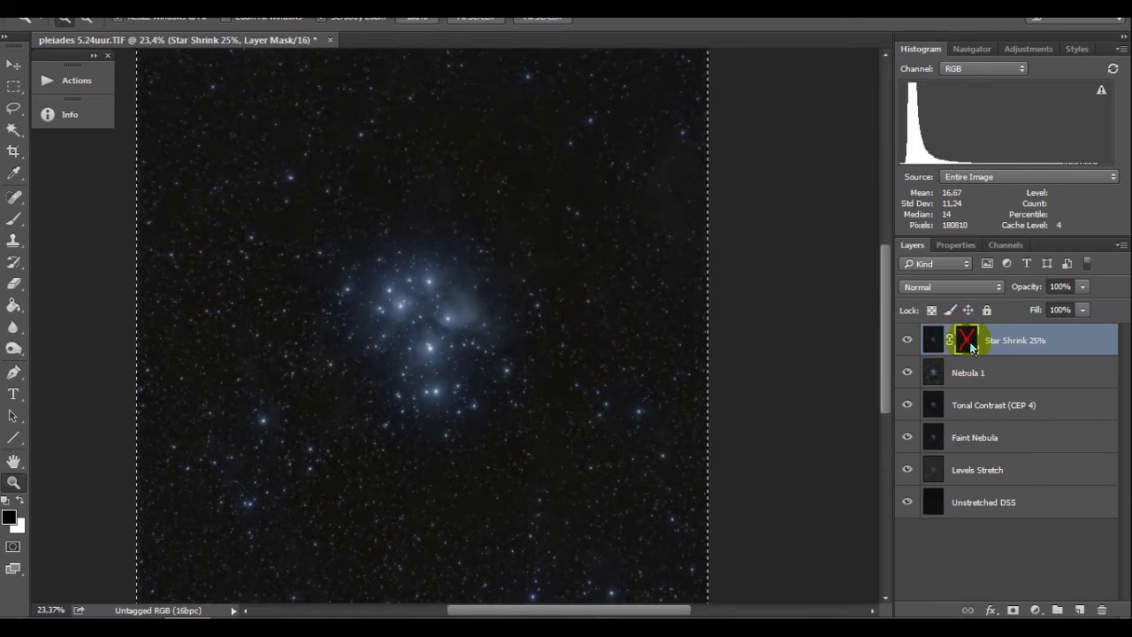
shift+click(970, 343)
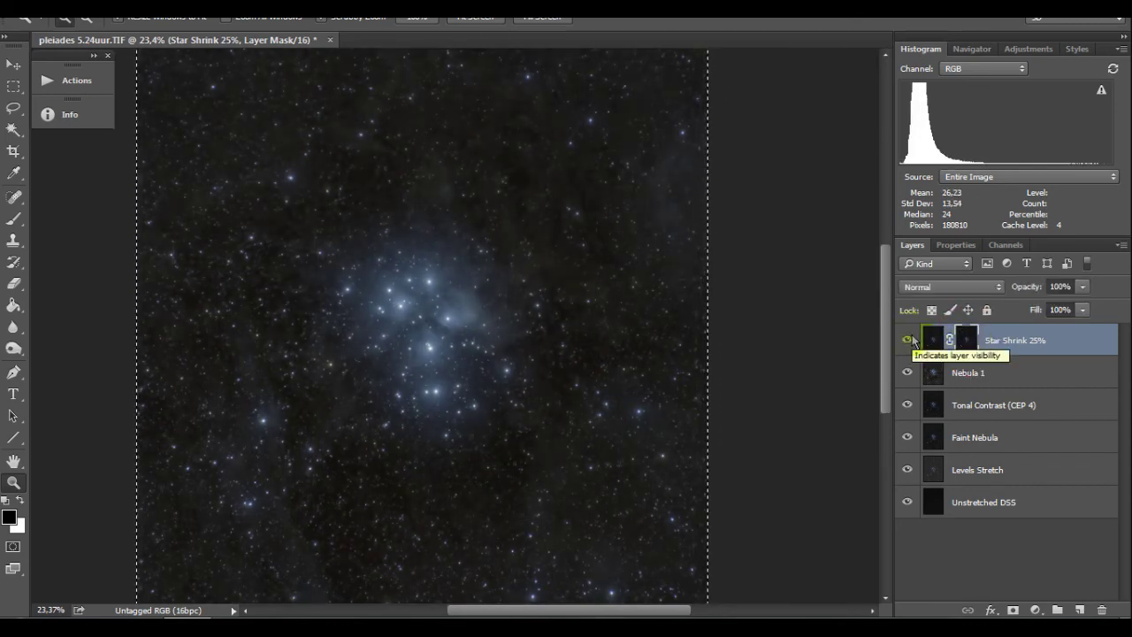
Zoom in on the cluster and lower Nebula 1's opacity further, to 38%
click(419, 345)
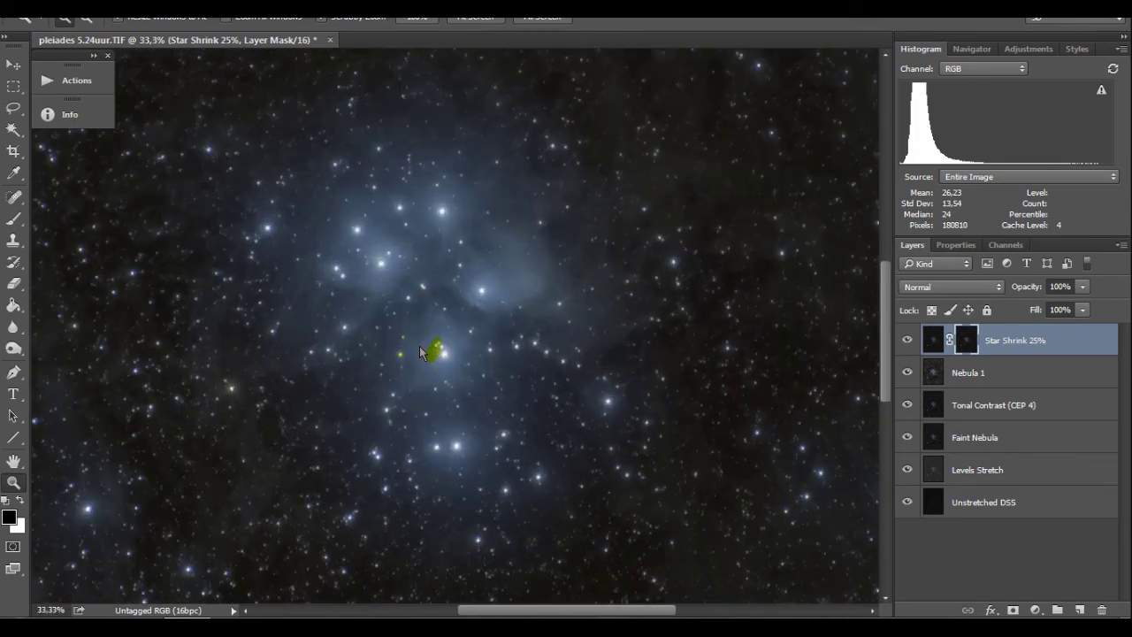
drag(526, 374, 580, 382)
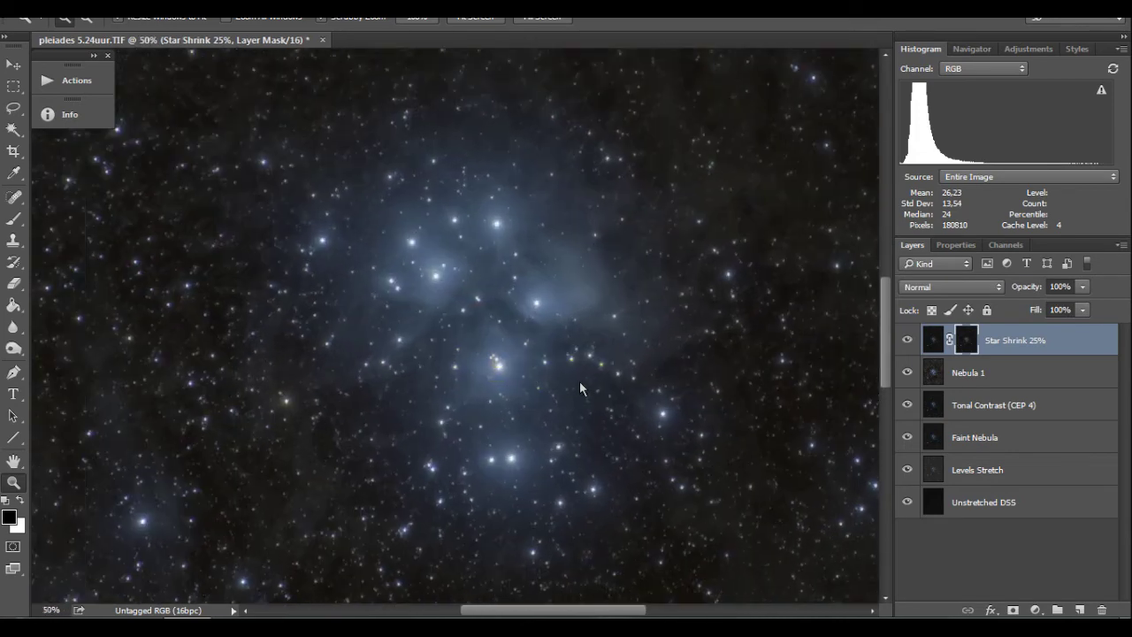
click(956, 377)
drag(1026, 287, 1022, 294)
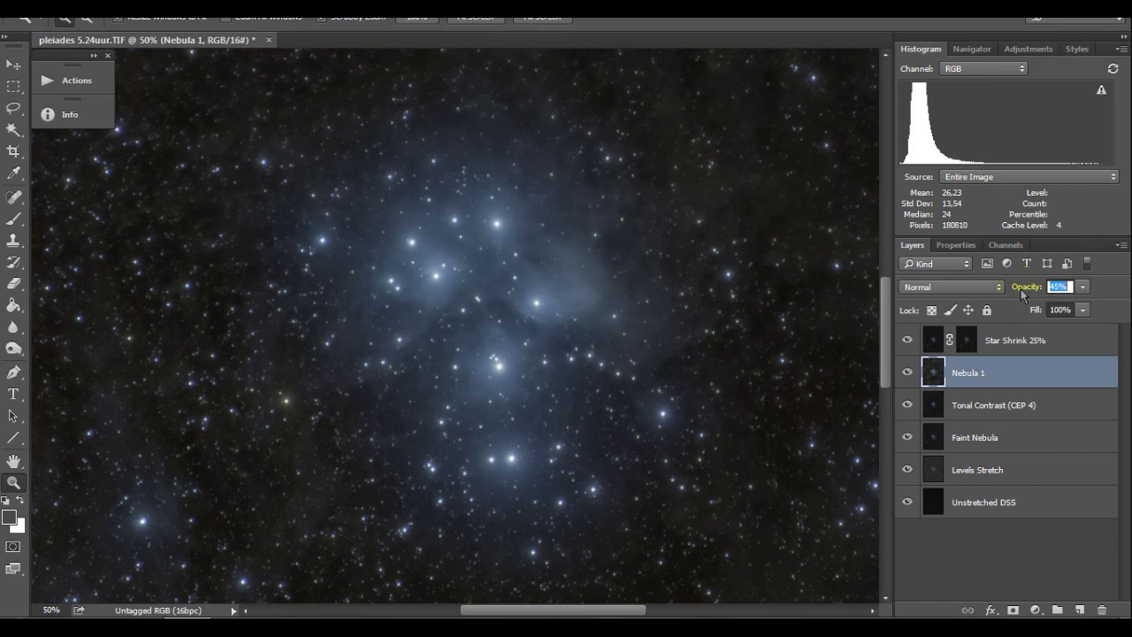
click(934, 372)
click(933, 339)
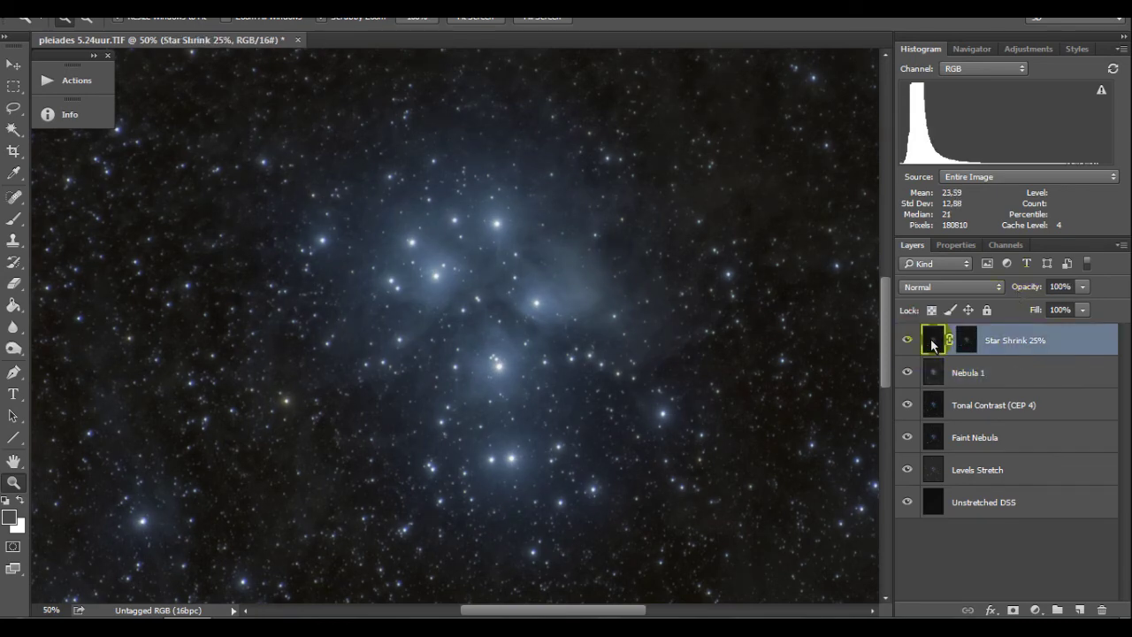
Delete Star Shrink 25%, stamp the visible layers into Layer 1, and delete Nebula 1
key(Delete)
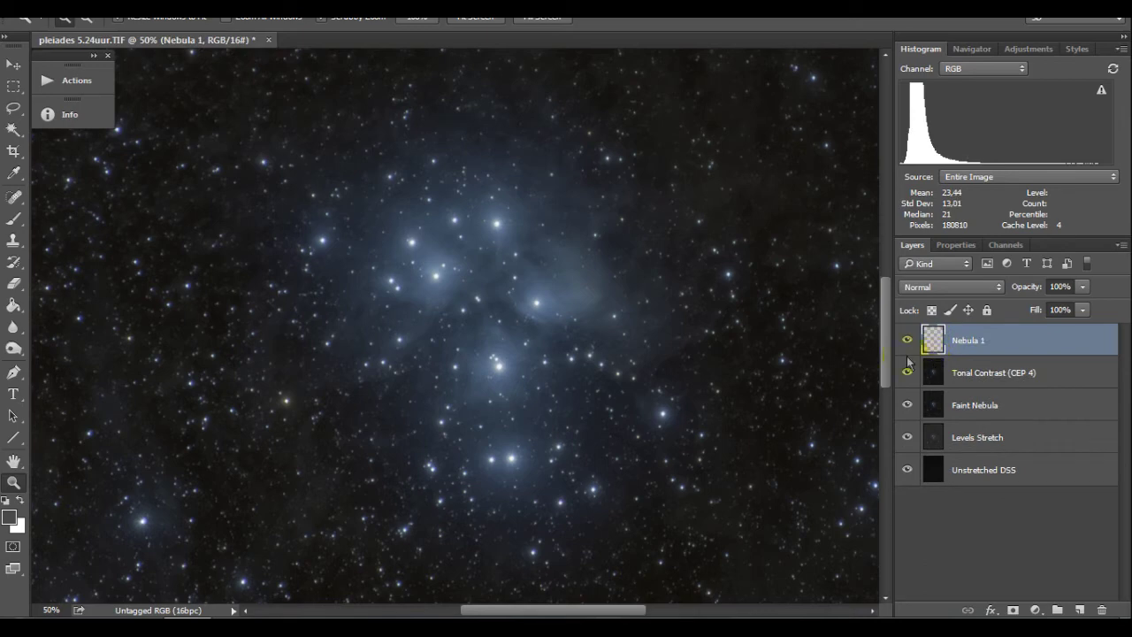
click(934, 340)
key(ctrl+shift+alt+e)
drag(942, 362, 1103, 612)
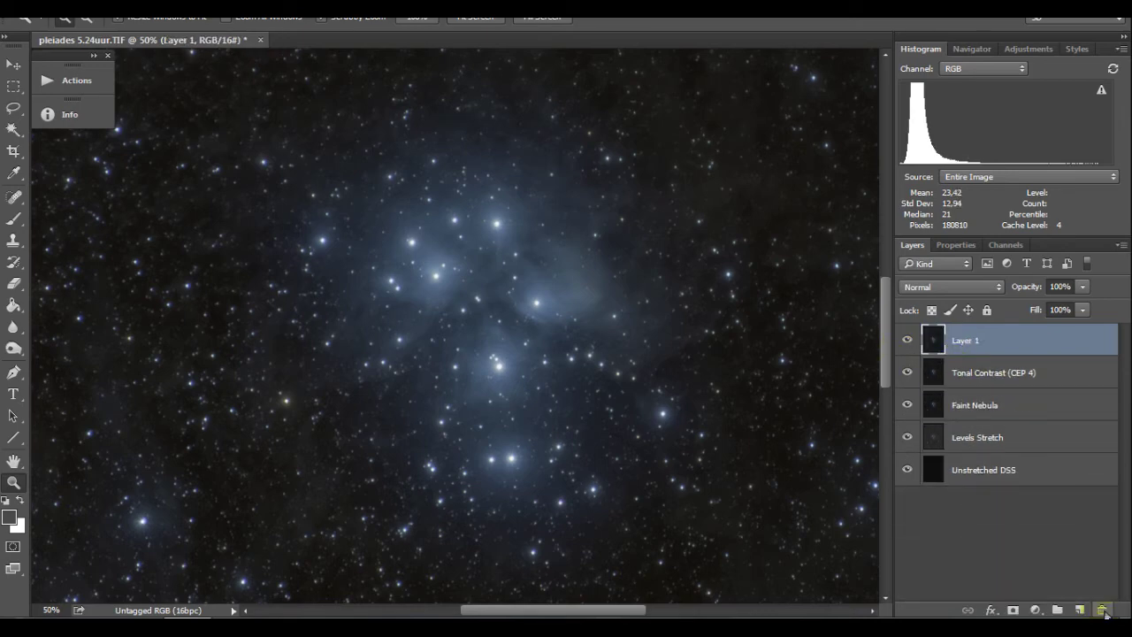
Zoom in on the cluster and toggle Layer 1 off and on to compare with the layers below
drag(682, 404, 653, 428)
key(ctrl+a)
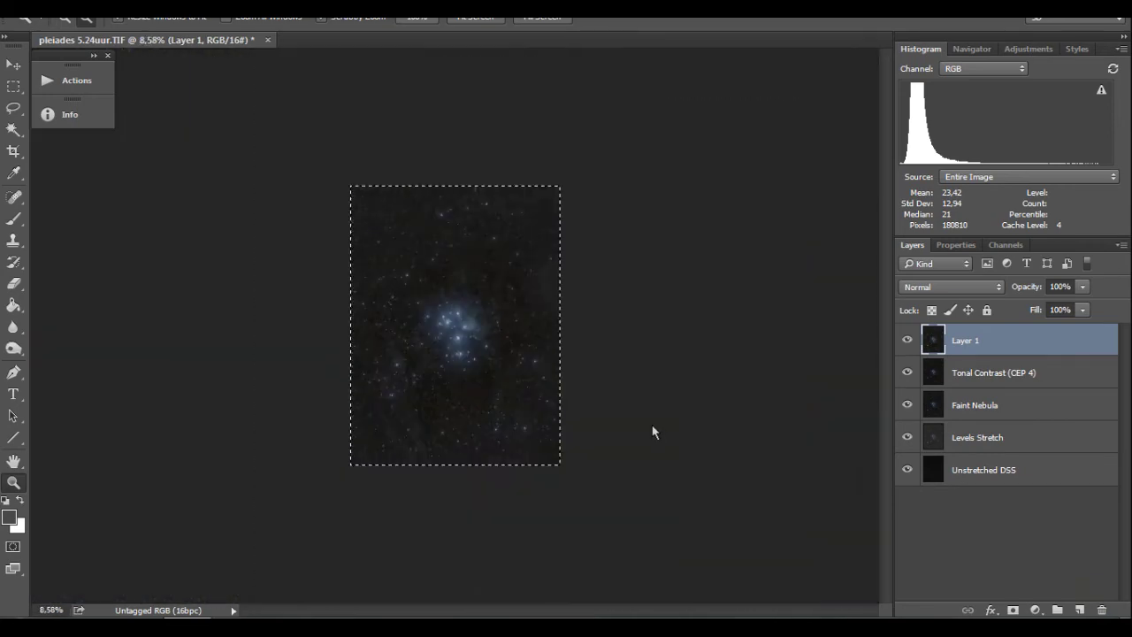
click(391, 342)
click(405, 363)
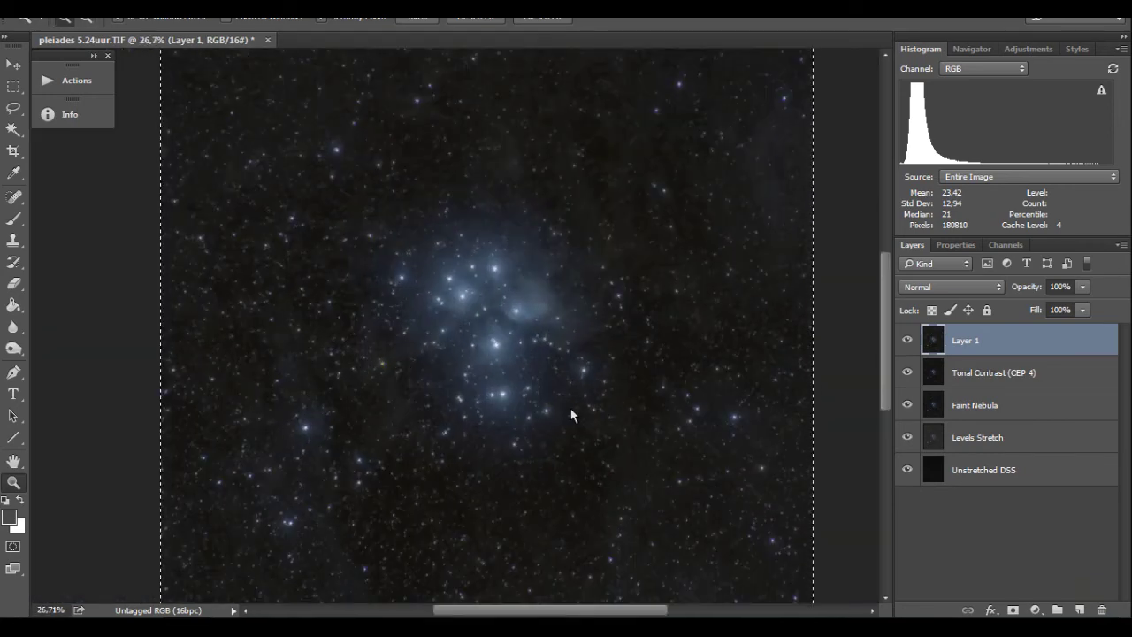
drag(449, 354, 668, 349)
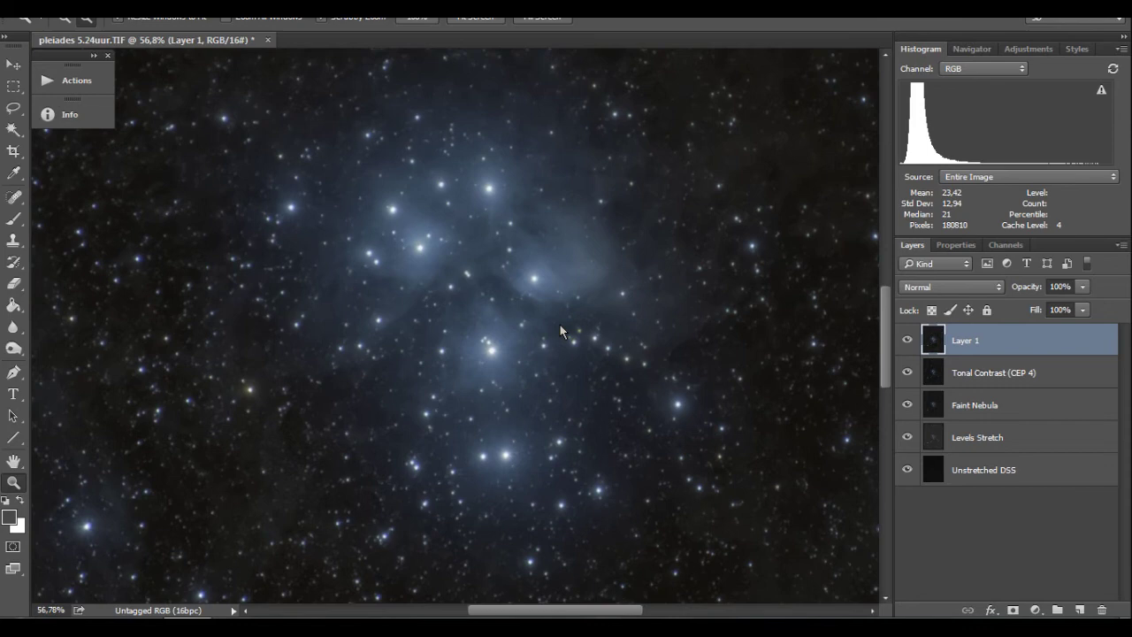
click(907, 342)
click(908, 343)
drag(825, 365, 775, 544)
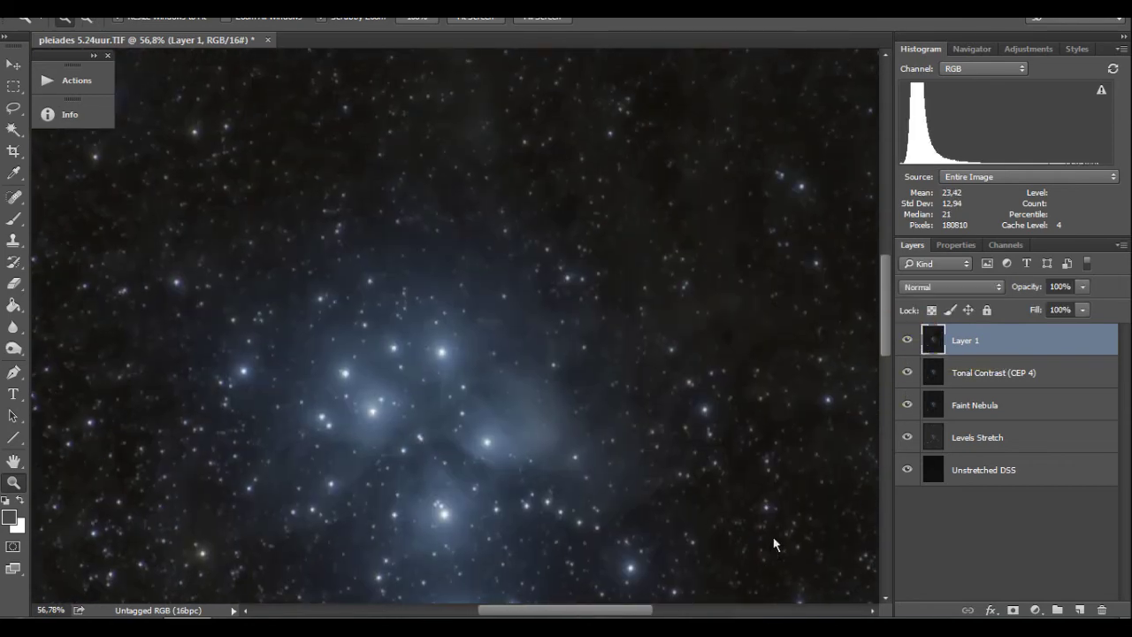
drag(668, 489, 799, 278)
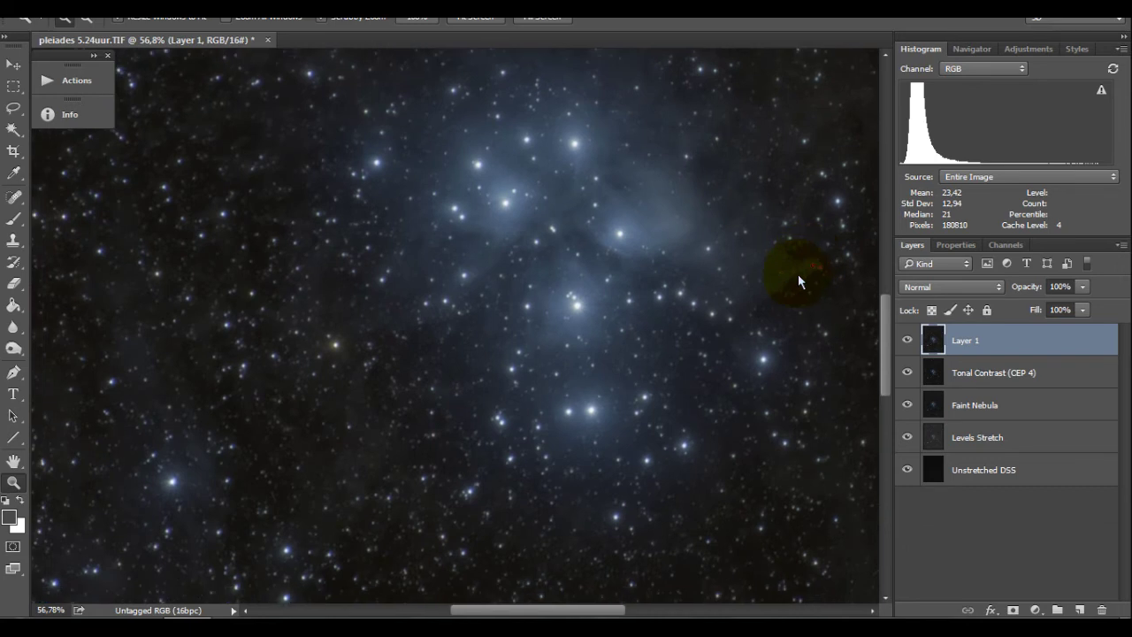
click(907, 342)
click(908, 349)
Launch Viveza 2 and frame the Pleiades cluster in its preview at 50% zoom
drag(479, 282, 476, 311)
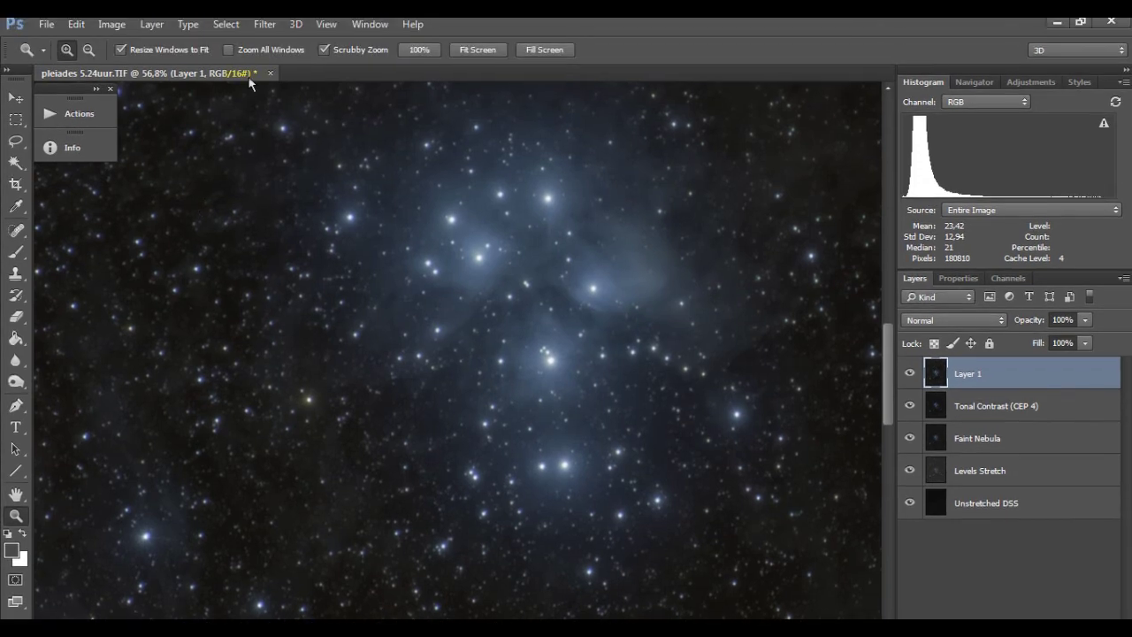
click(265, 29)
mouse_move(293, 376)
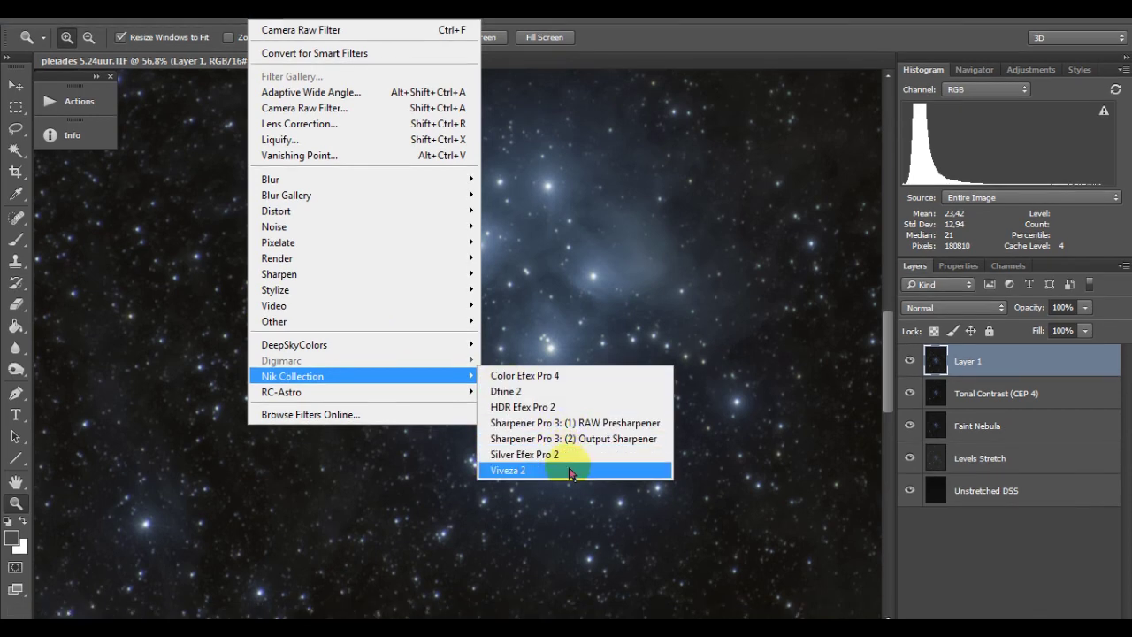
click(569, 458)
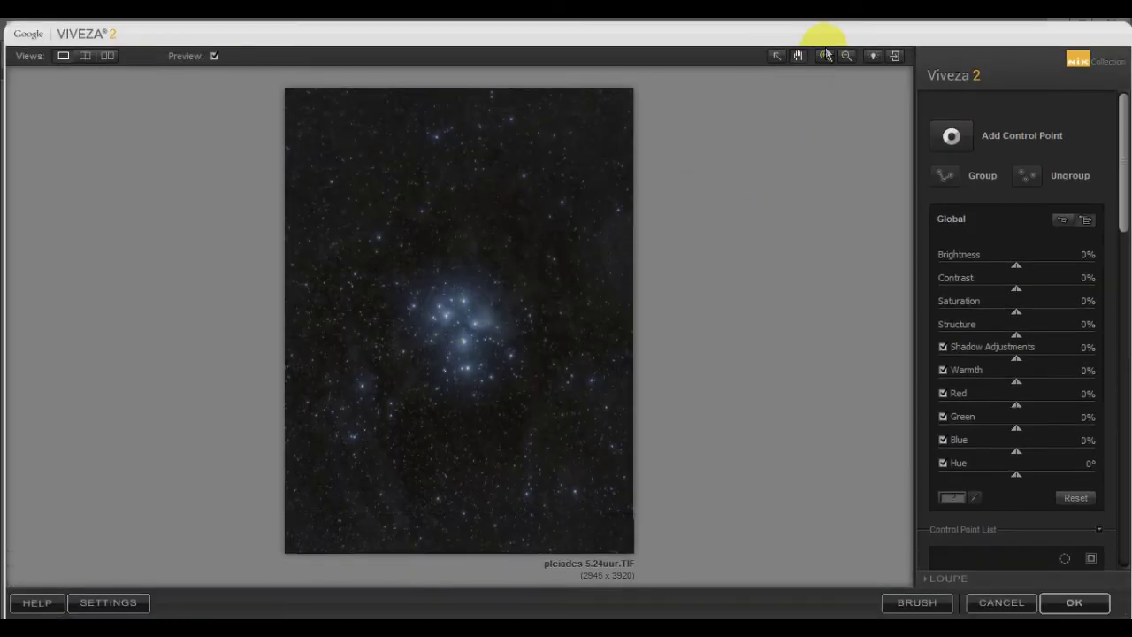
click(478, 293)
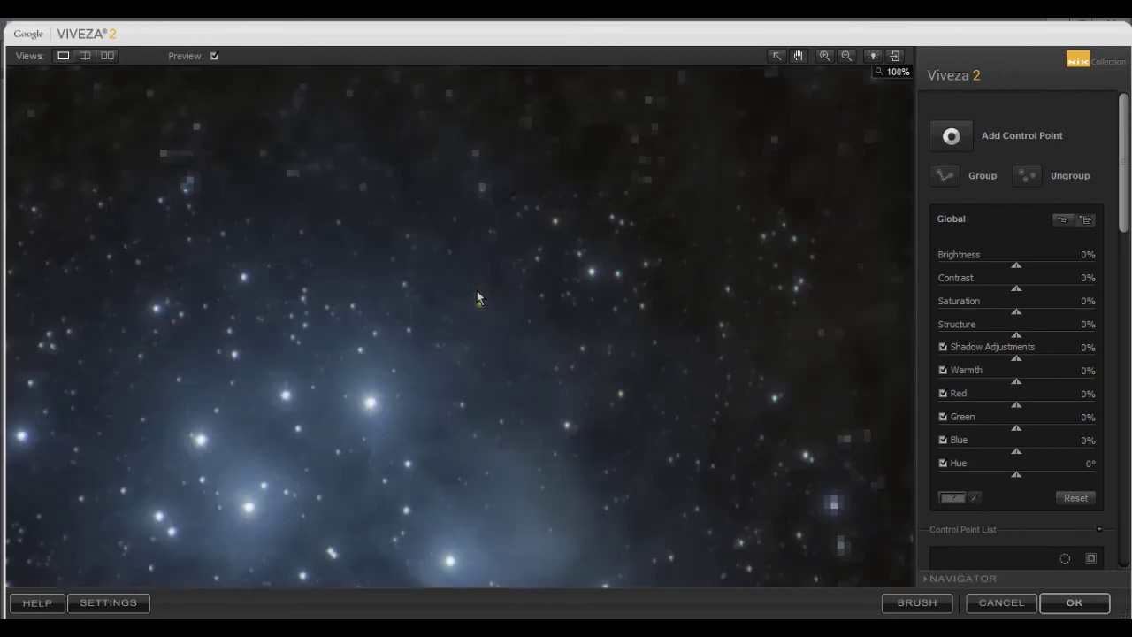
drag(505, 247, 505, 468)
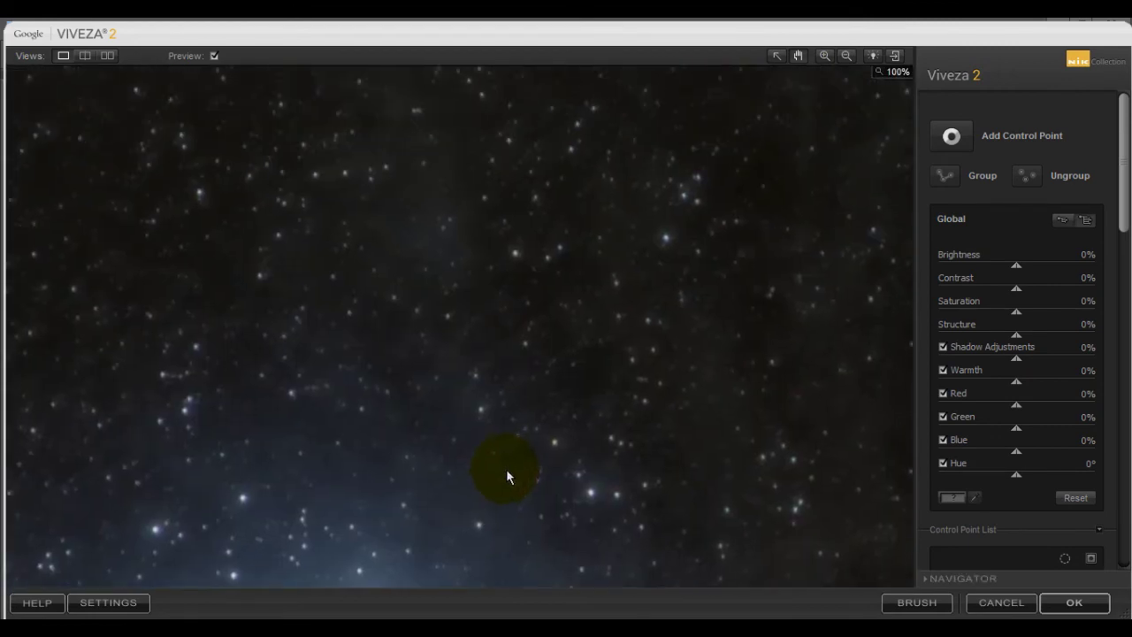
click(797, 56)
click(846, 55)
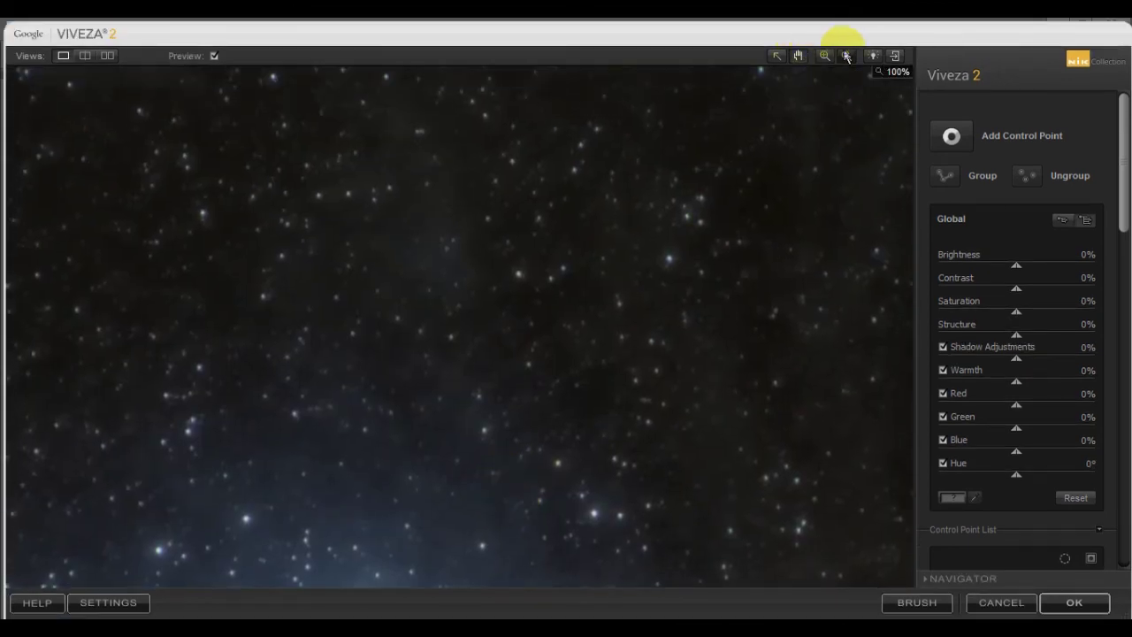
click(568, 305)
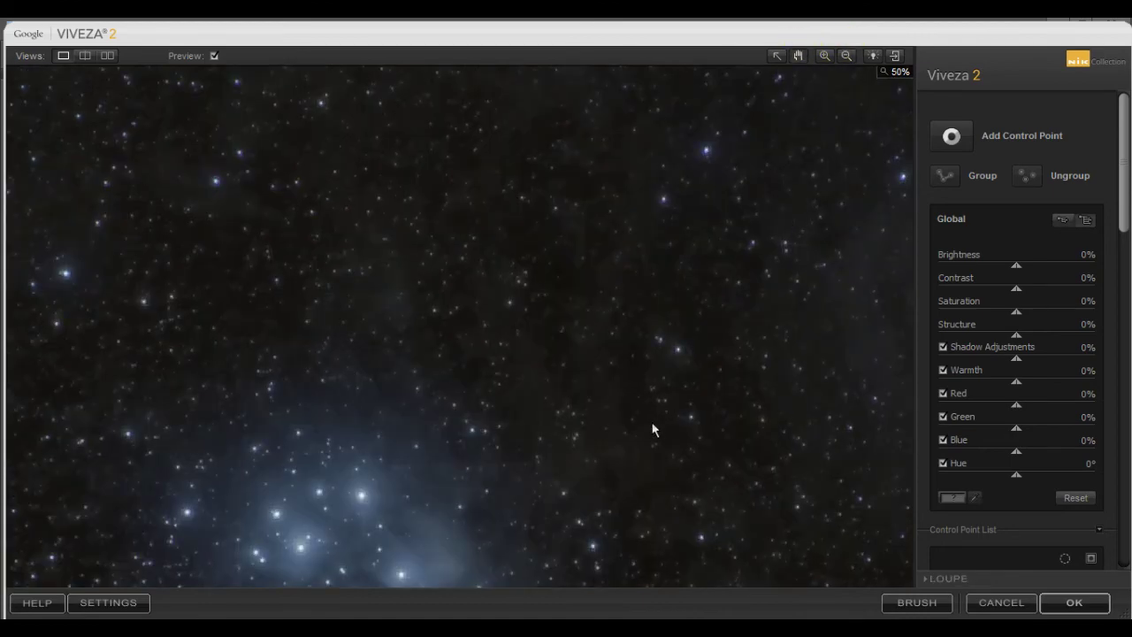
drag(651, 421, 722, 256)
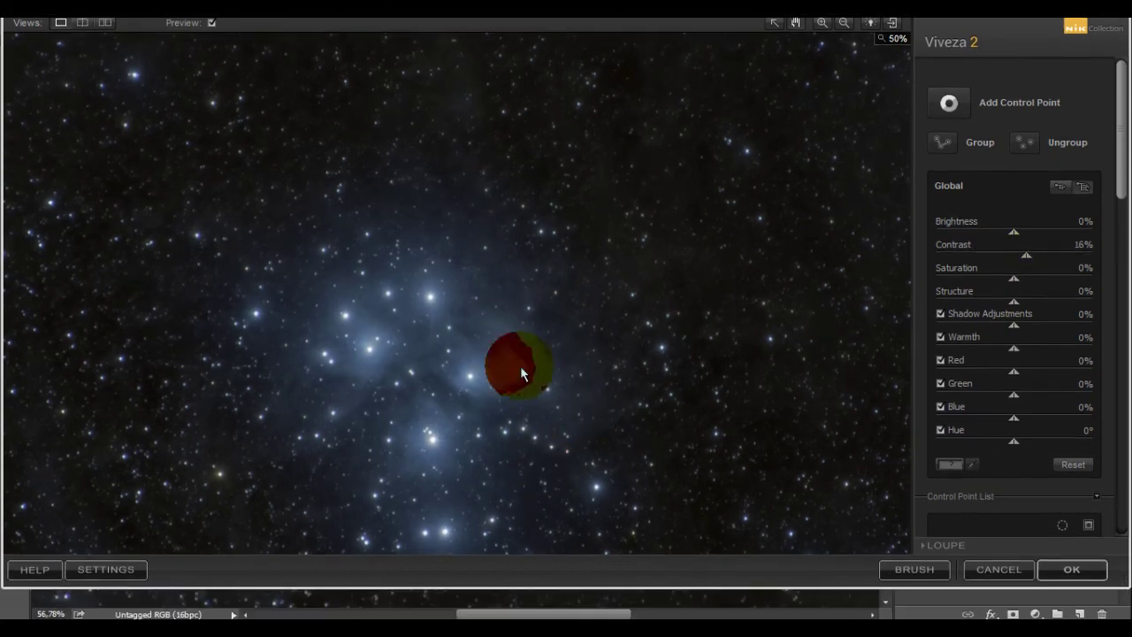
drag(520, 365, 481, 272)
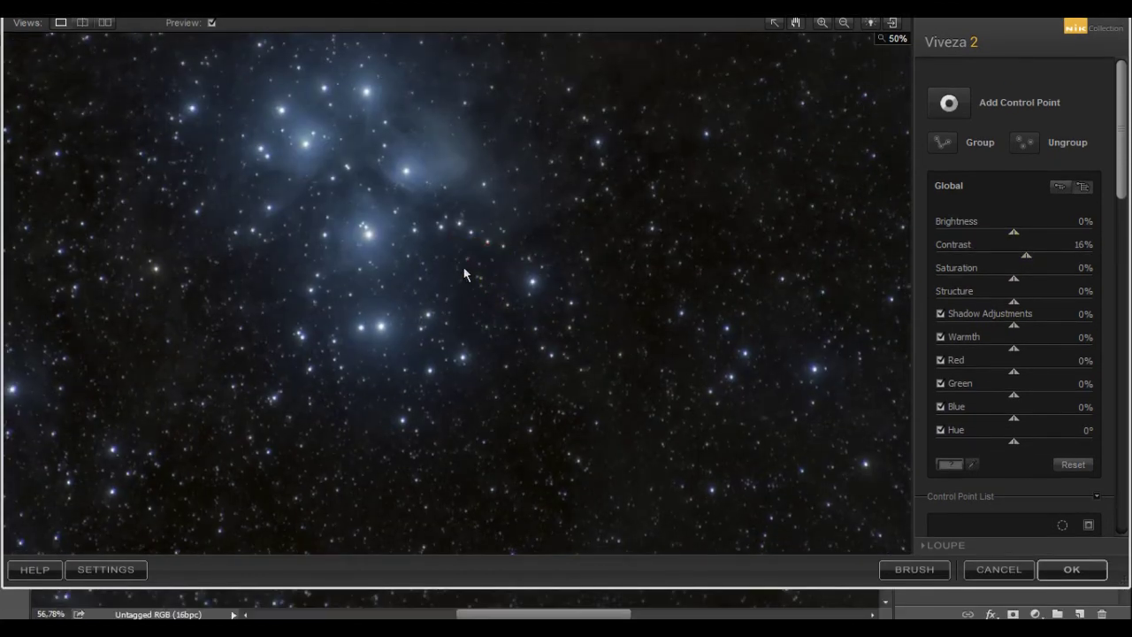
drag(542, 173, 594, 382)
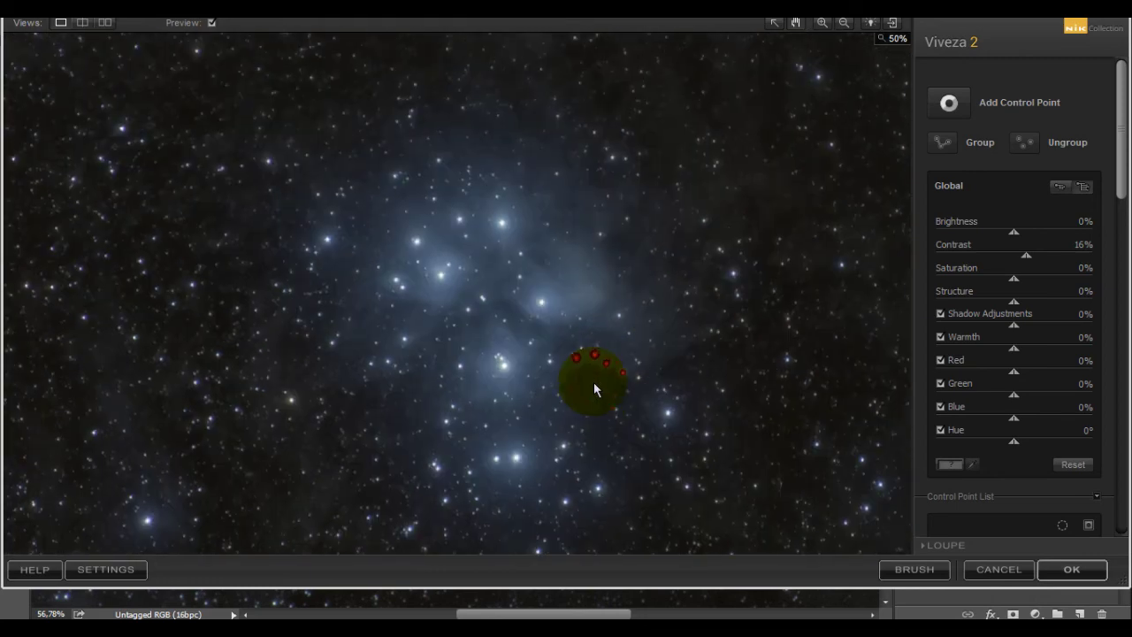
Set Shadow Adjustments 19% and Brightness -12%, then add a control point on the dark sky
click(1029, 327)
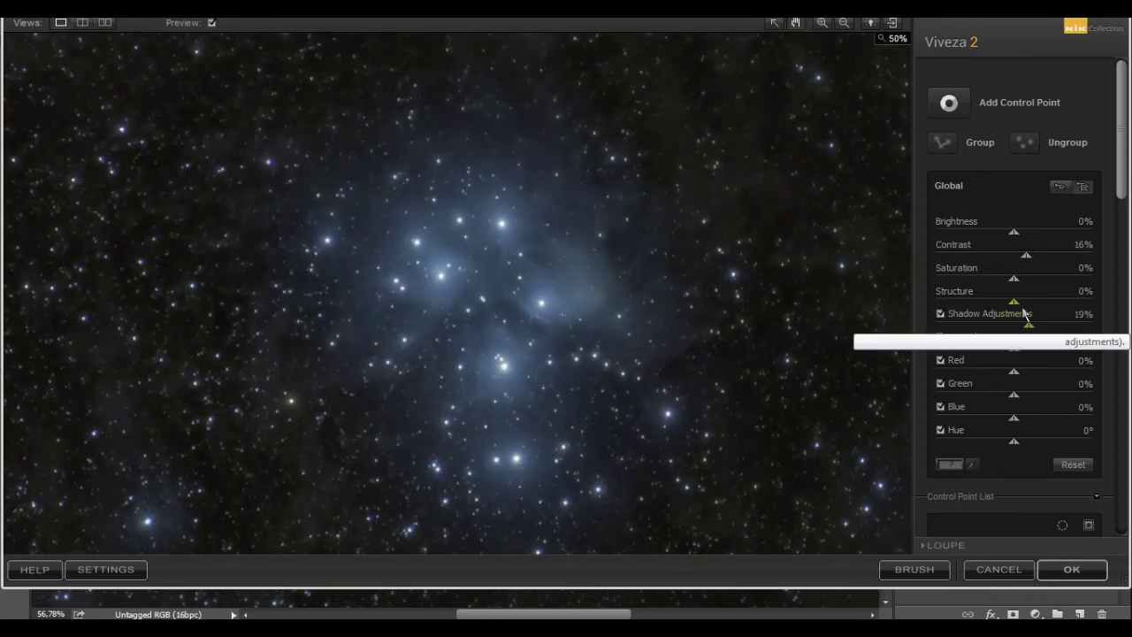
drag(1017, 237, 1006, 237)
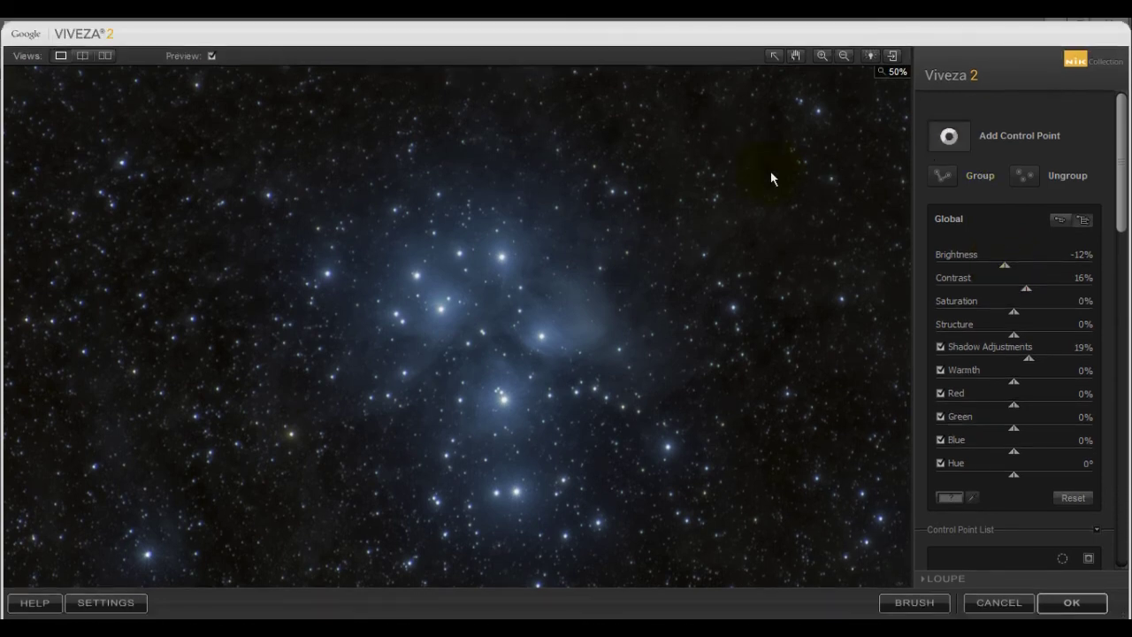
click(770, 173)
Cut the control point's Structure to -33%, then deselect it to return to global settings
click(989, 335)
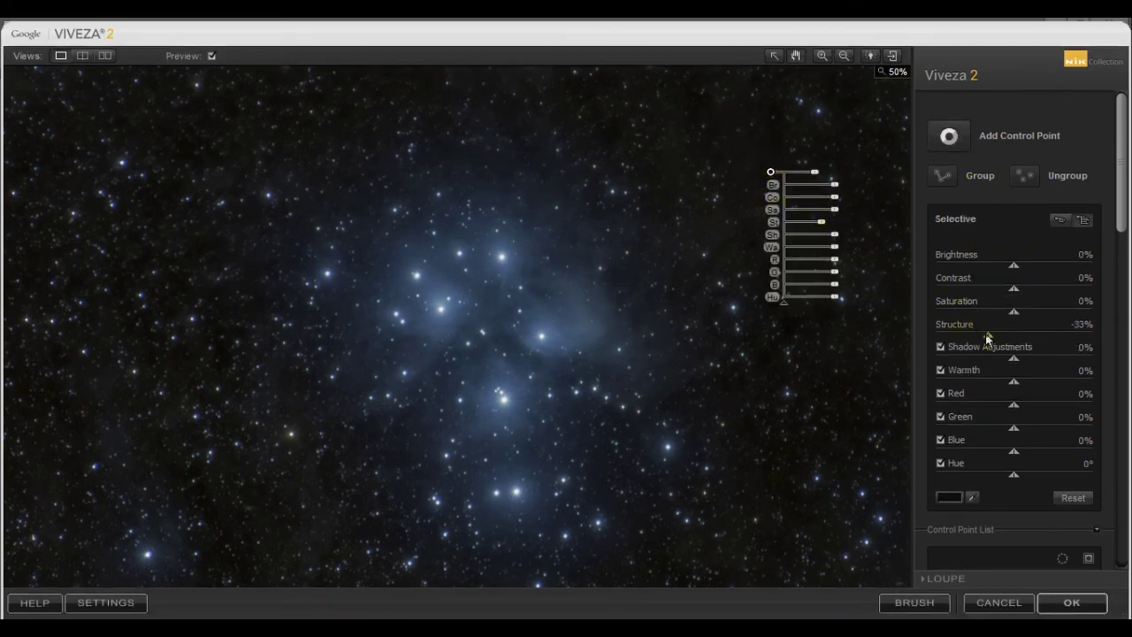
drag(540, 408, 633, 349)
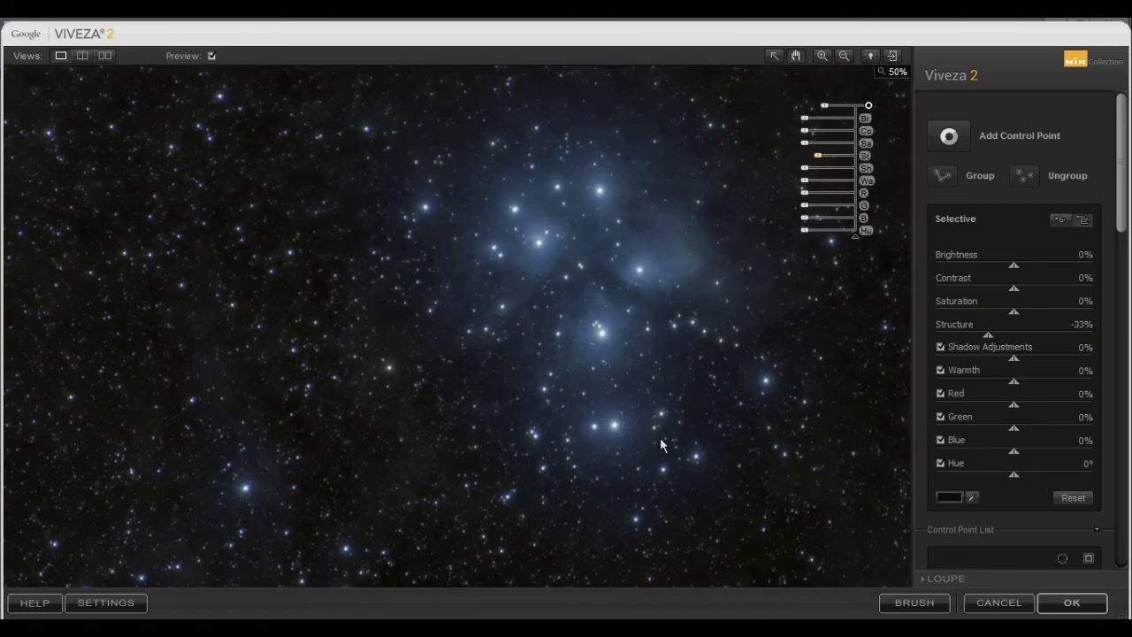
drag(660, 436, 766, 384)
click(771, 62)
drag(713, 309, 565, 405)
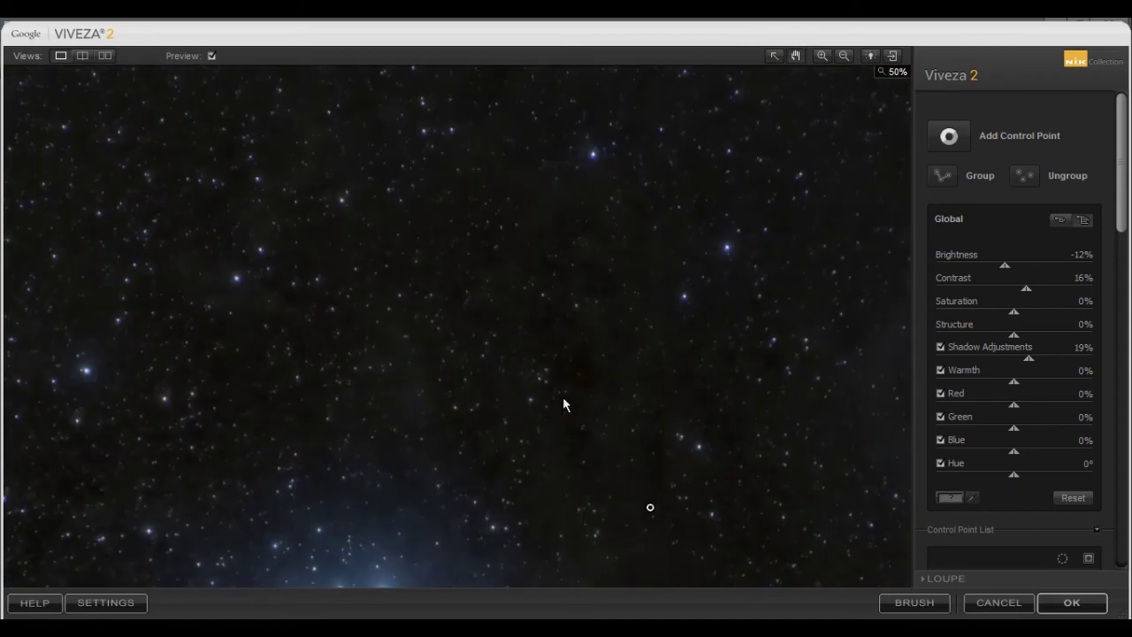
Add a sky control point, try warmth values, reset its warmth to 0%, and apply Viveza 2
click(650, 476)
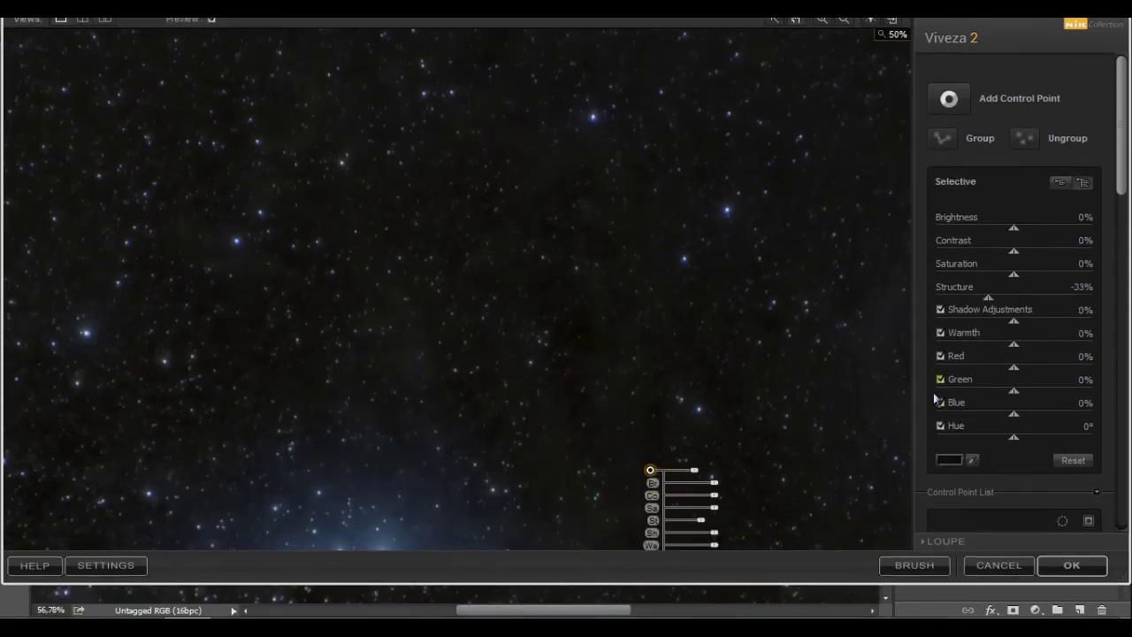
click(1029, 344)
mouse_move(1067, 342)
mouse_down()
mouse_move(1000, 349)
mouse_move(1032, 353)
mouse_up()
drag(425, 500, 521, 171)
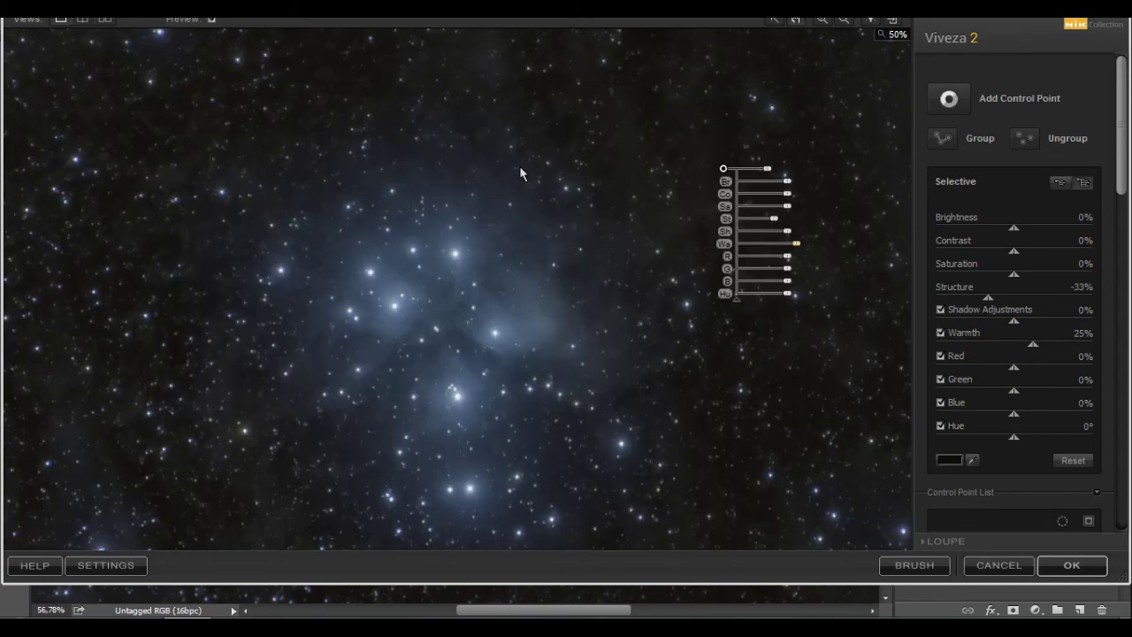
drag(632, 375, 571, 287)
double_click(1033, 362)
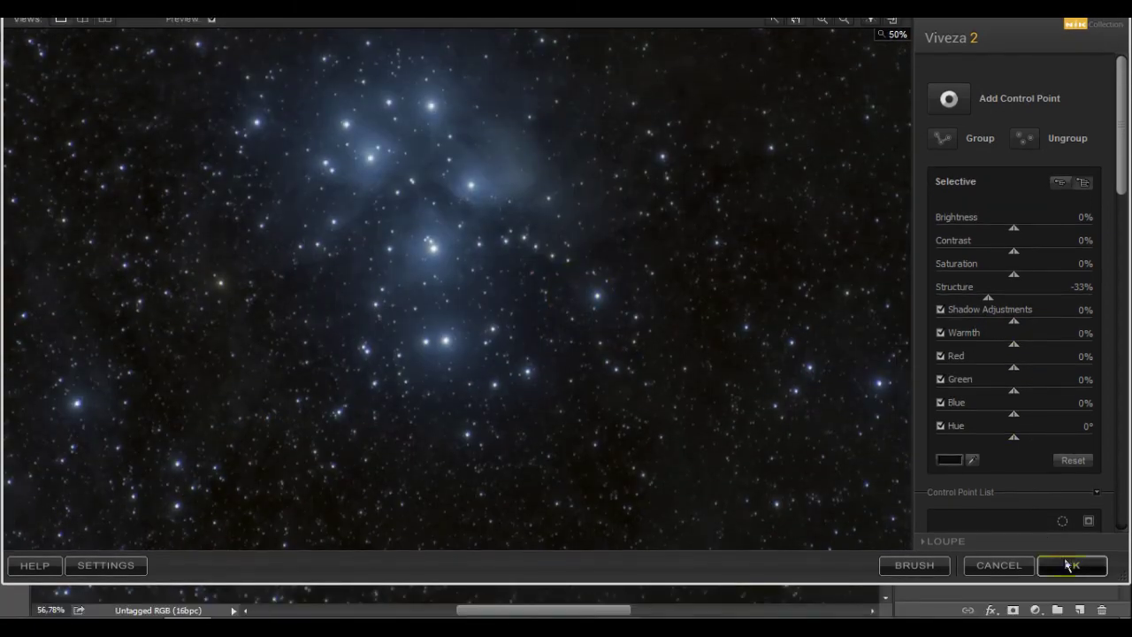
click(1068, 565)
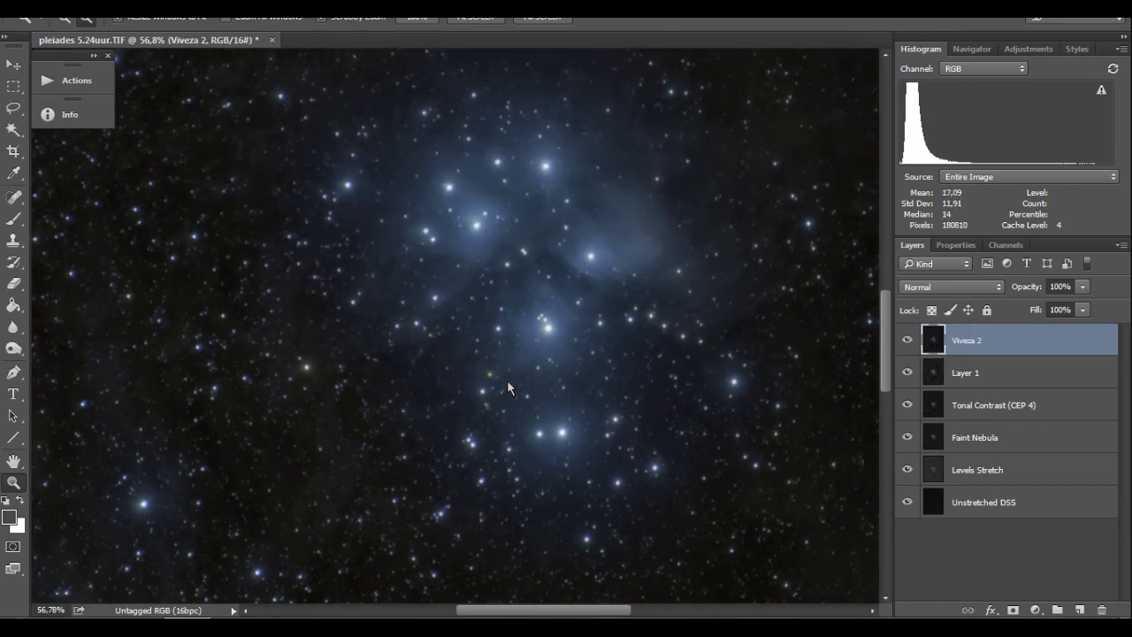
Deselect the image, inspect the Pleiades at 50%, and duplicate the Viveza 2 layer
key(ctrl+0)
click(507, 379)
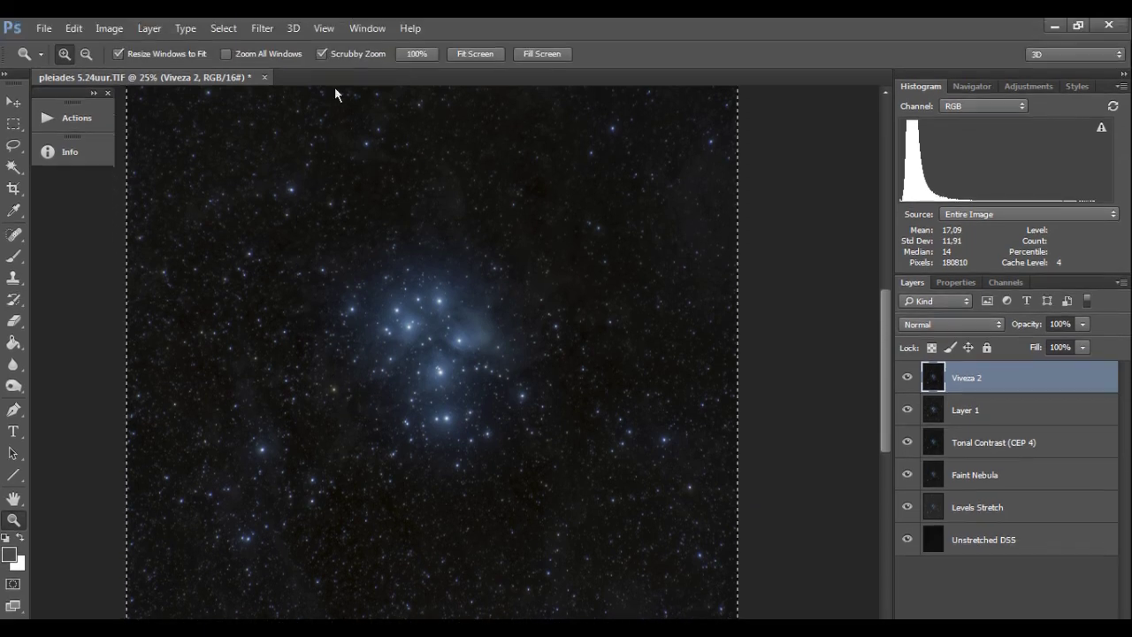
key(ctrl+d)
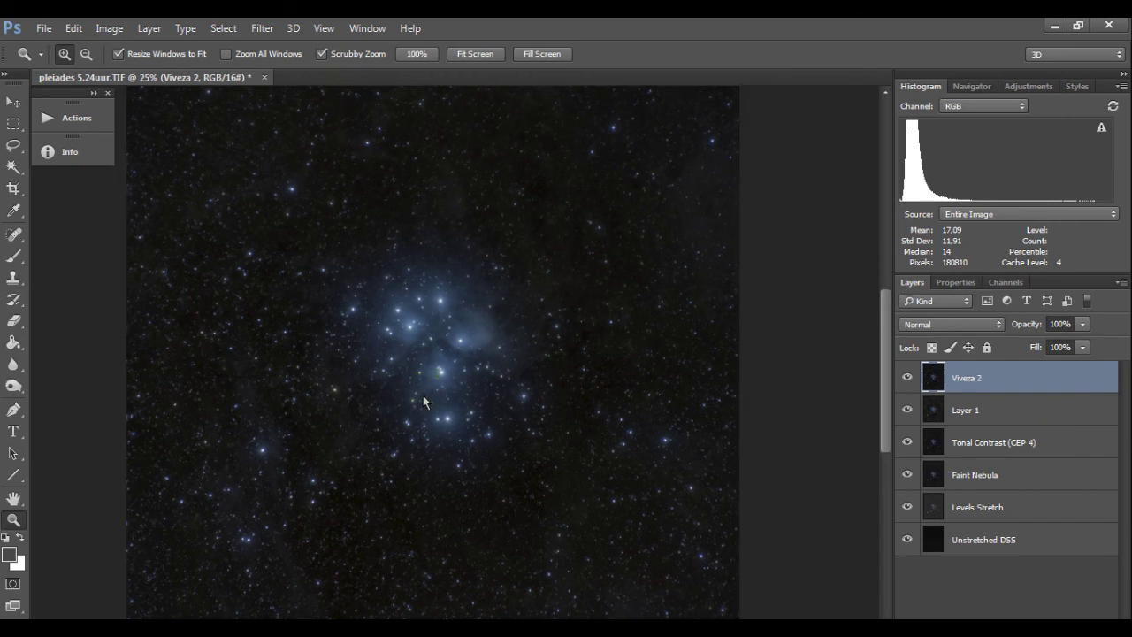
click(423, 398)
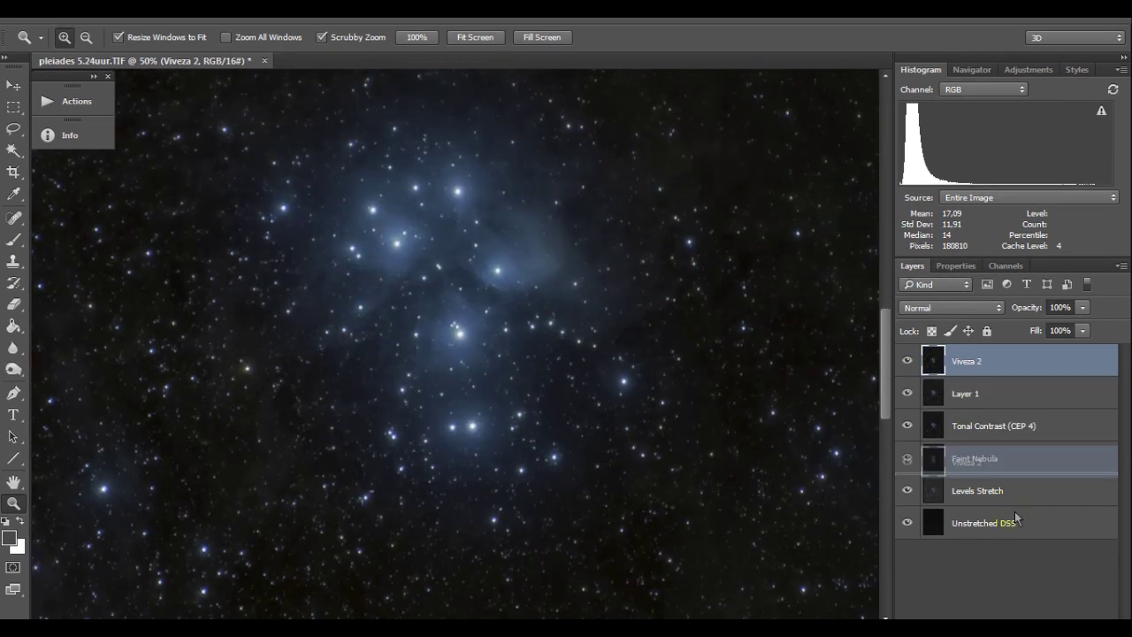
drag(928, 392, 1087, 629)
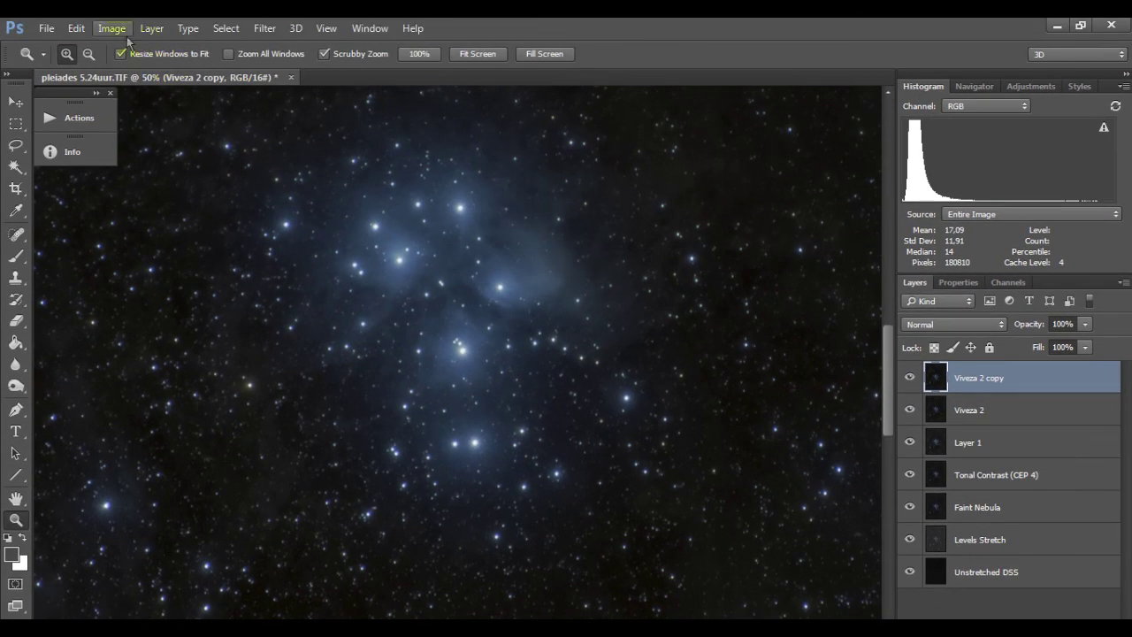
Apply Match Color to the Viveza 2 copy with Color Intensity raised to 172
click(119, 33)
mouse_move(133, 71)
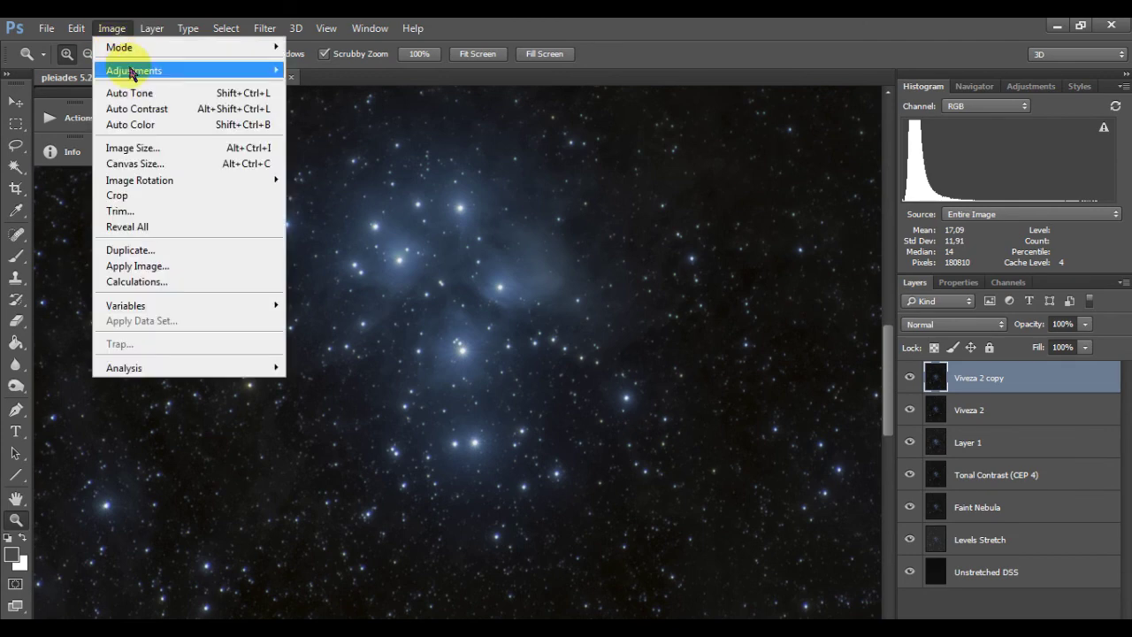
click(354, 398)
drag(835, 343, 846, 346)
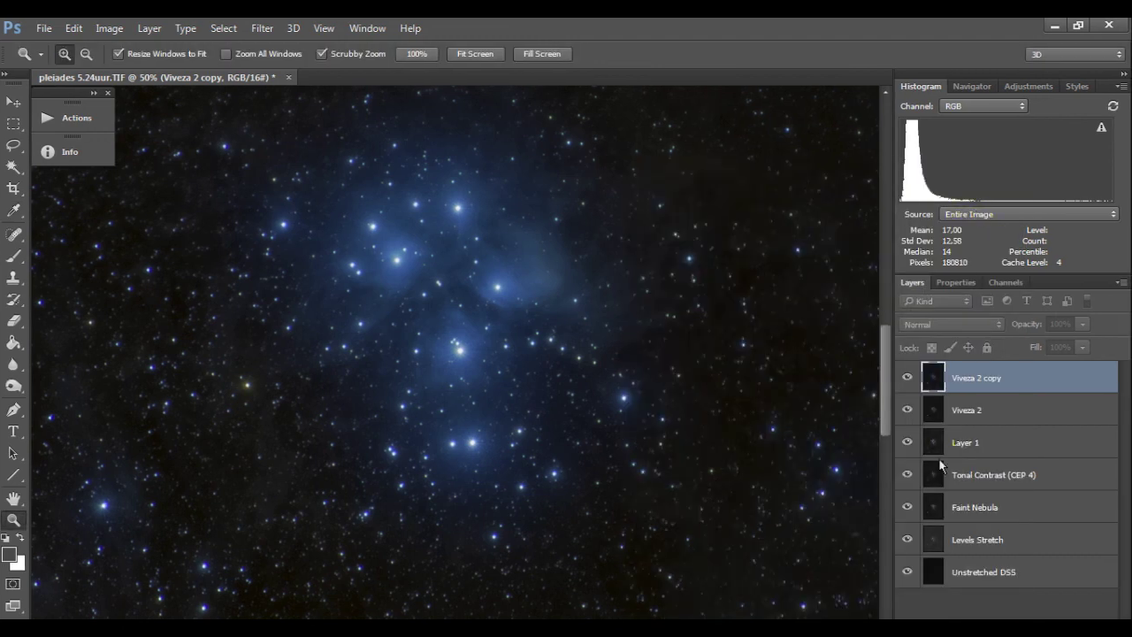
Add a layer mask to Viveza 2 copy, paste the greyscale image into it, then hide the layer
click(935, 379)
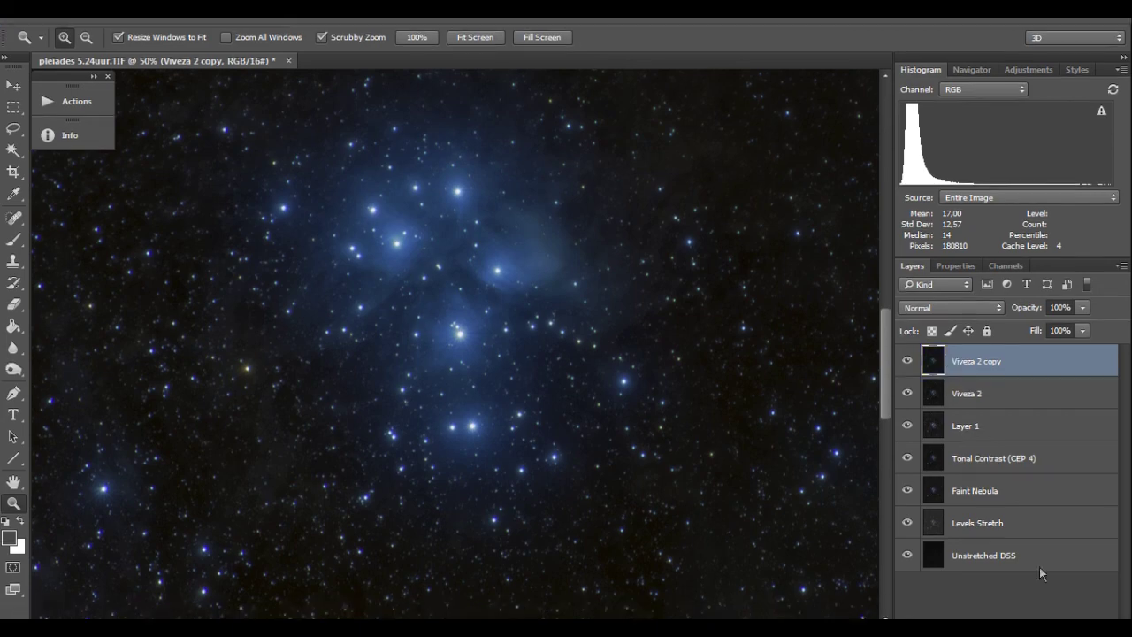
click(1012, 610)
alt+click(968, 345)
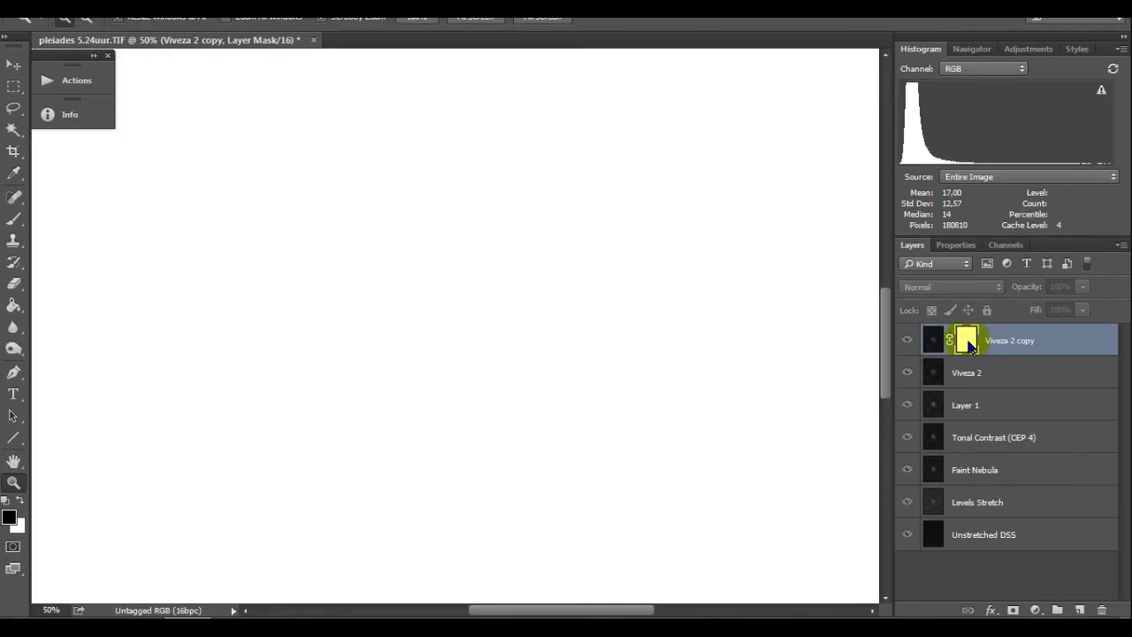
key(ctrl+v)
click(933, 345)
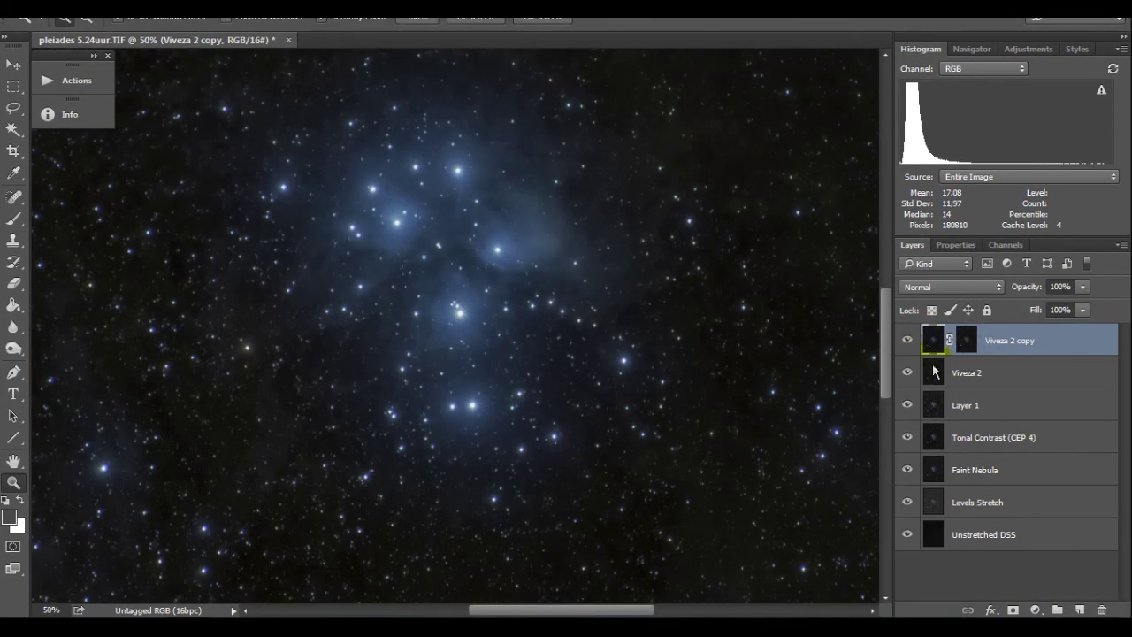
click(911, 343)
Disable the copy's mask, set its opacity to 85%, then delete the Viveza 2 copy layer
shift+click(968, 343)
drag(1027, 293, 1024, 293)
click(931, 340)
key(Delete)
drag(839, 386, 862, 383)
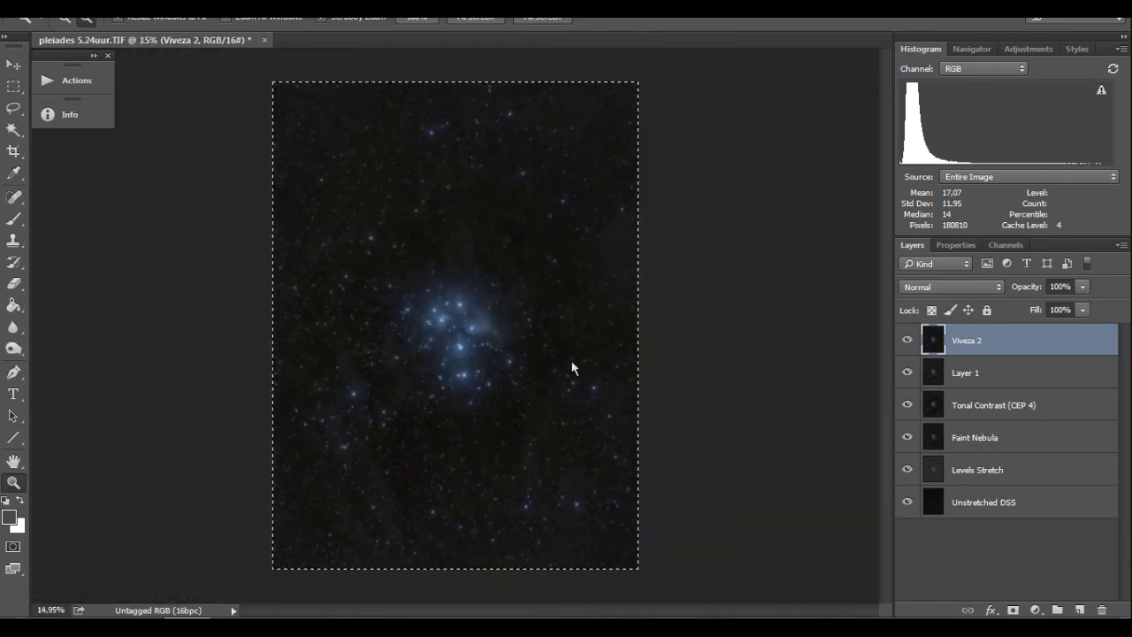
Toggle Viveza 2 off and on to compare, then delete the Viveza 2 layer
click(936, 347)
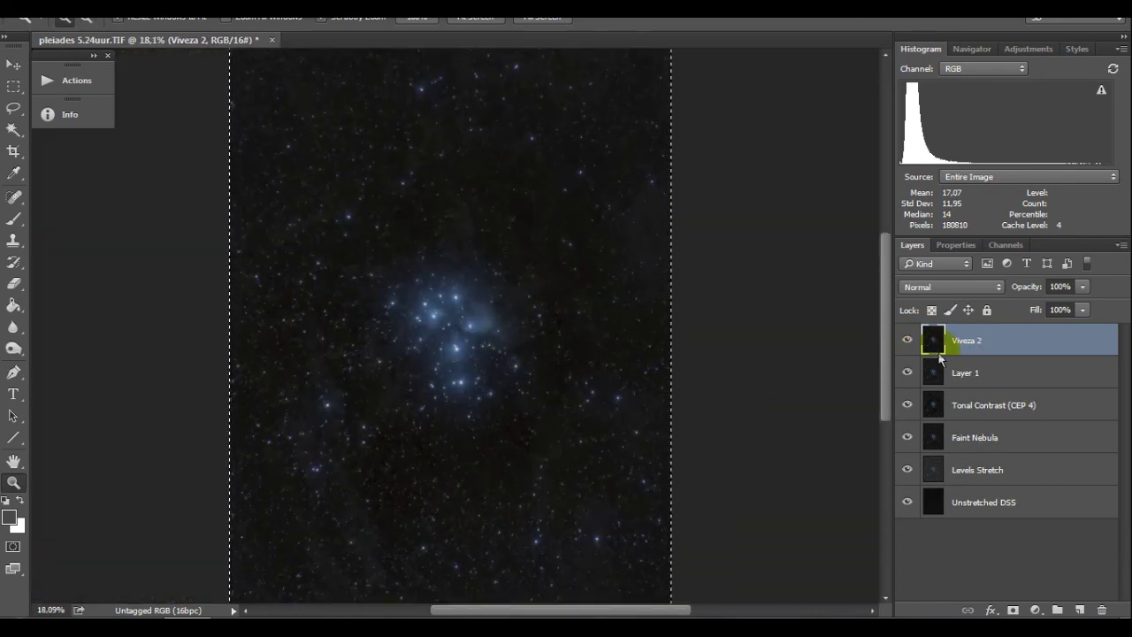
click(907, 341)
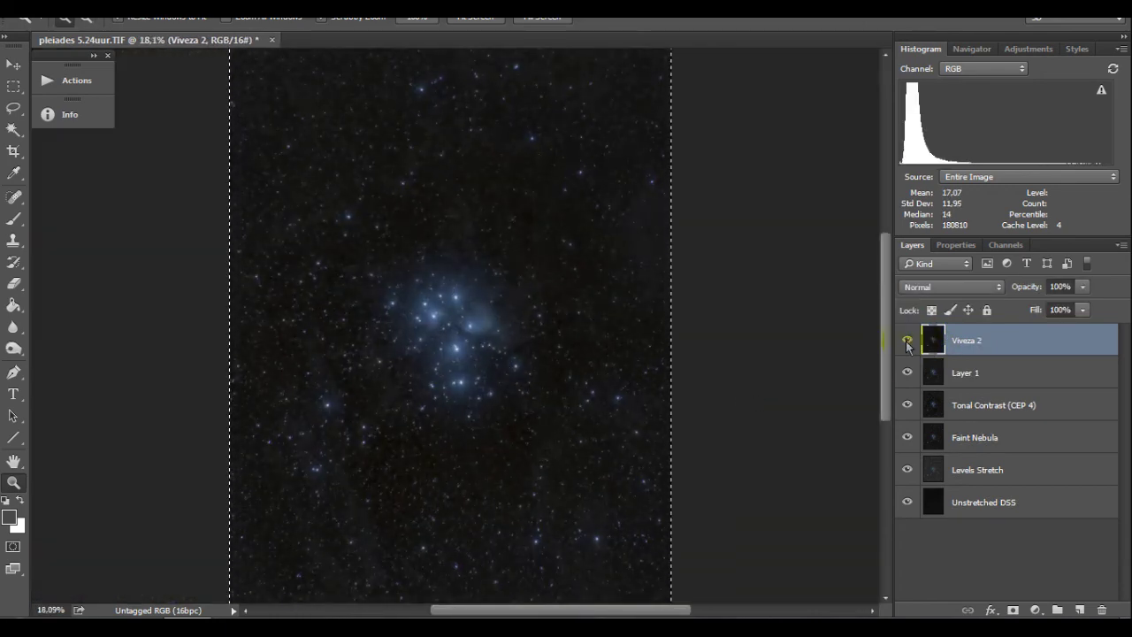
key(Delete)
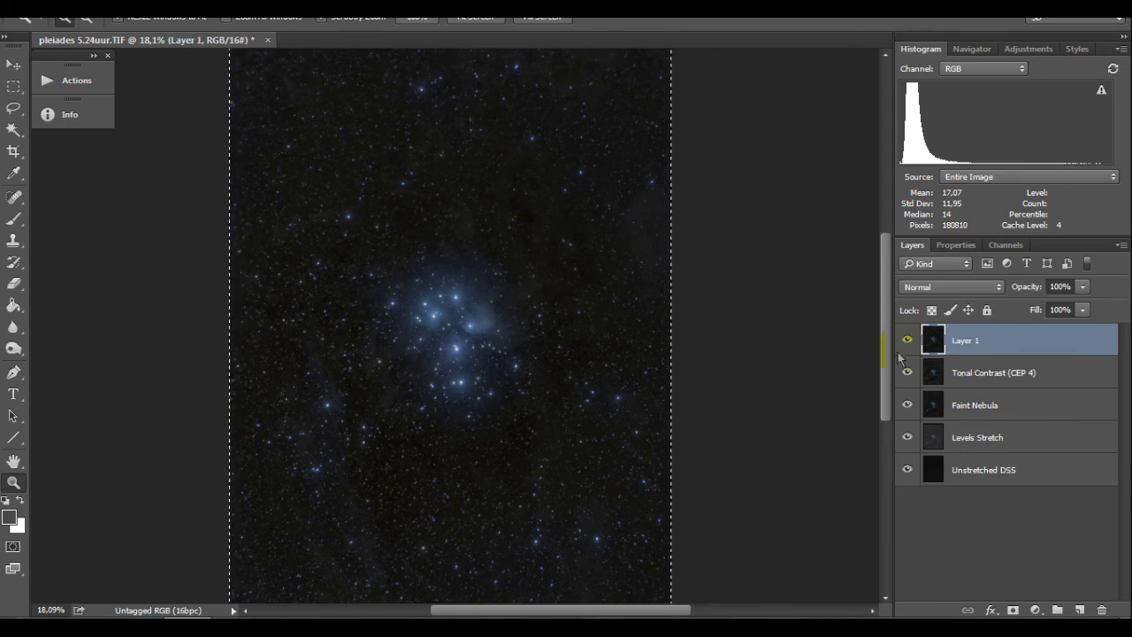
Compare stages by showing Levels Stretch alone, adding Faint Nebula, then restoring Layer 1
alt+click(907, 437)
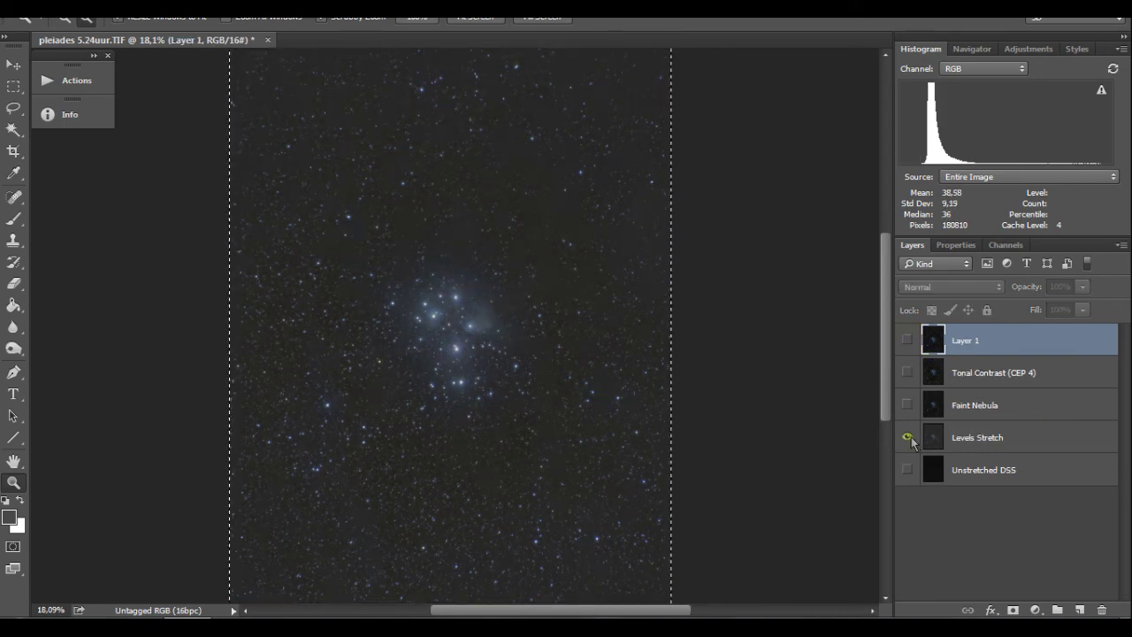
click(907, 405)
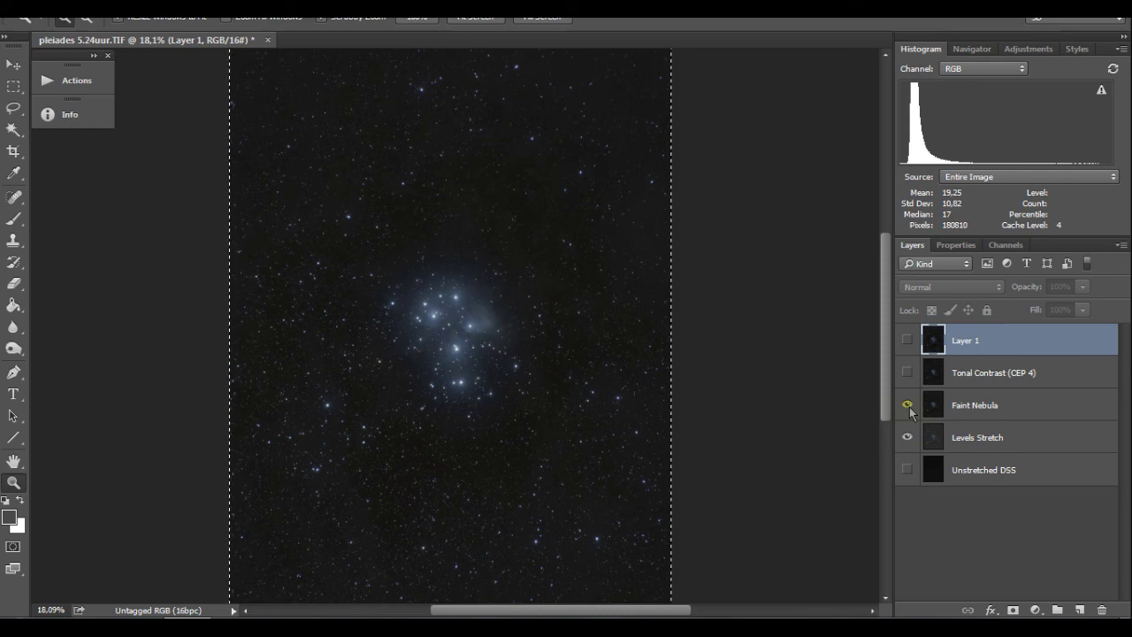
click(906, 339)
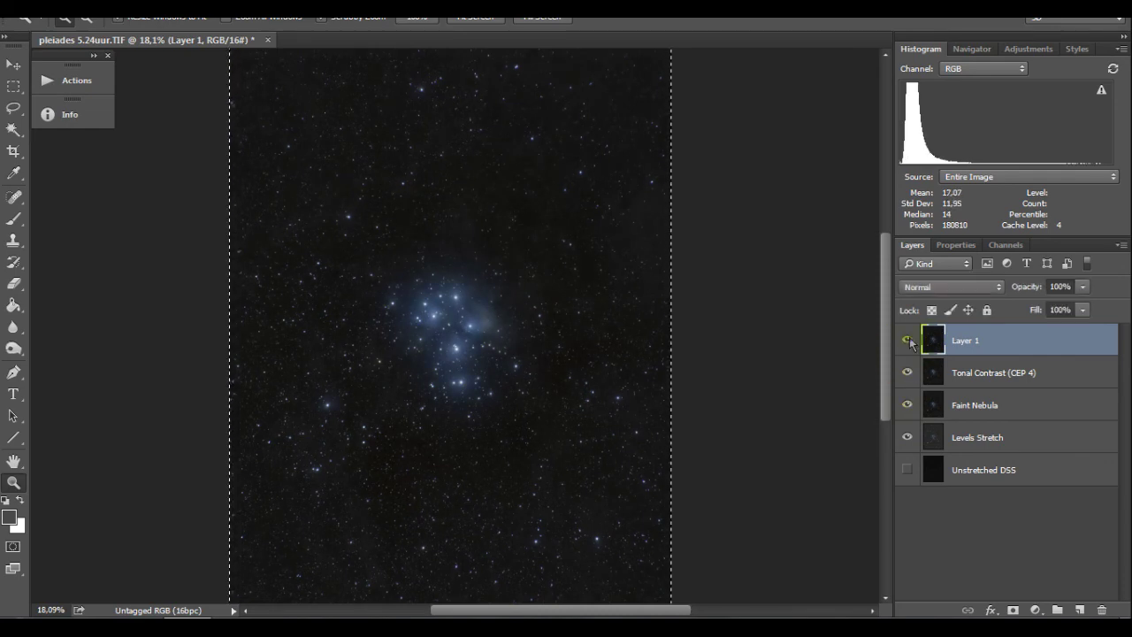